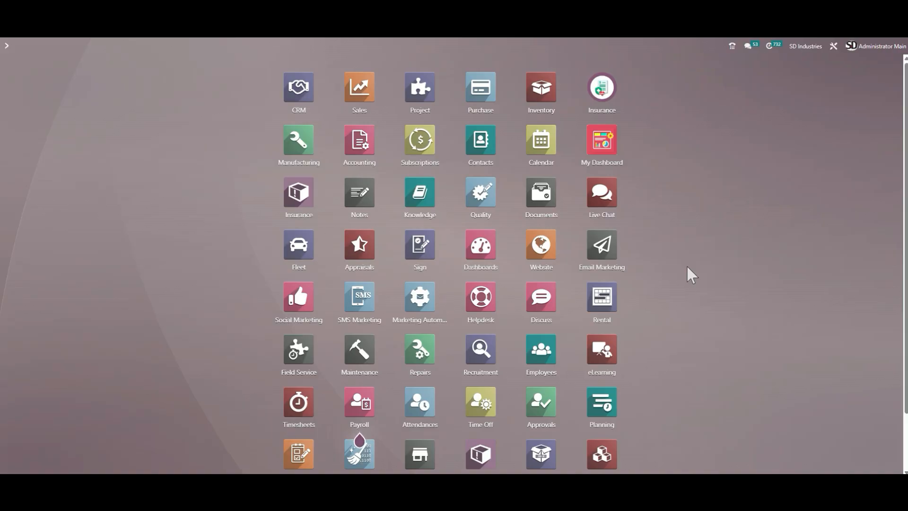
# Step: Open the inventory settings of the Cutting Flat Disc product from the Sales product list
pyautogui.click(360, 90)
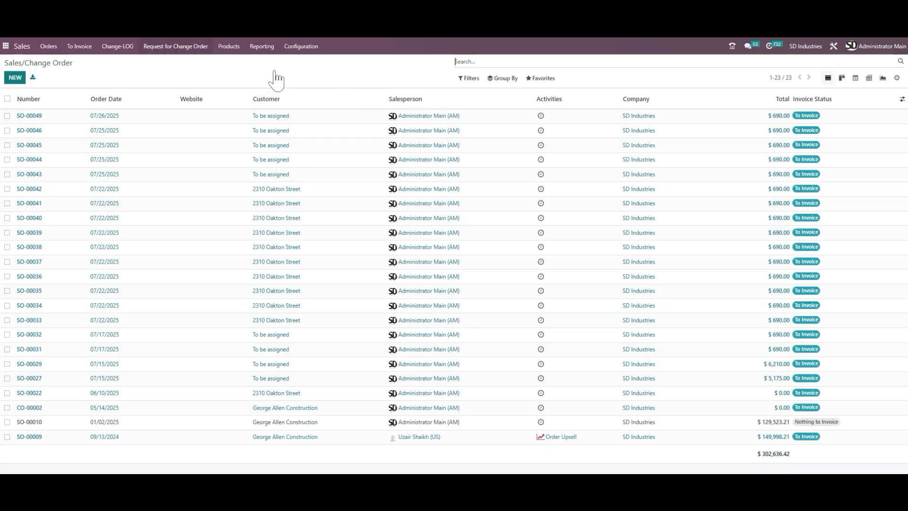
pyautogui.click(232, 53)
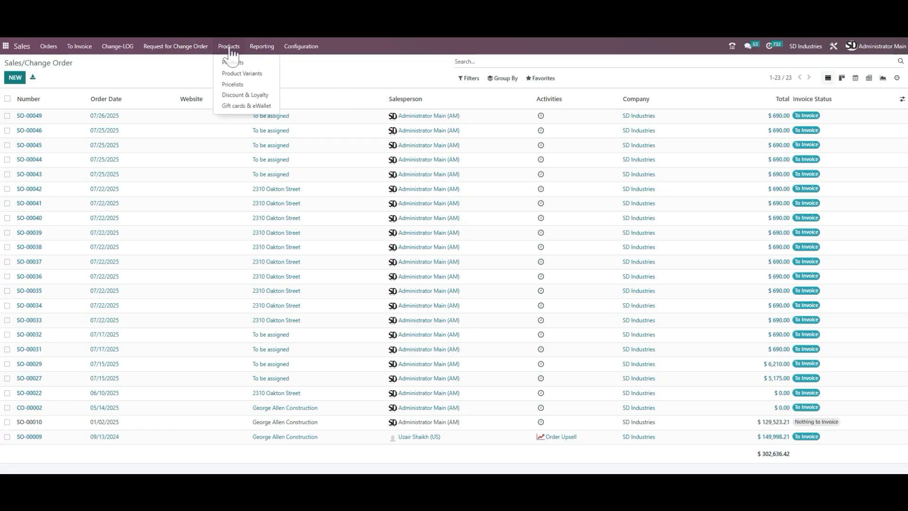
pyautogui.click(254, 63)
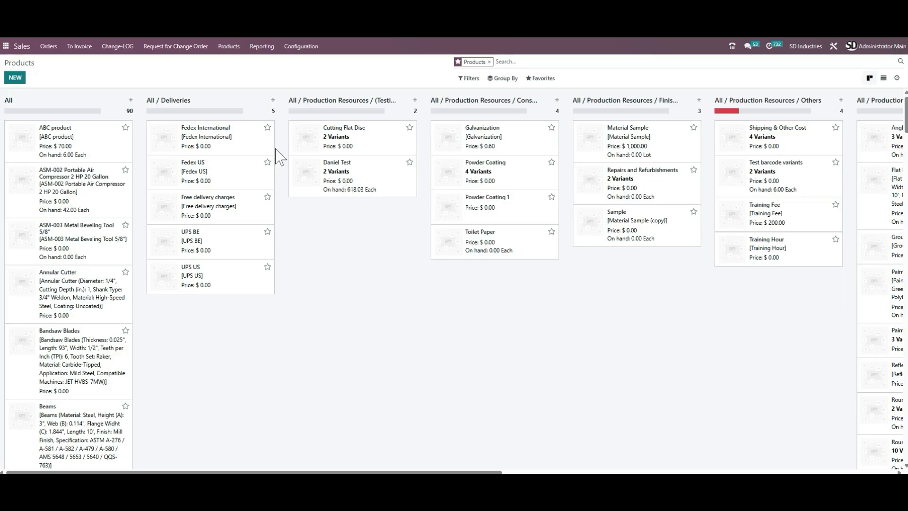
pyautogui.click(378, 148)
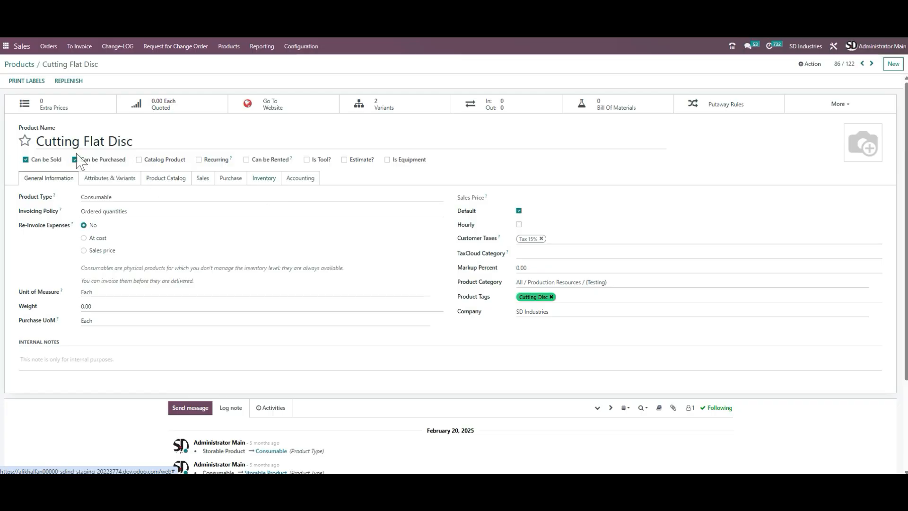
pyautogui.click(266, 182)
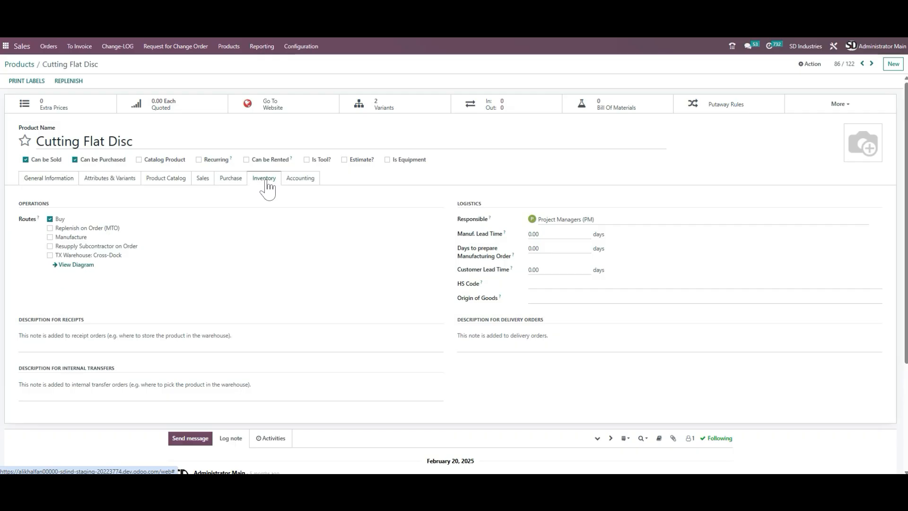
# Step: Try the Replenish on Order (MTO) and Manufacture routes instead of Buy on the Cutting Flat Disc, and discard the changes
pyautogui.click(49, 229)
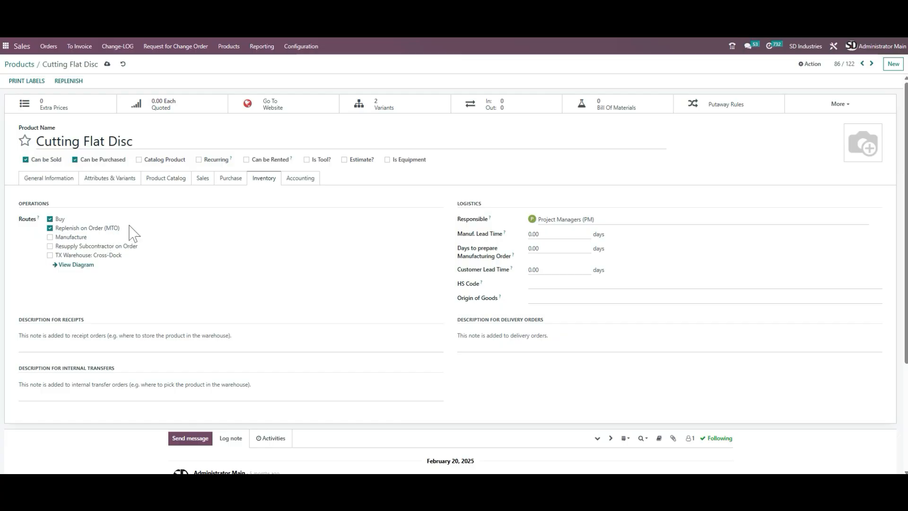
pyautogui.click(49, 237)
pyautogui.click(49, 219)
pyautogui.click(122, 64)
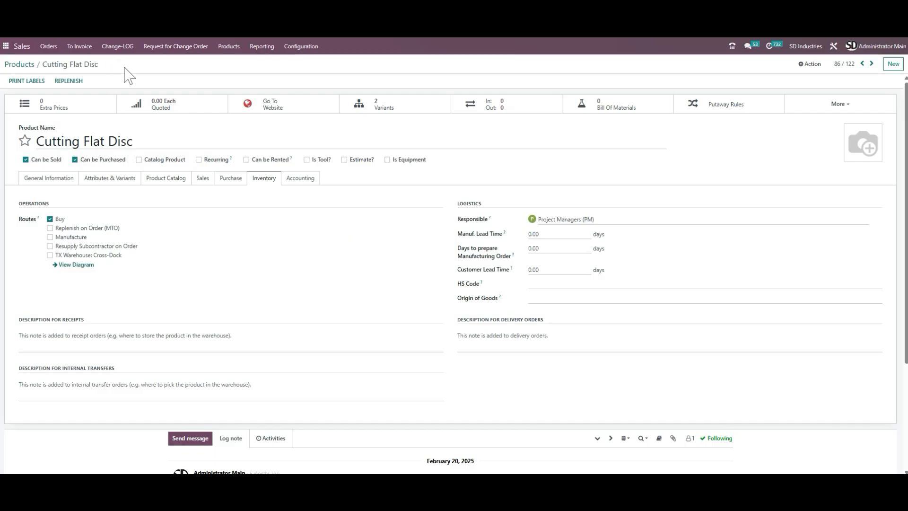
# Step: Switch to the Manufacturing app and create a new manufacturing order
pyautogui.click(23, 64)
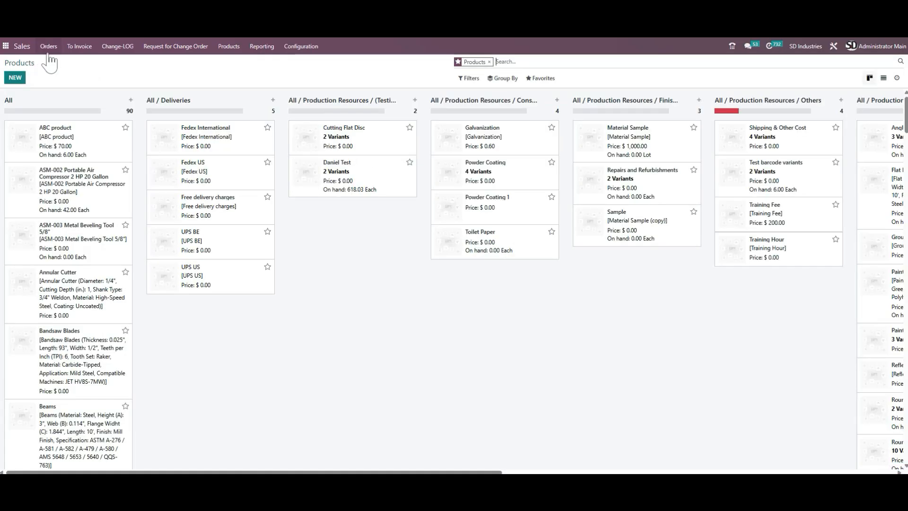
pyautogui.click(6, 46)
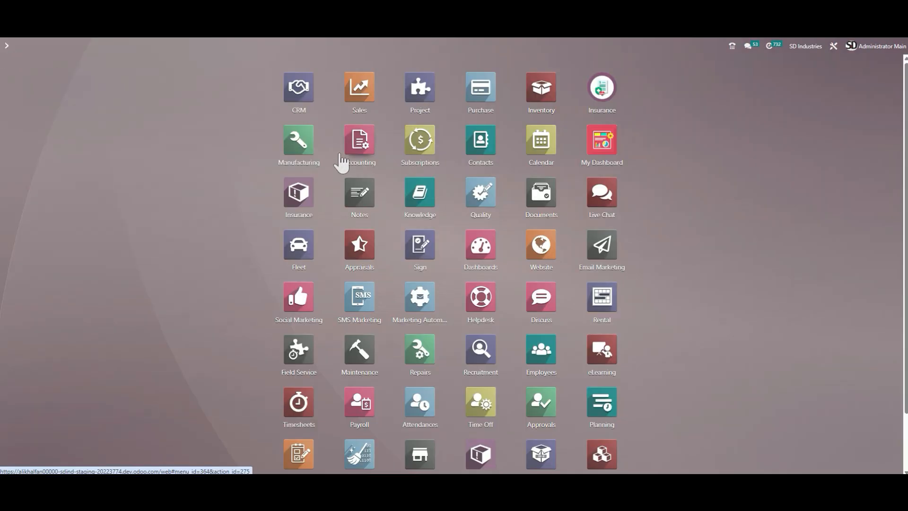
pyautogui.click(305, 151)
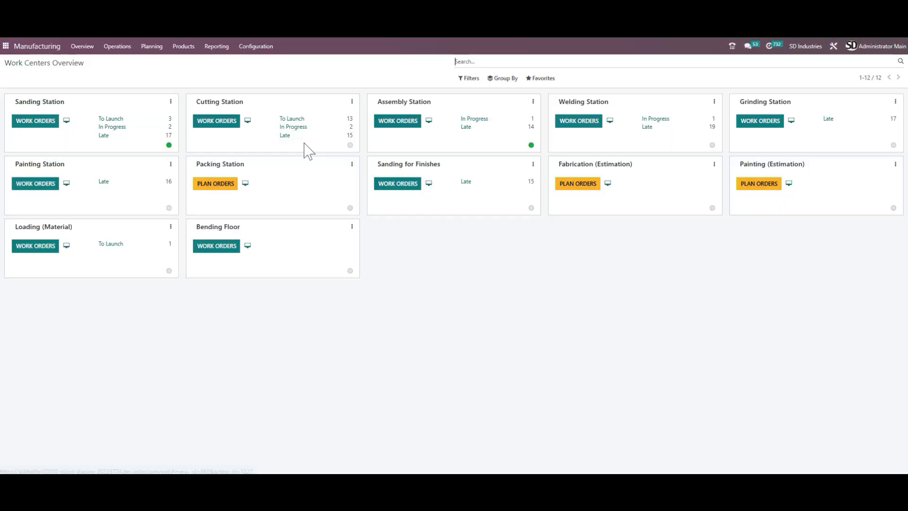
pyautogui.click(121, 48)
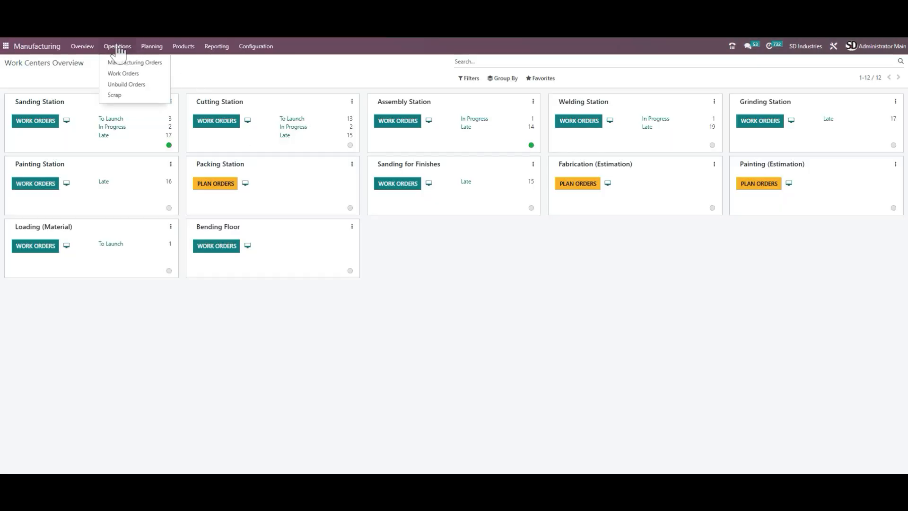
pyautogui.click(141, 62)
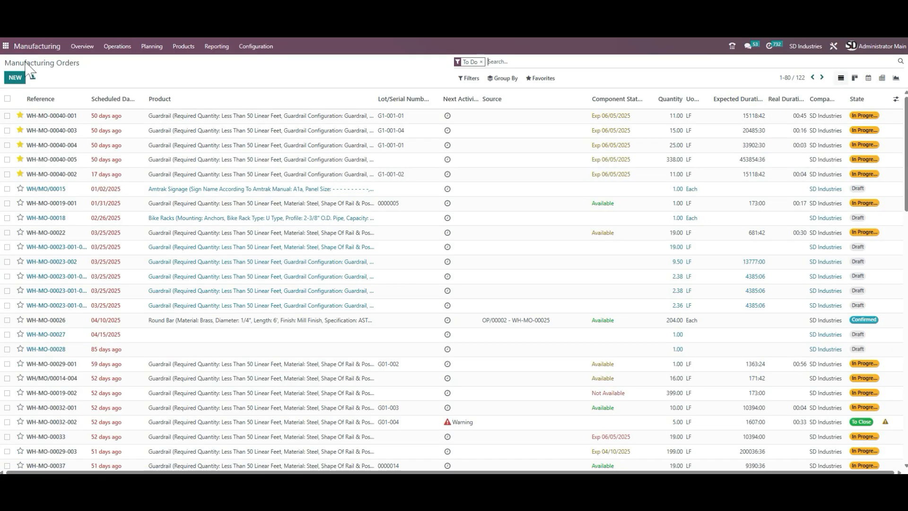
pyautogui.click(14, 77)
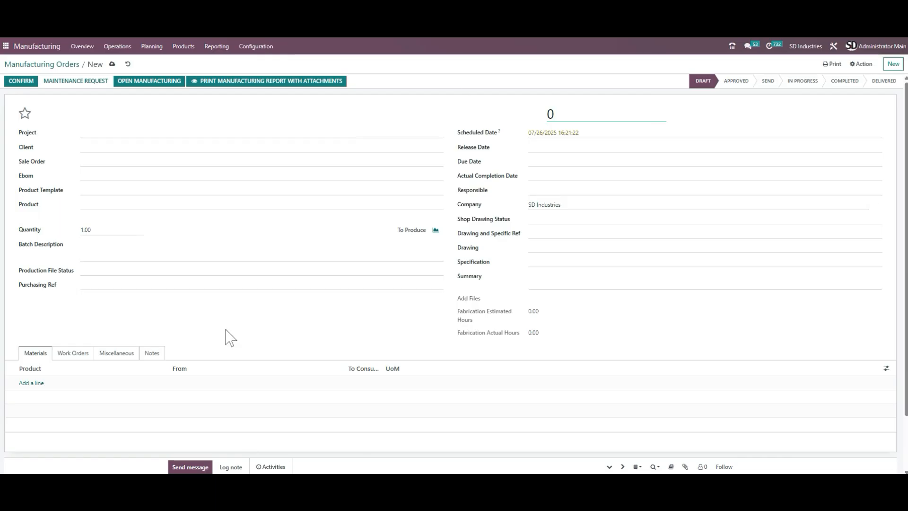
# Step: Assign project (False) PRO-00029 to the new manufacturing order
pyautogui.click(97, 135)
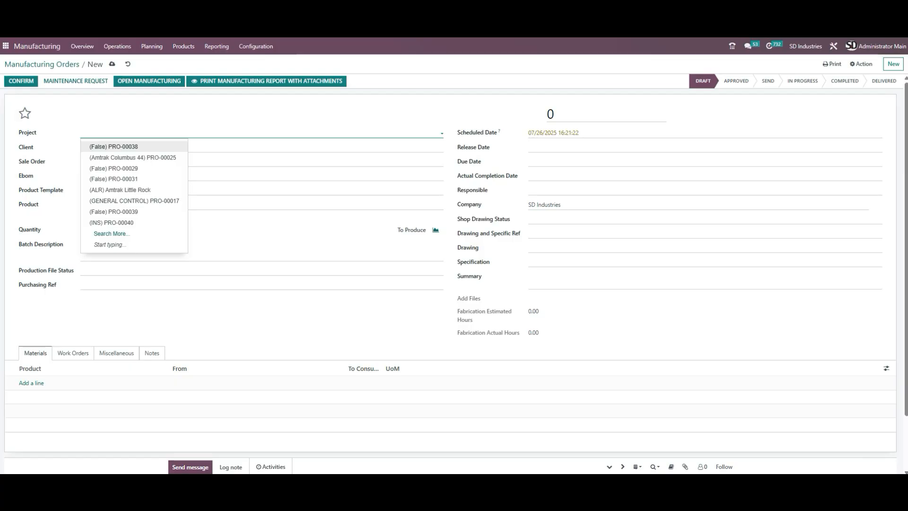
pyautogui.click(48, 174)
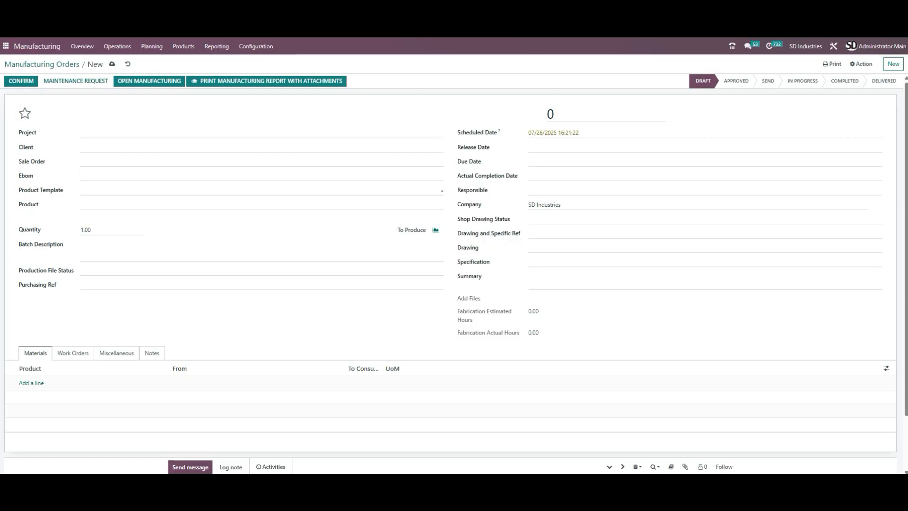
pyautogui.click(227, 205)
pyautogui.click(124, 133)
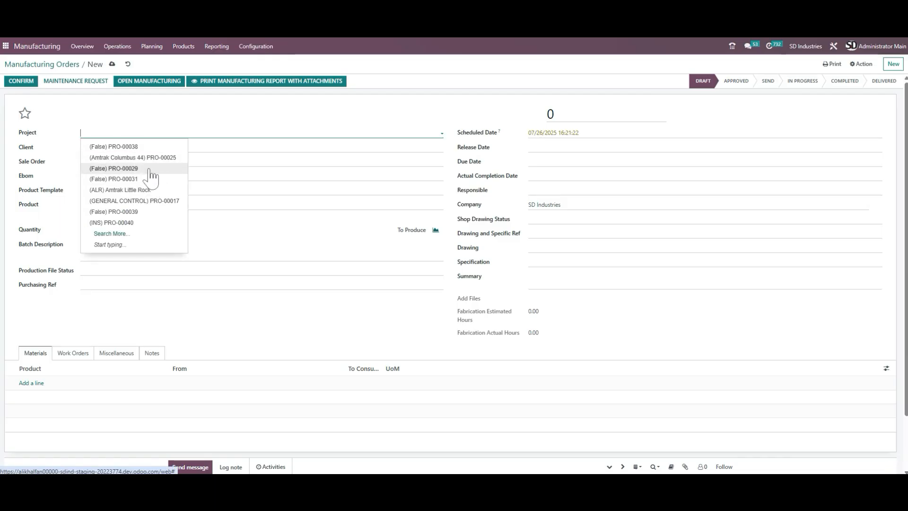
pyautogui.click(149, 169)
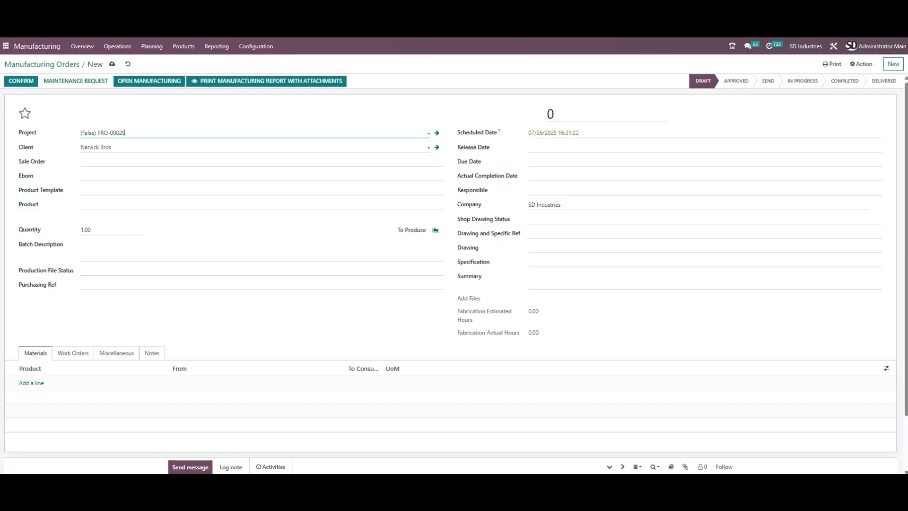
# Step: Link the manufacturing order to the first sale order offered for the project and set its Ebom to EBOM-00069 : Wooden wall hanger 1
pyautogui.click(120, 162)
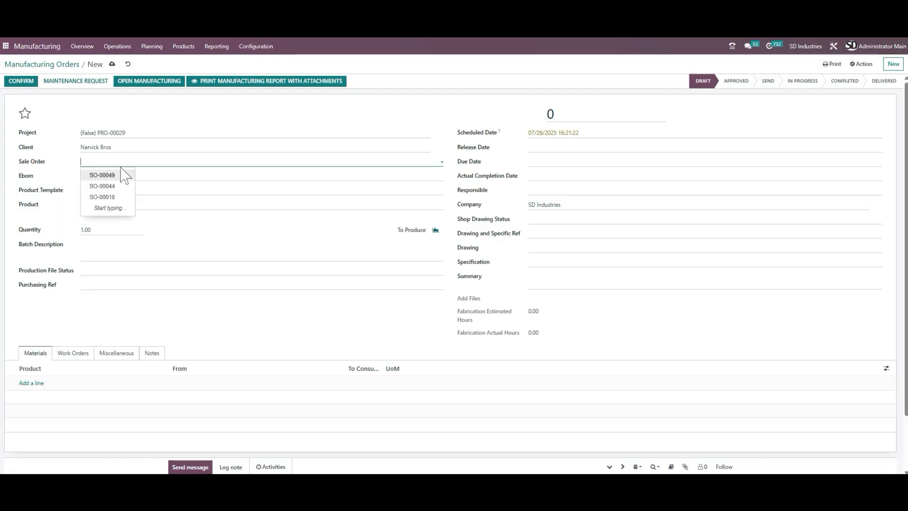
pyautogui.click(122, 179)
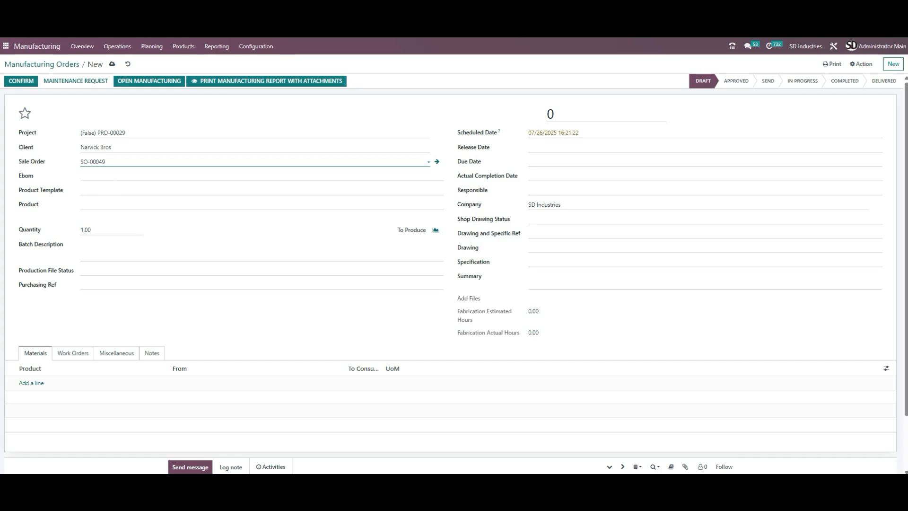
pyautogui.click(116, 162)
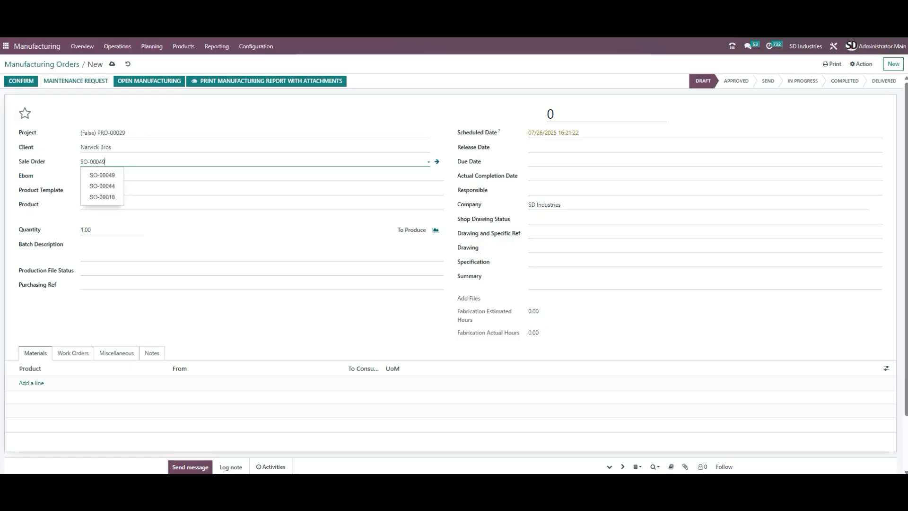
pyautogui.click(102, 175)
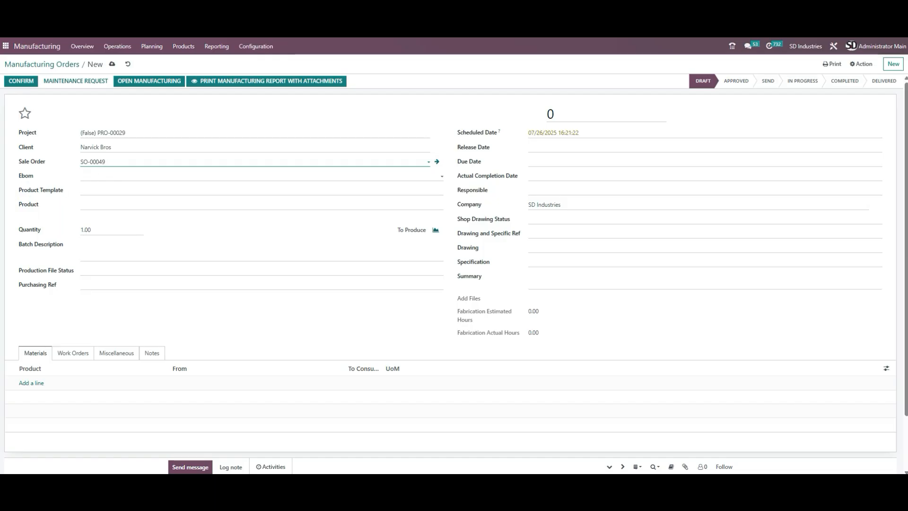
pyautogui.click(88, 176)
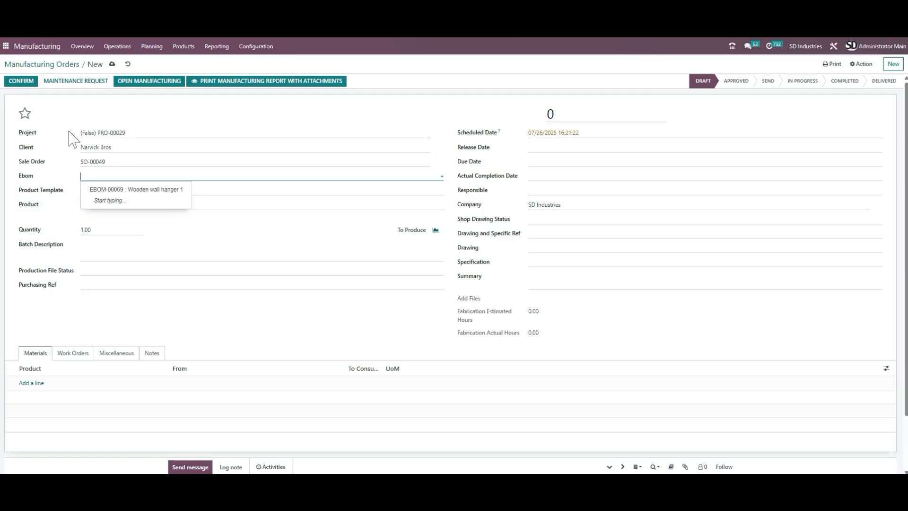
pyautogui.click(137, 190)
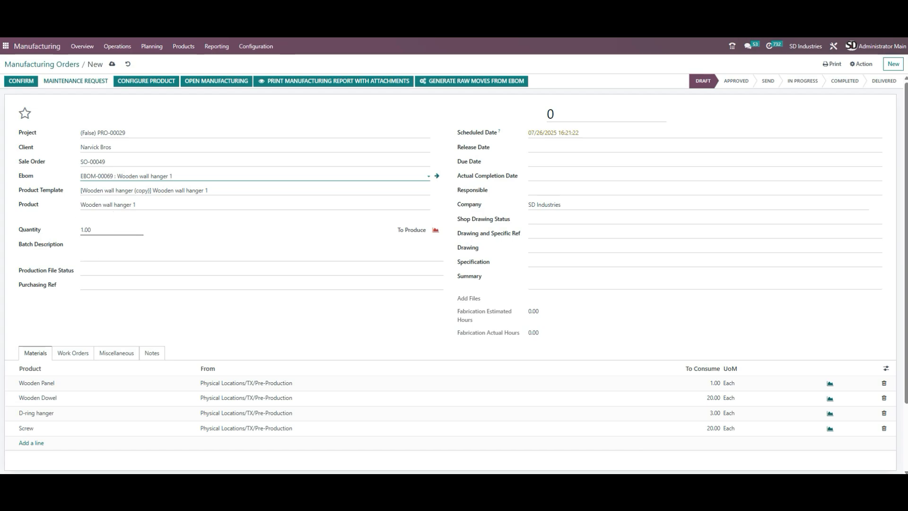
# Step: Examine the manufacturing order's batch description, production file status, purchasing reference, date, responsible, company and shop drawing fields and their available options
pyautogui.click(112, 247)
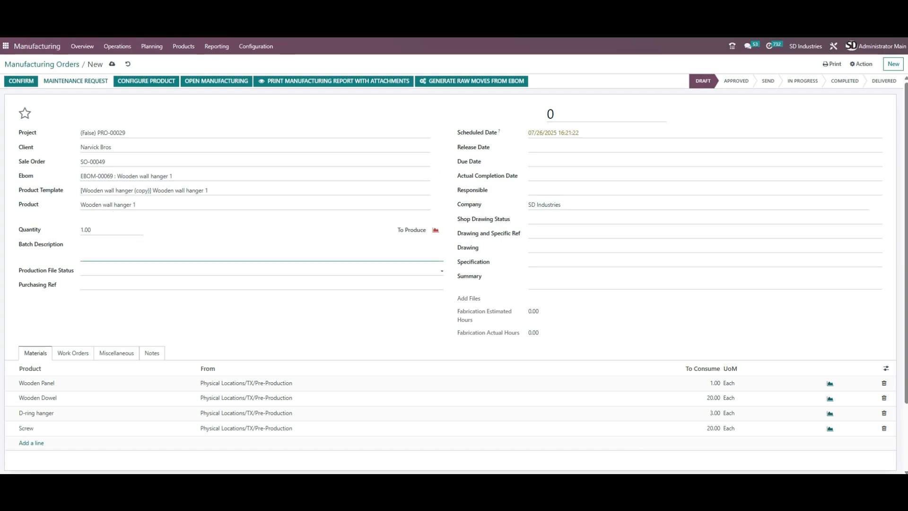
pyautogui.click(112, 270)
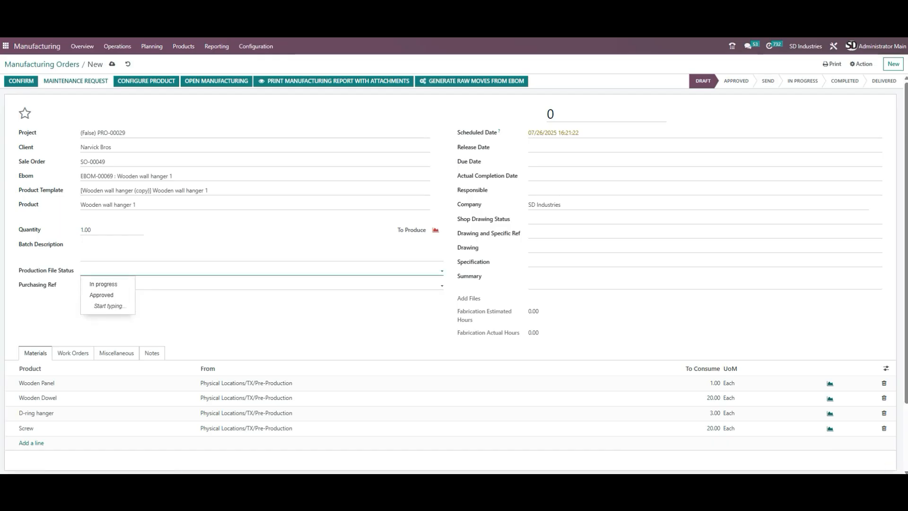
pyautogui.click(153, 285)
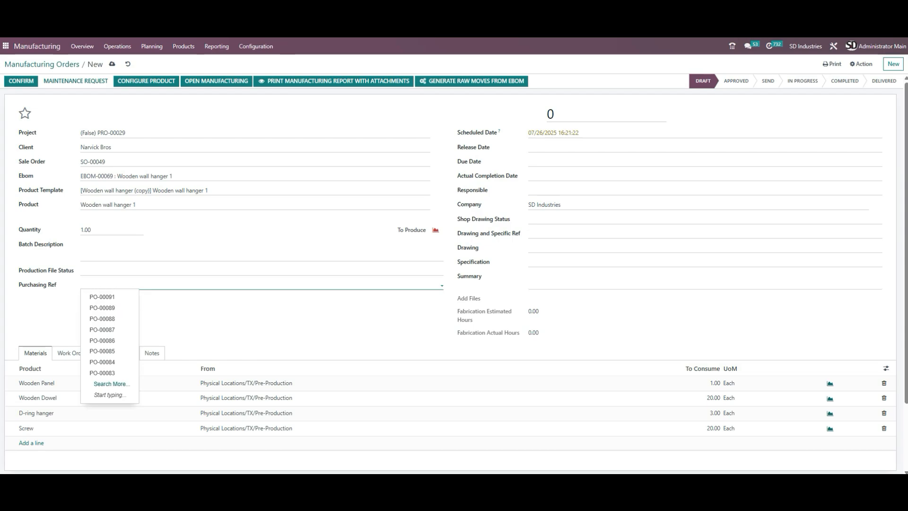
pyautogui.click(235, 315)
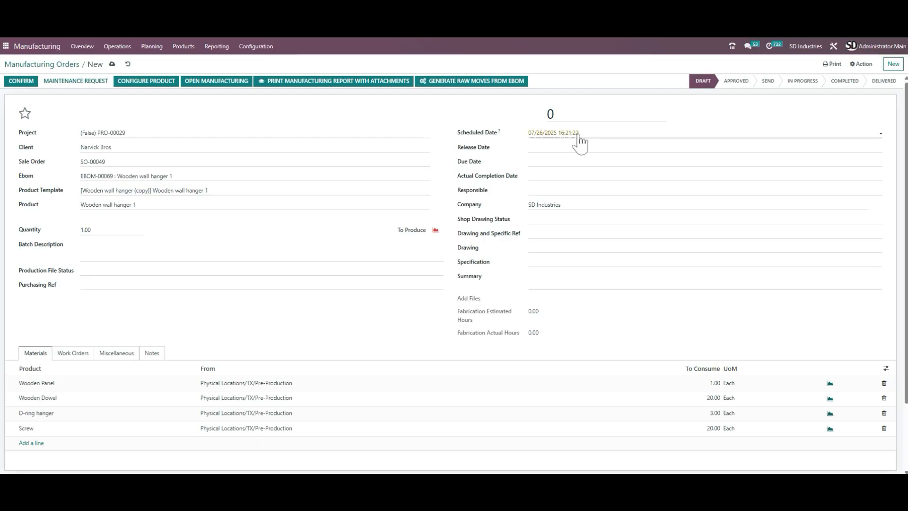
pyautogui.click(564, 135)
pyautogui.click(564, 135)
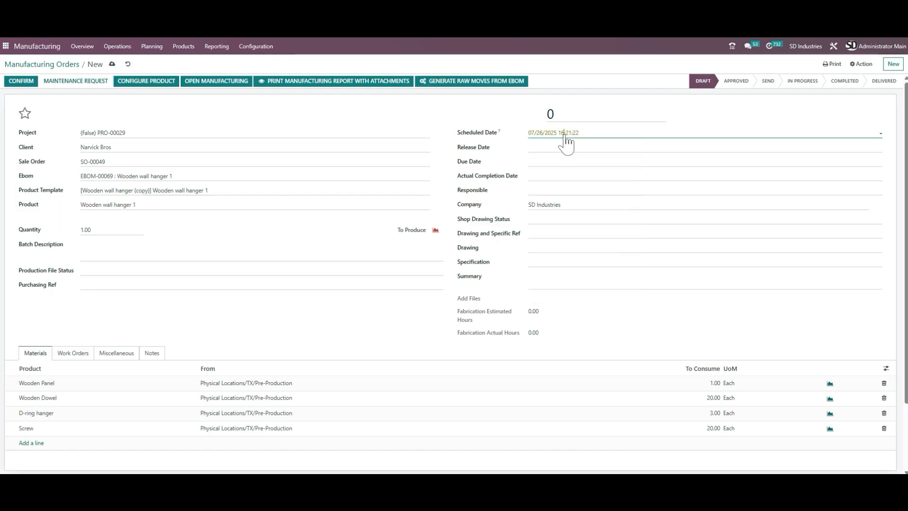
pyautogui.click(561, 148)
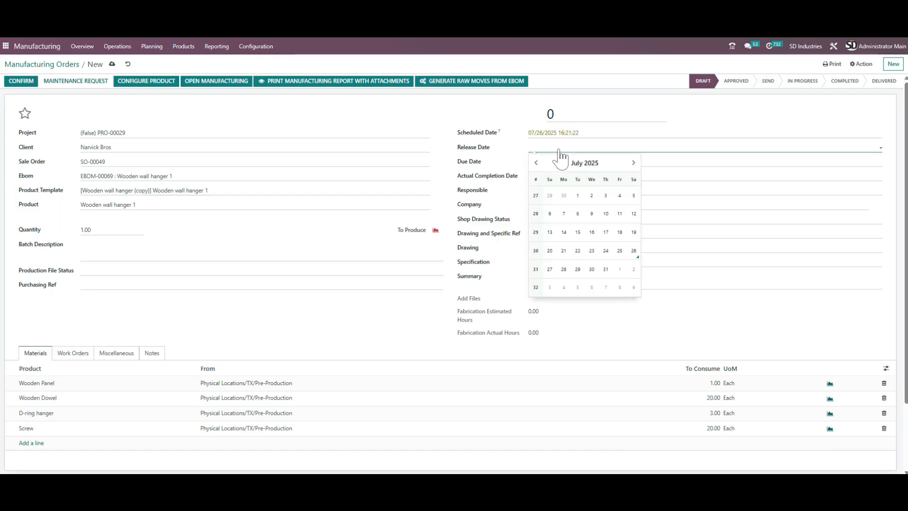
pyautogui.click(537, 162)
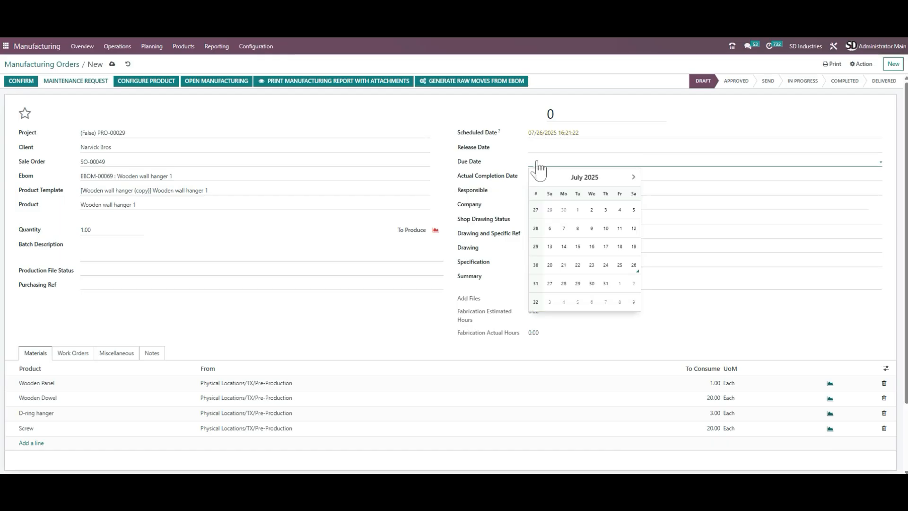
pyautogui.click(503, 169)
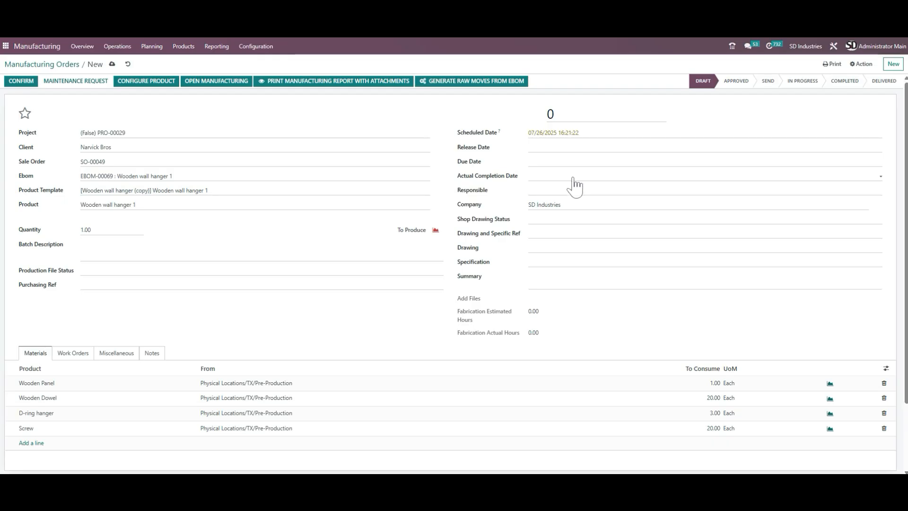
pyautogui.click(544, 189)
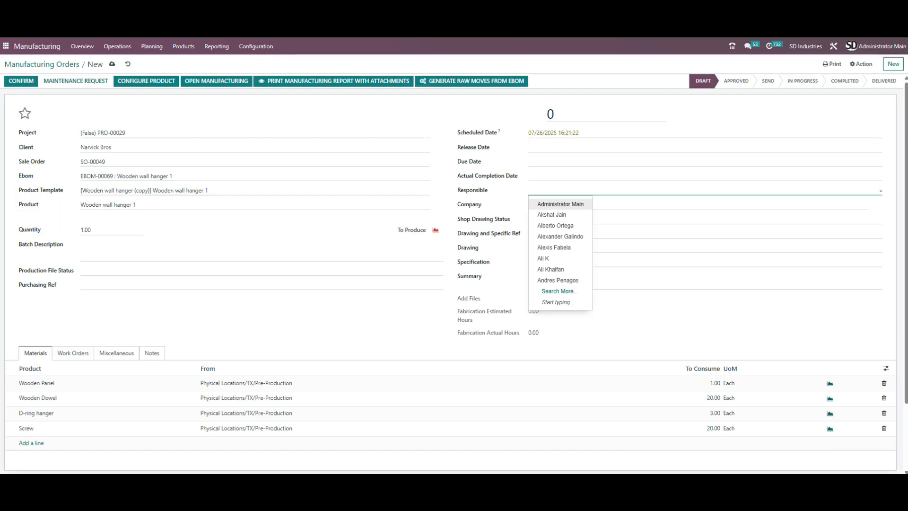
pyautogui.click(497, 208)
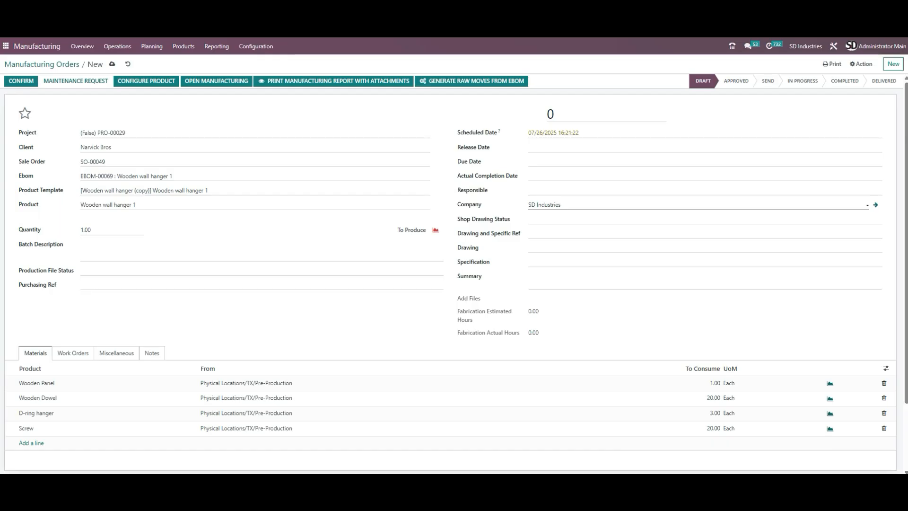
pyautogui.click(567, 220)
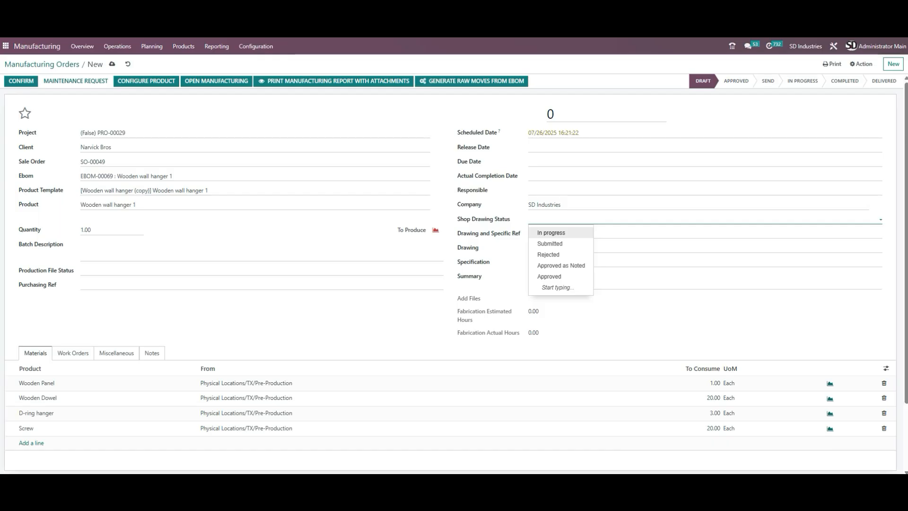
pyautogui.click(516, 239)
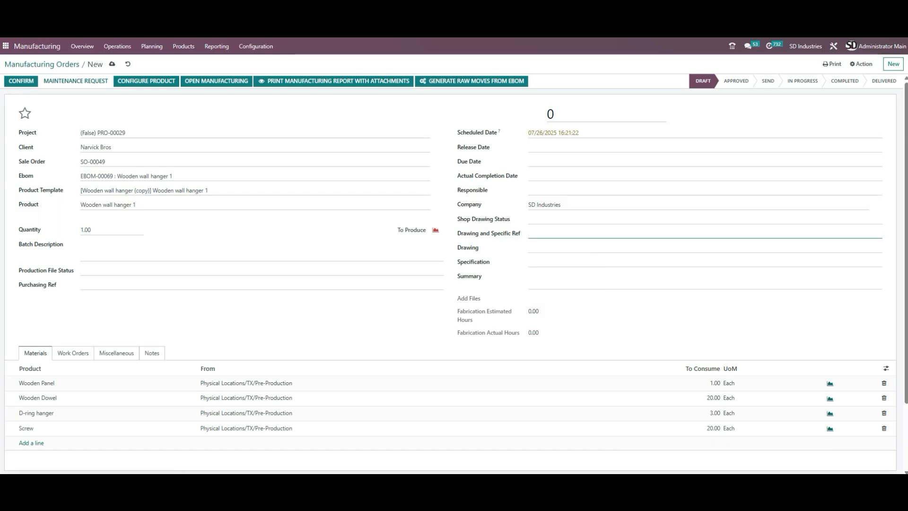
# Step: Examine the manufacturing order's drawing and specific reference, drawing, specification and summary fields without filling them in
pyautogui.click(546, 248)
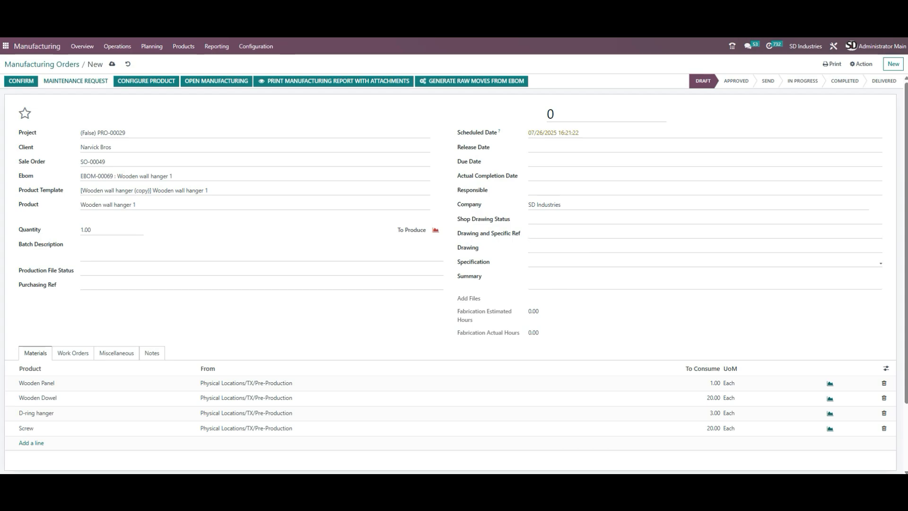
pyautogui.click(559, 264)
pyautogui.hotkey('shift', 'Tab')
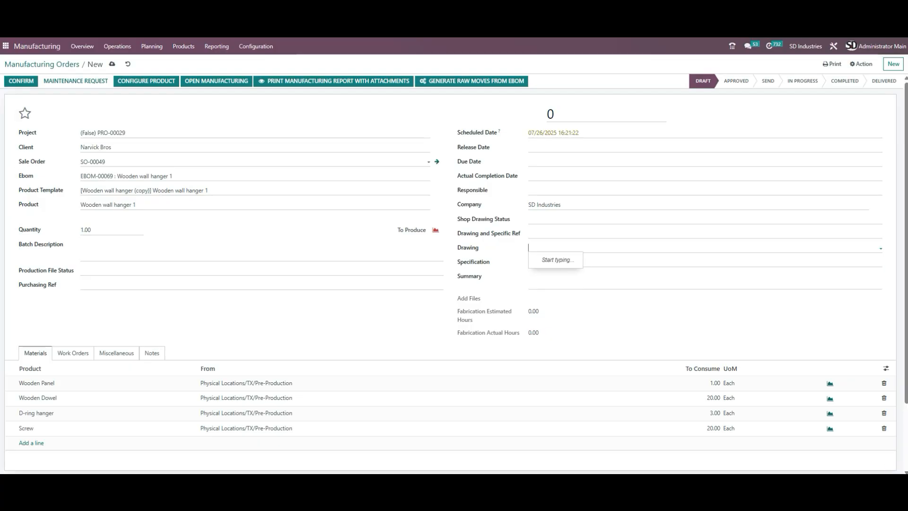
pyautogui.click(510, 265)
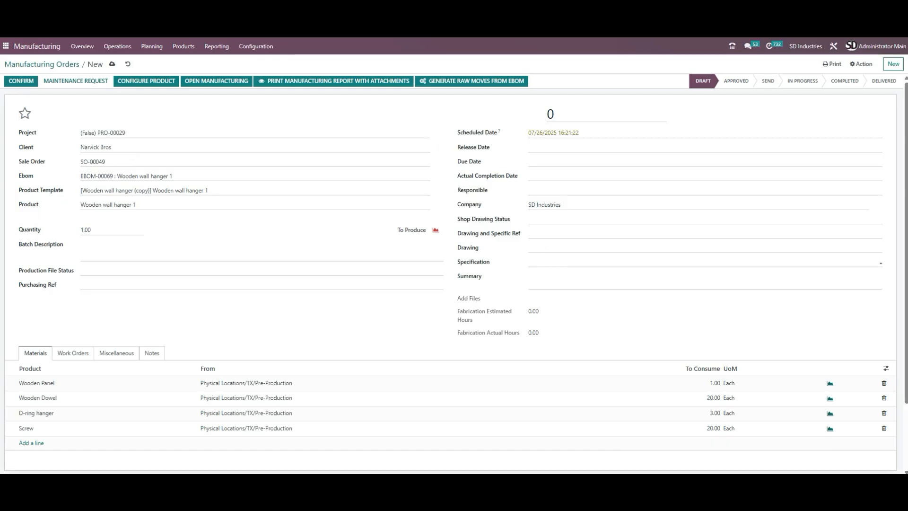
pyautogui.click(558, 263)
pyautogui.click(558, 234)
pyautogui.click(558, 278)
pyautogui.click(401, 325)
# Step: Confirm the new manufacturing order and review its details and material lines
pyautogui.click(28, 85)
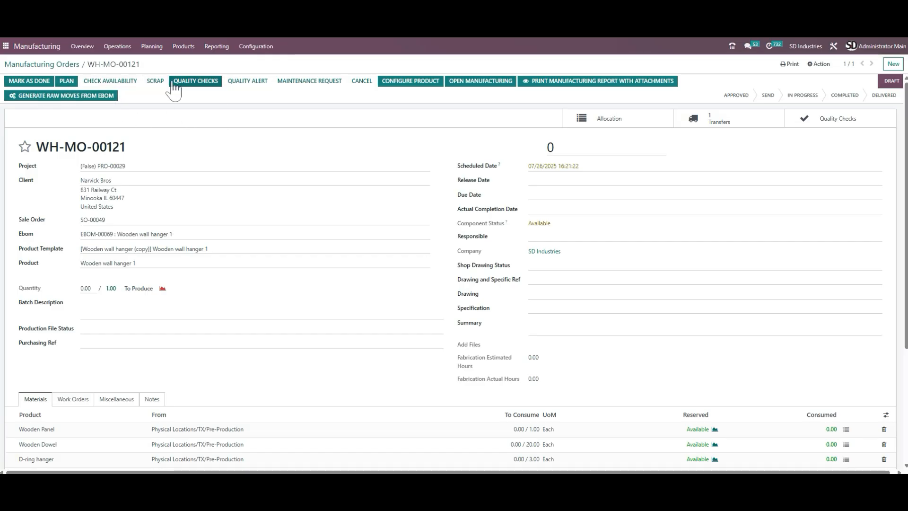
pyautogui.click(67, 83)
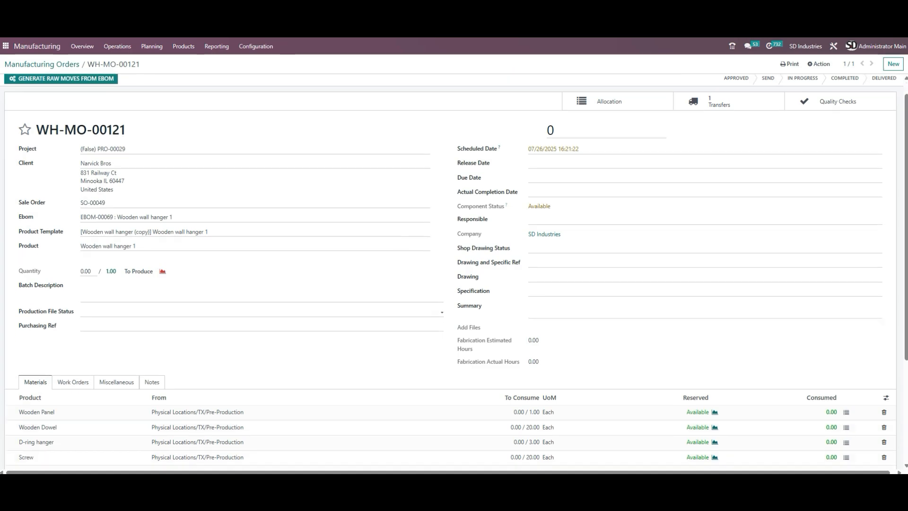
pyautogui.scroll(-2, 110, 306)
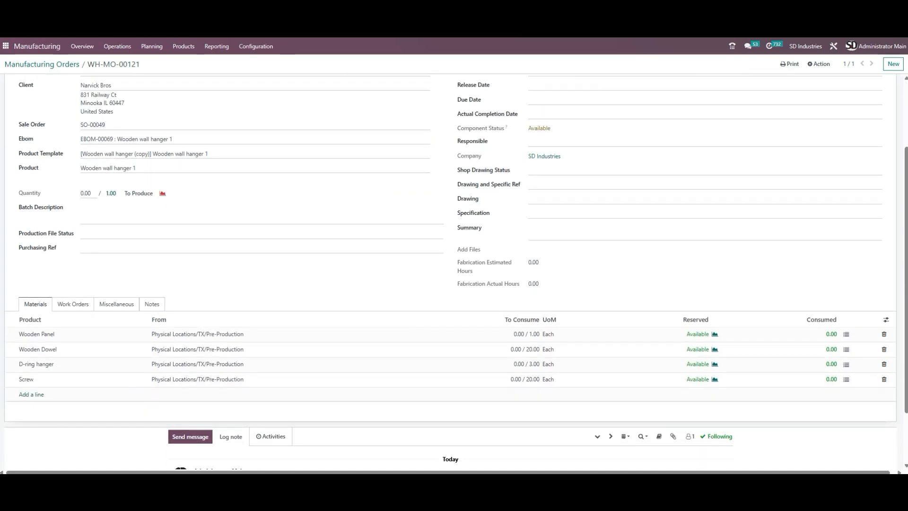
pyautogui.scroll(2, 184, 197)
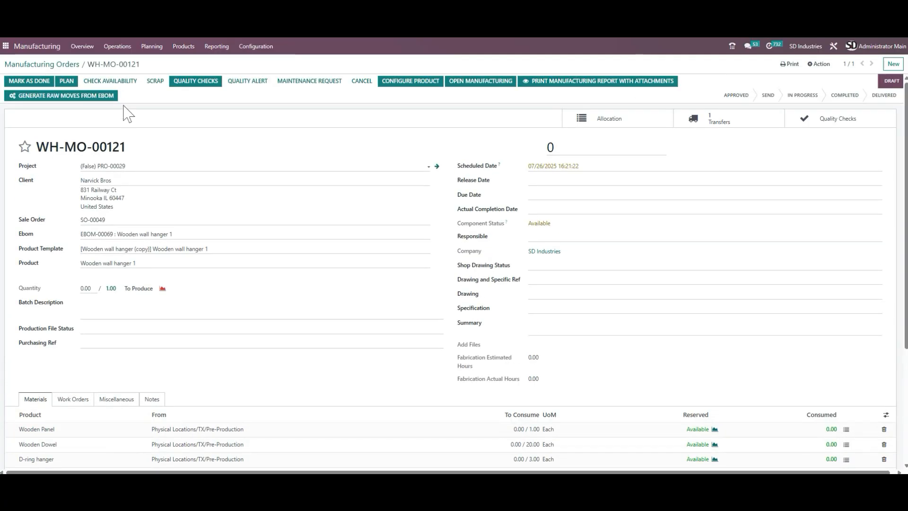
# Step: Check the component availability for the manufacturing order and review the reservation of its material lines
pyautogui.click(133, 82)
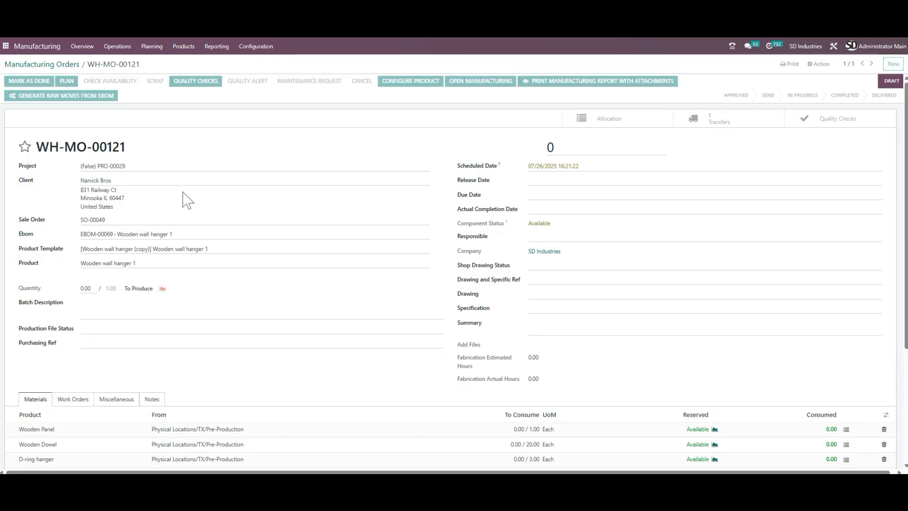
pyautogui.scroll(-2, 451, 272)
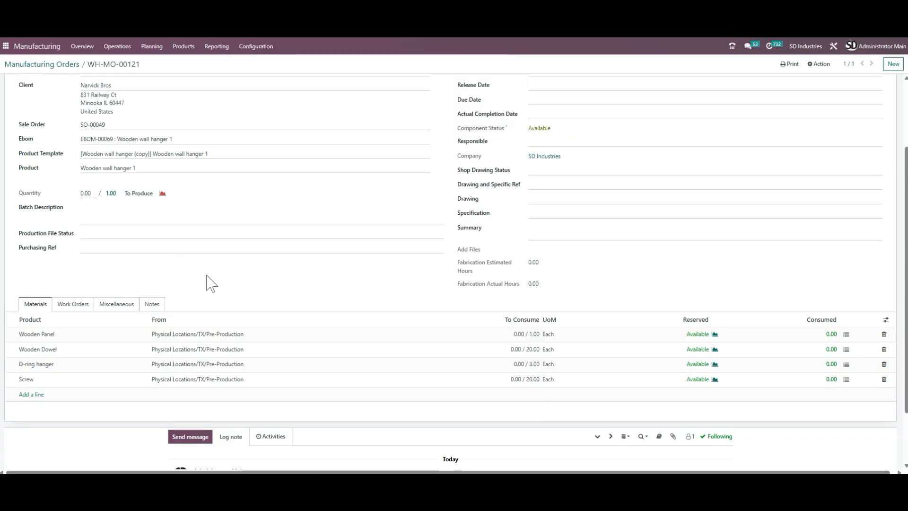
pyautogui.scroll(2, 198, 186)
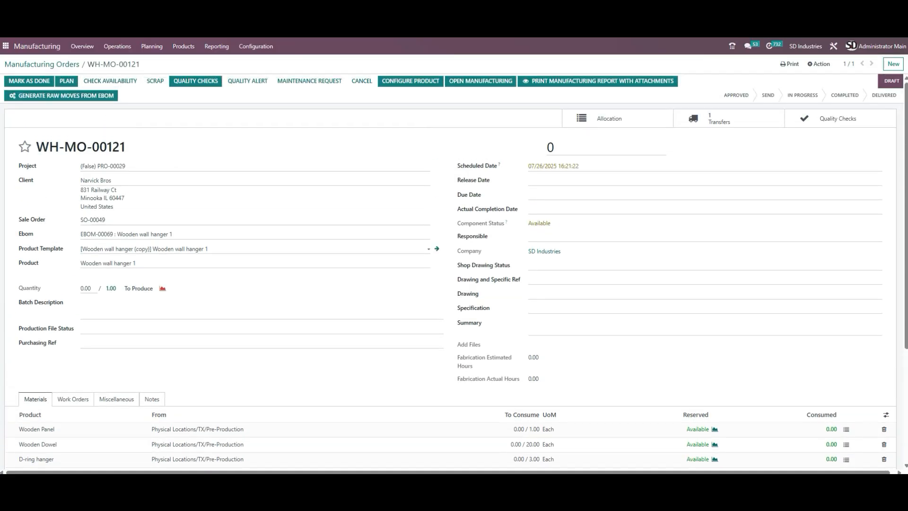
pyautogui.scroll(-1, 273, 258)
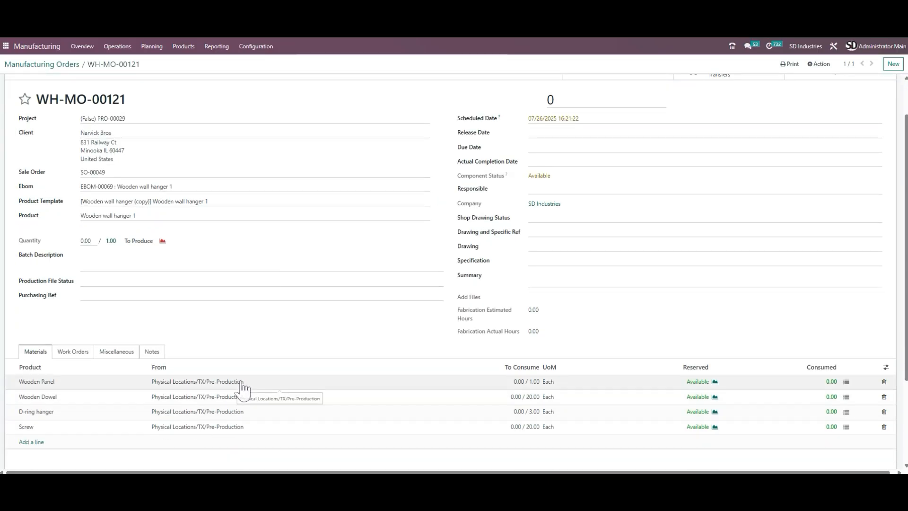
pyautogui.scroll(1, 356, 232)
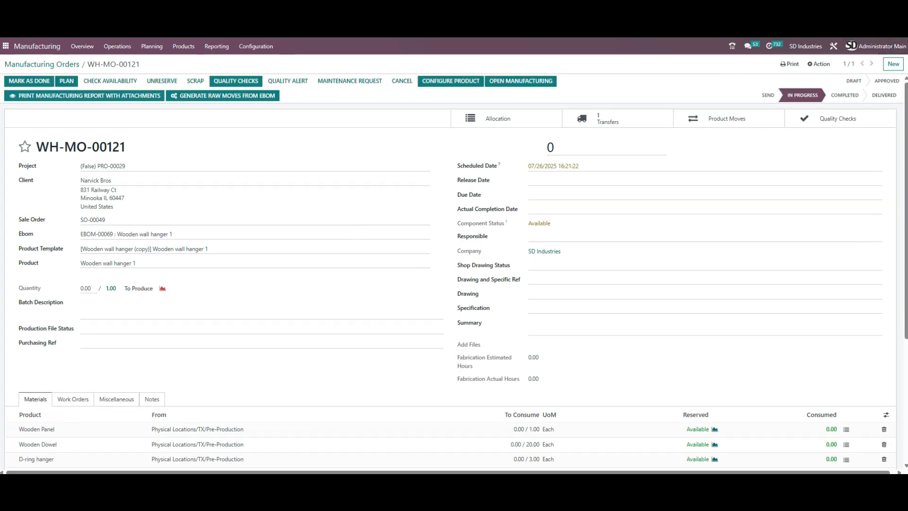
pyautogui.scroll(-1, 225, 272)
pyautogui.scroll(-2, 224, 282)
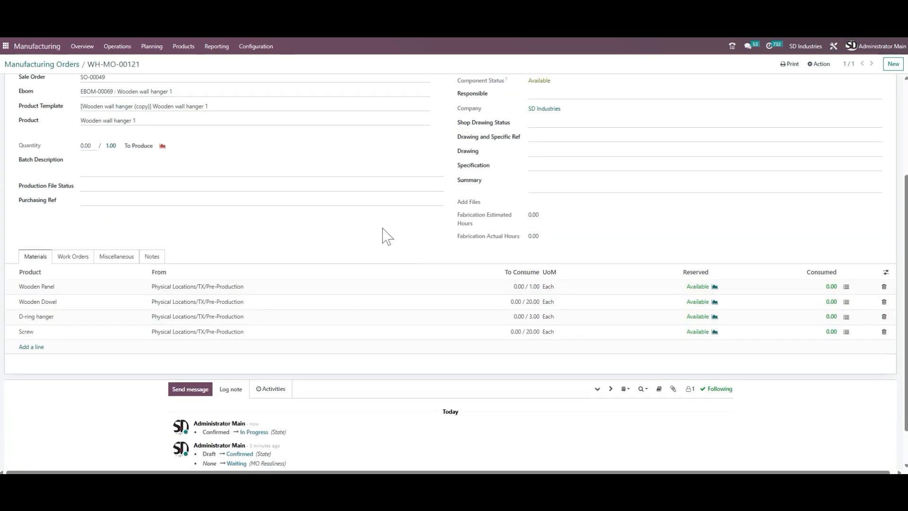
pyautogui.scroll(2, 210, 243)
pyautogui.scroll(1, 203, 251)
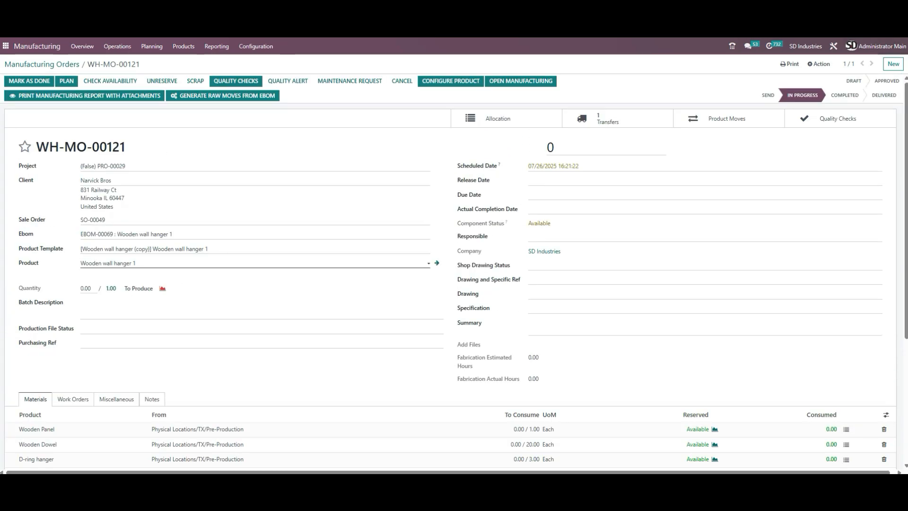
pyautogui.scroll(-2, 182, 265)
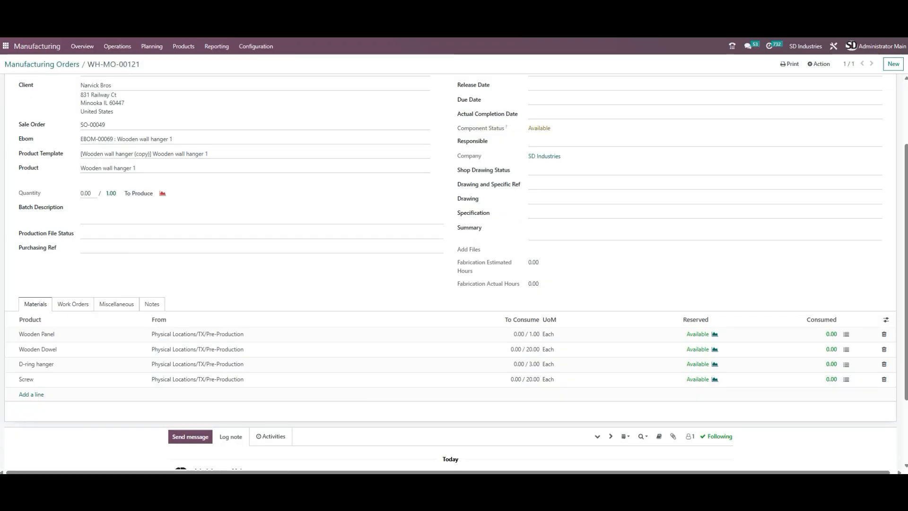
# Step: Try produced quantities of 2 and 5 on the manufacturing order to recalculate the component consumption
pyautogui.scroll(1, 122, 132)
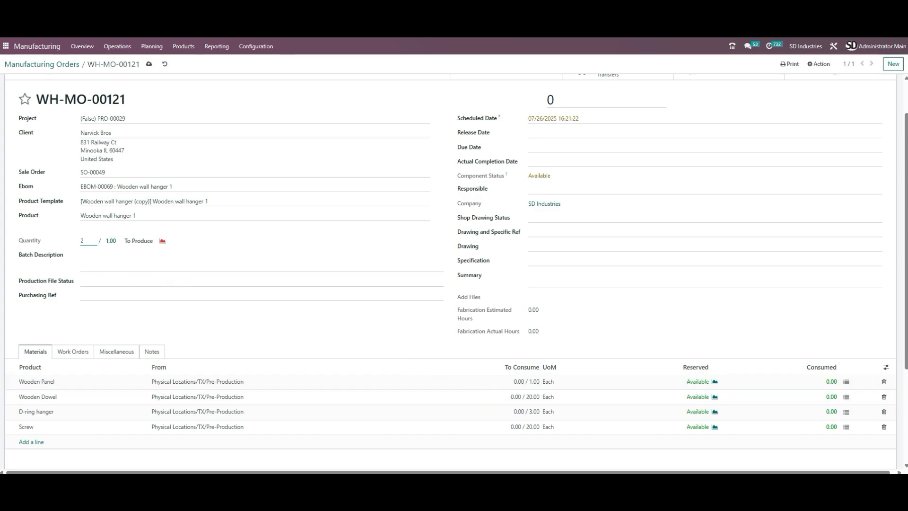
pyautogui.press('Tab')
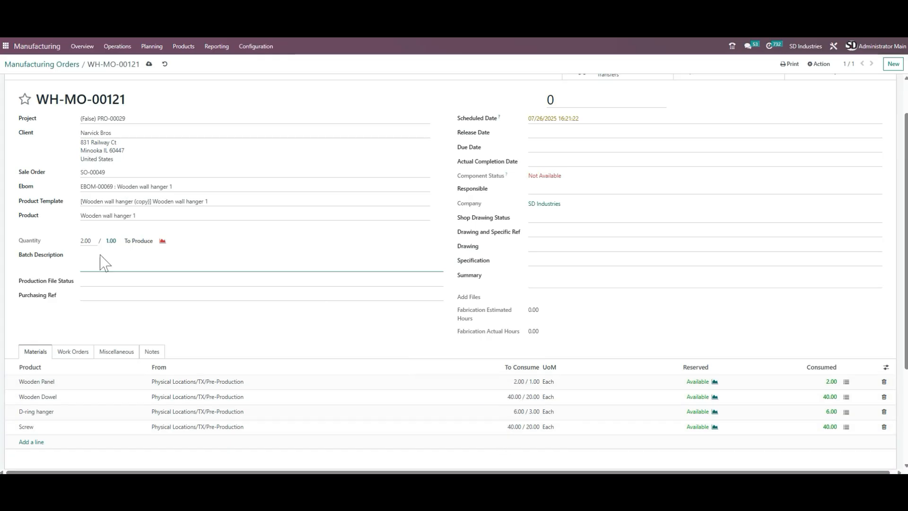
pyautogui.click(78, 242)
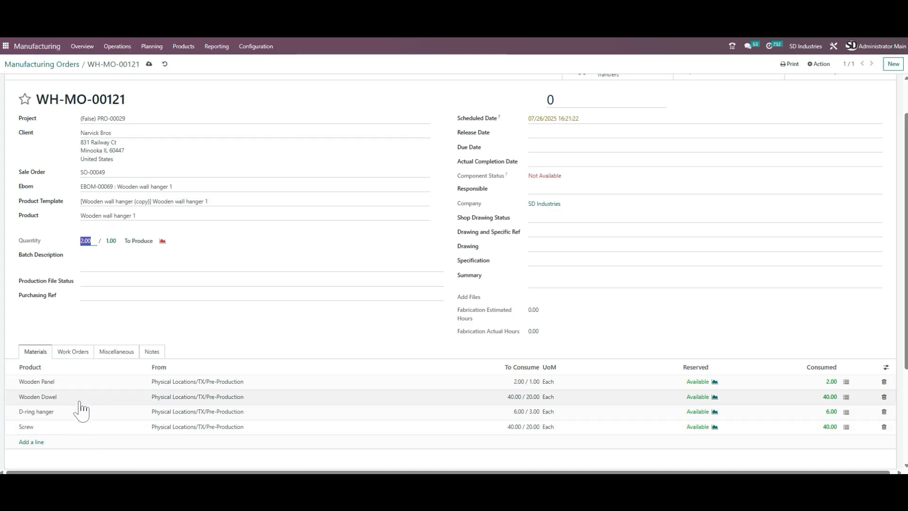
pyautogui.write('5')
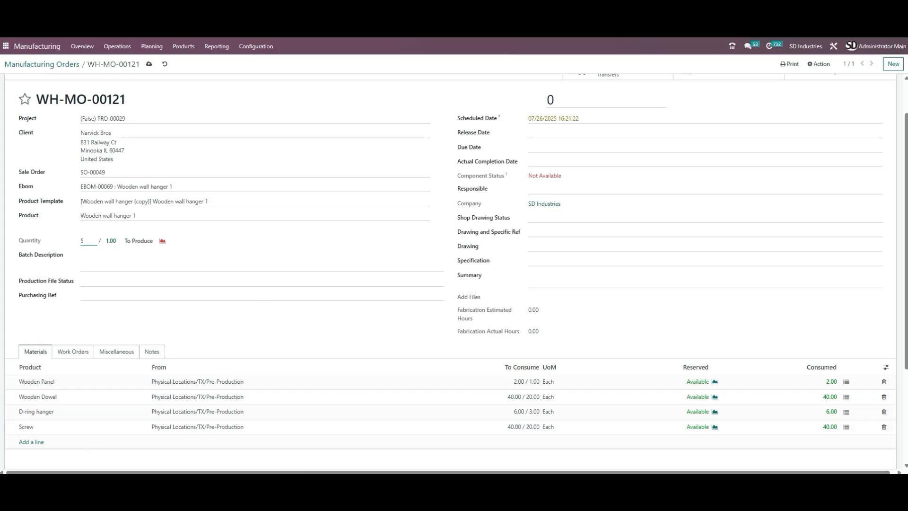
pyautogui.press('Tab')
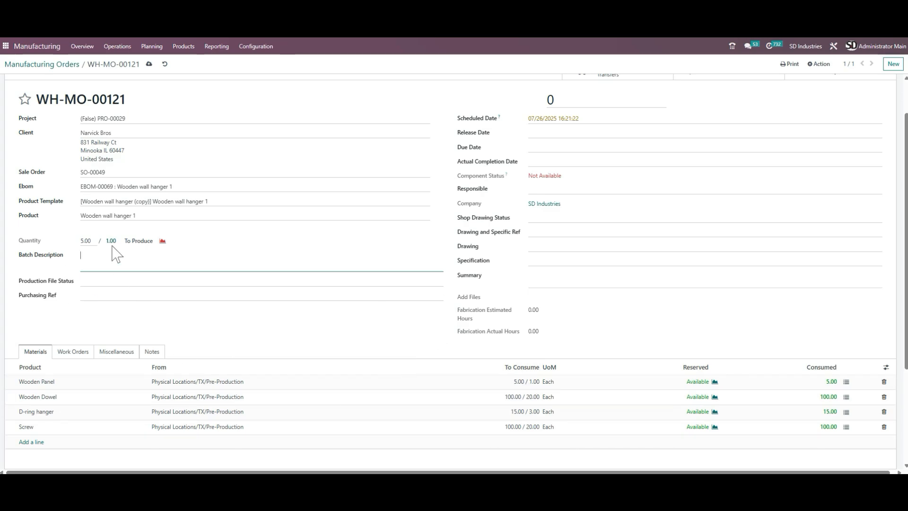
# Step: Reset the manufacturing order's produced quantity to 0 and save the order
pyautogui.click(84, 241)
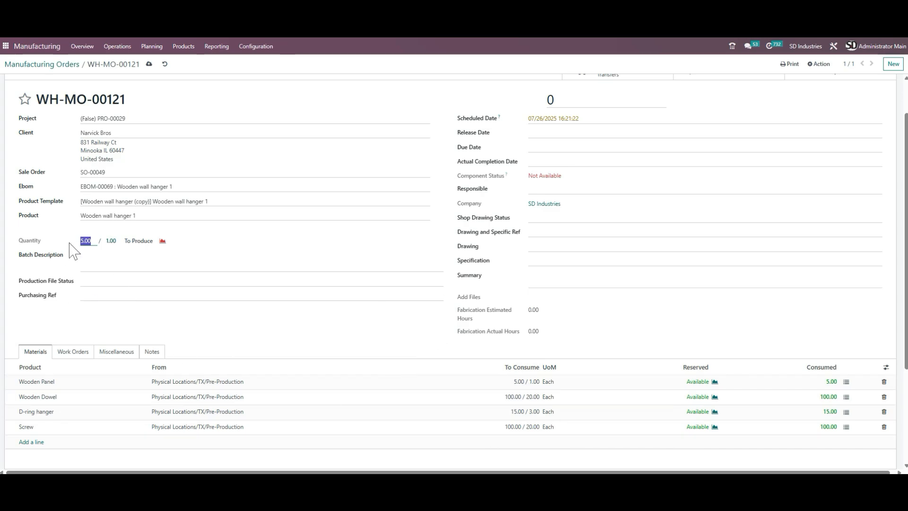
pyautogui.write('0')
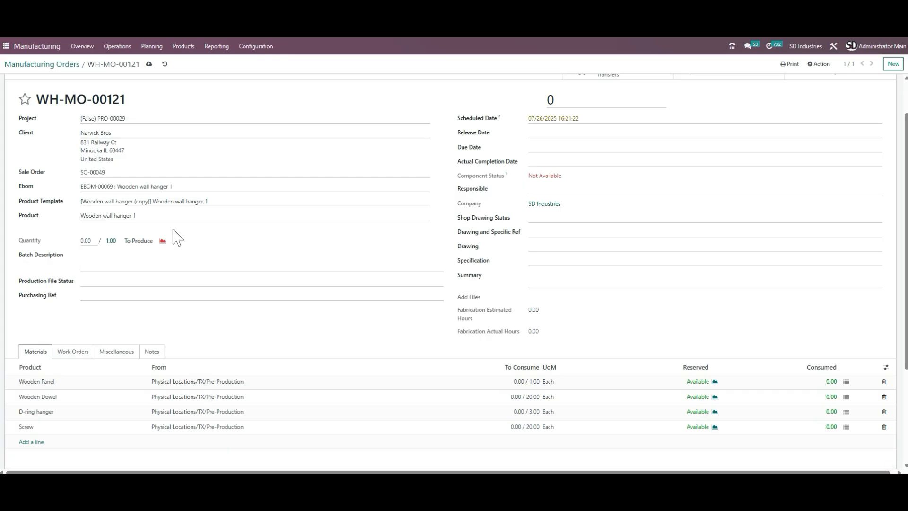
pyautogui.click(148, 66)
# Step: Glance at the work orders, return to the materials and record a done quantity of 1 for the Wooden Panel
pyautogui.click(71, 355)
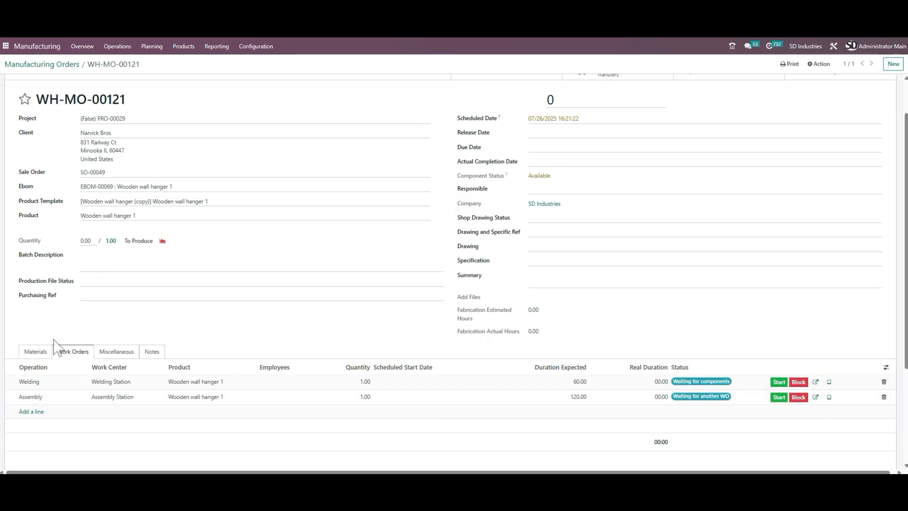
pyautogui.click(35, 354)
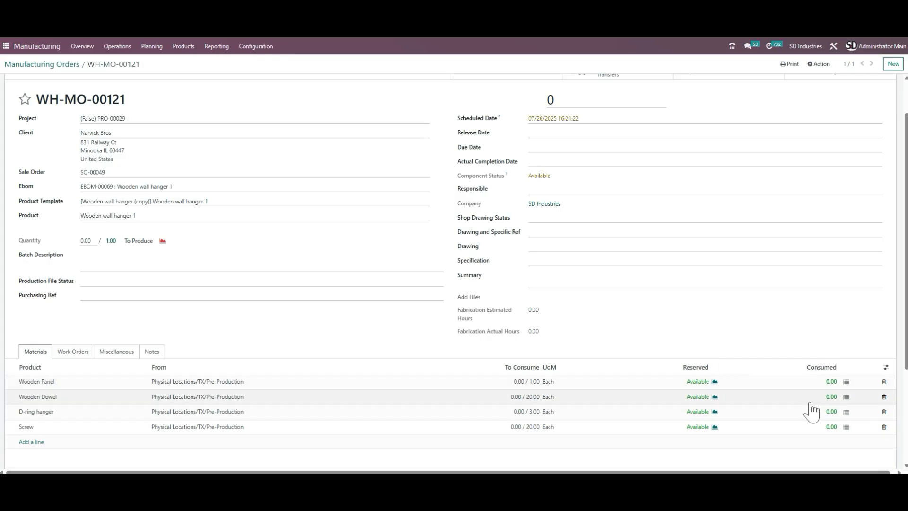
pyautogui.click(847, 381)
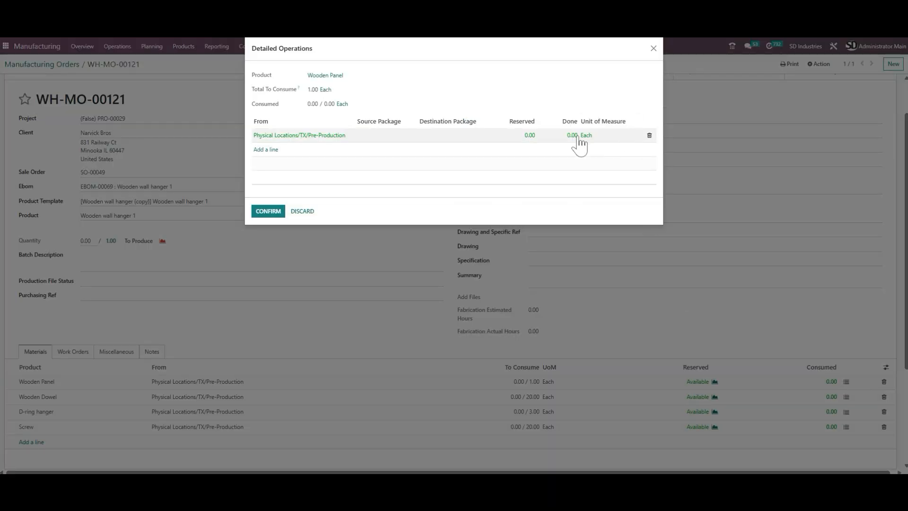
pyautogui.click(530, 138)
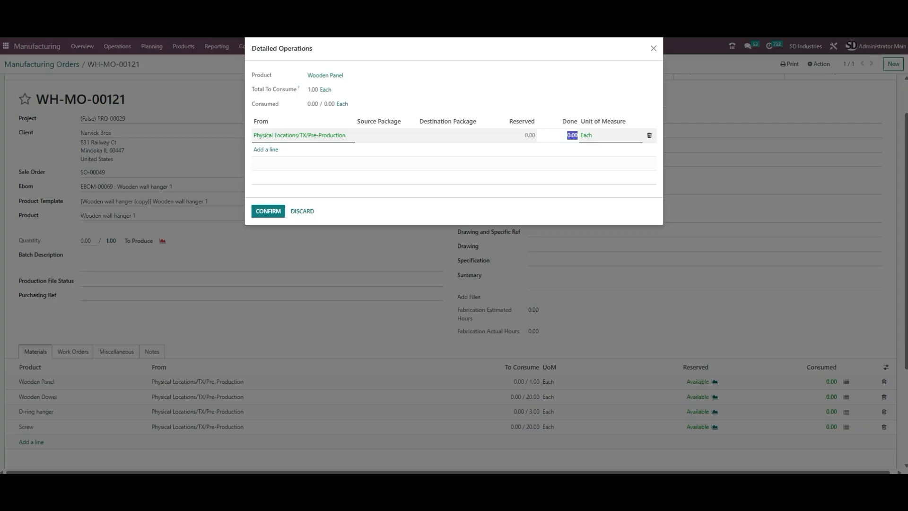
pyautogui.write('1')
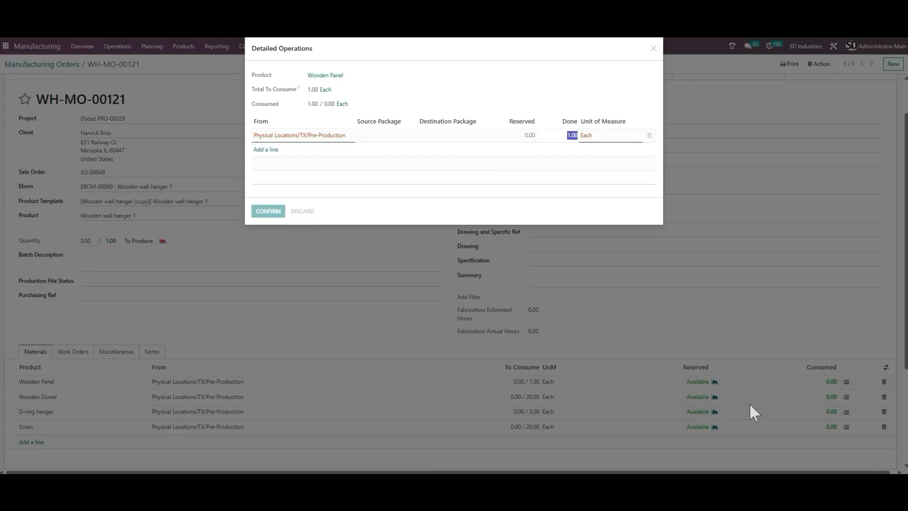
pyautogui.press('Return')
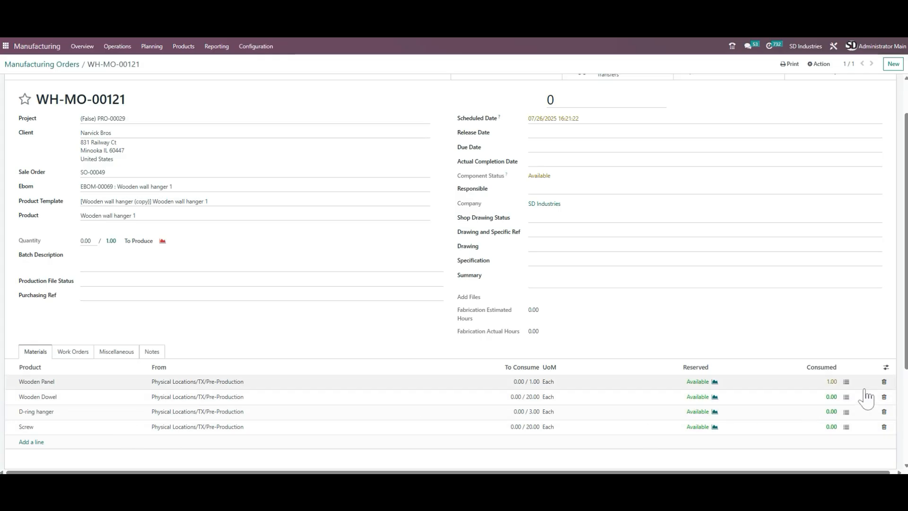
# Step: Record a done quantity of 15 for the Wooden Dowel in its detailed operations and confirm it
pyautogui.click(839, 397)
pyautogui.click(846, 397)
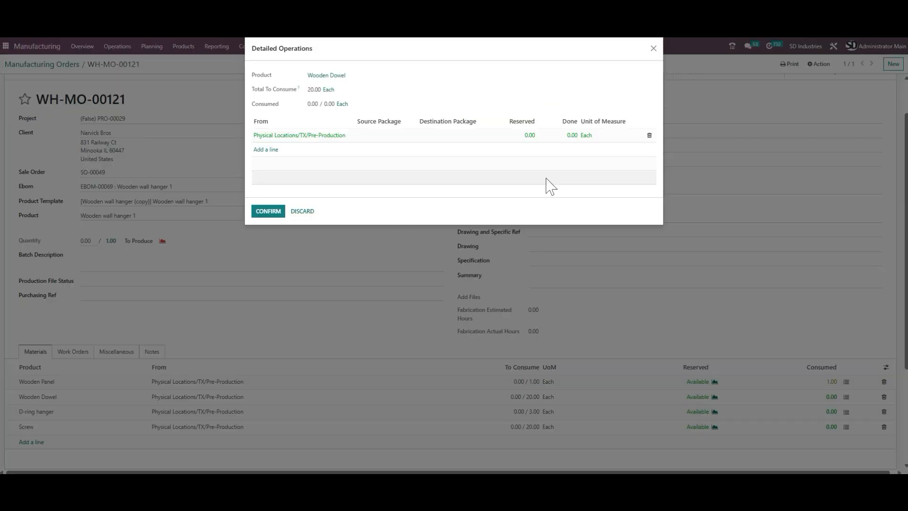
pyautogui.click(570, 135)
pyautogui.write('1')
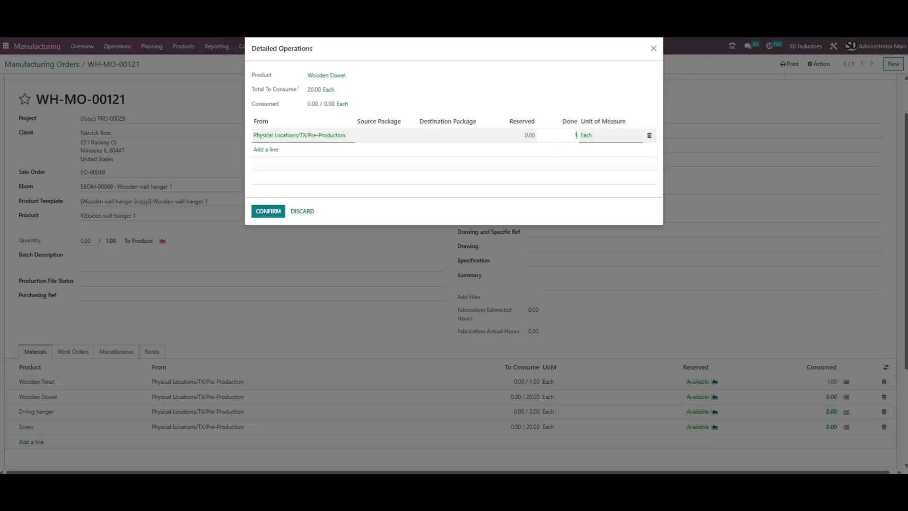
pyautogui.write('5')
pyautogui.click(266, 212)
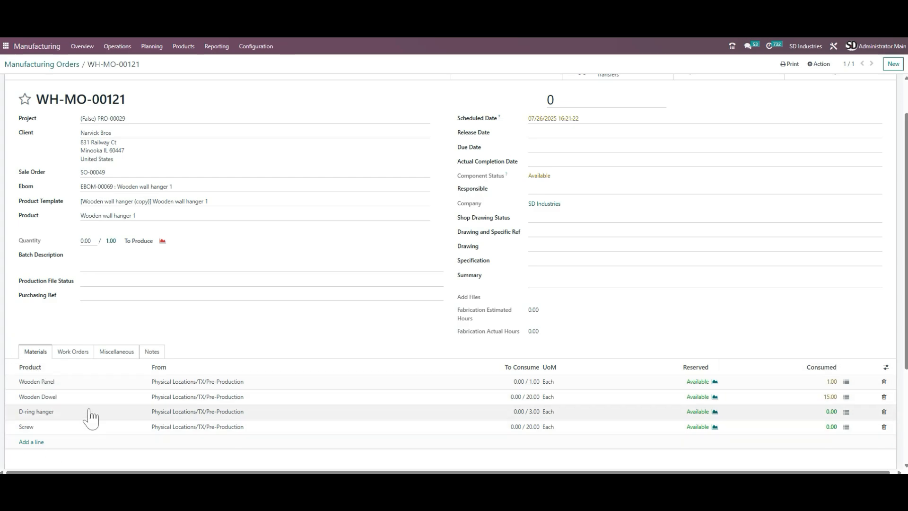
# Step: Inspect the order's work orders and open the Welding Station work center to view its general information and specific capacities
pyautogui.click(73, 351)
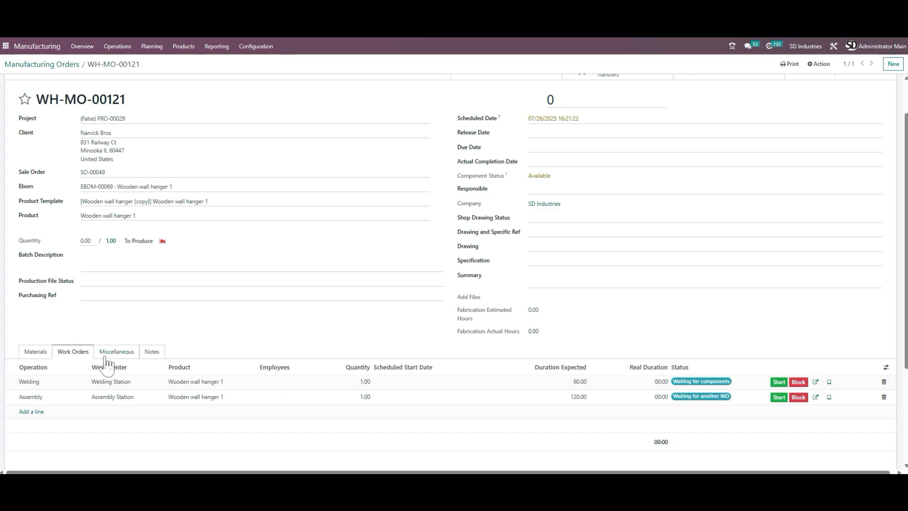
pyautogui.click(65, 387)
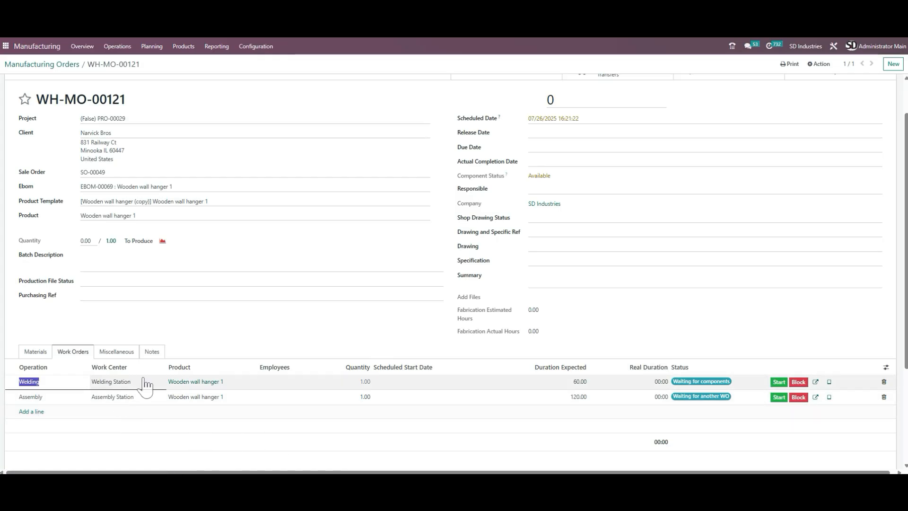
pyautogui.click(163, 383)
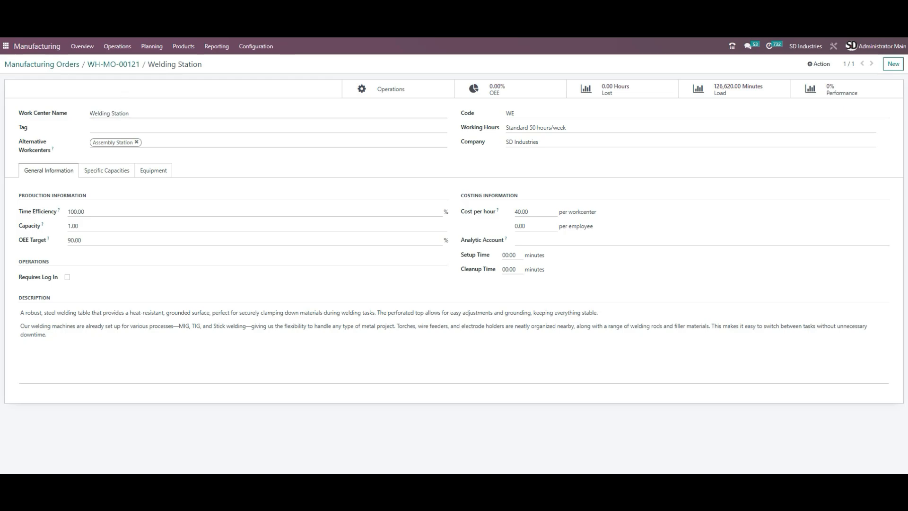
pyautogui.click(102, 171)
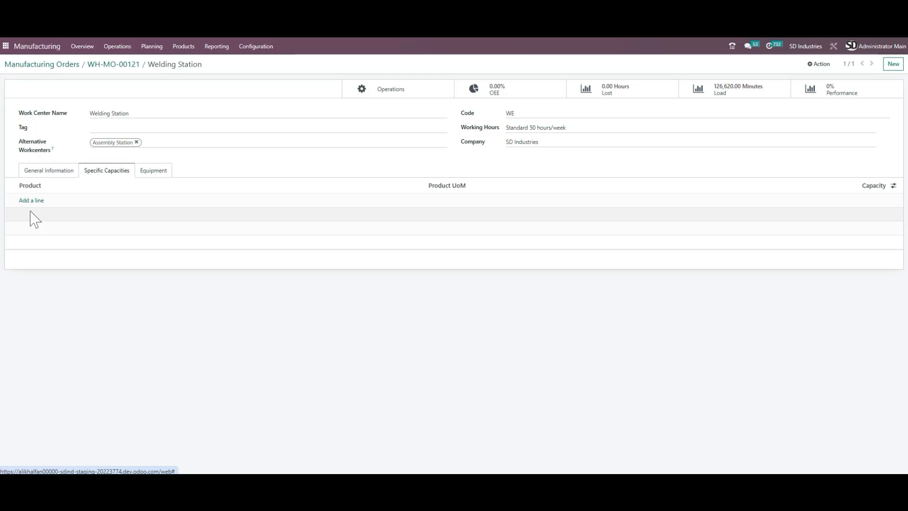
# Step: Examine the equipment assigned to the Welding Station and return to the manufacturing order
pyautogui.click(152, 171)
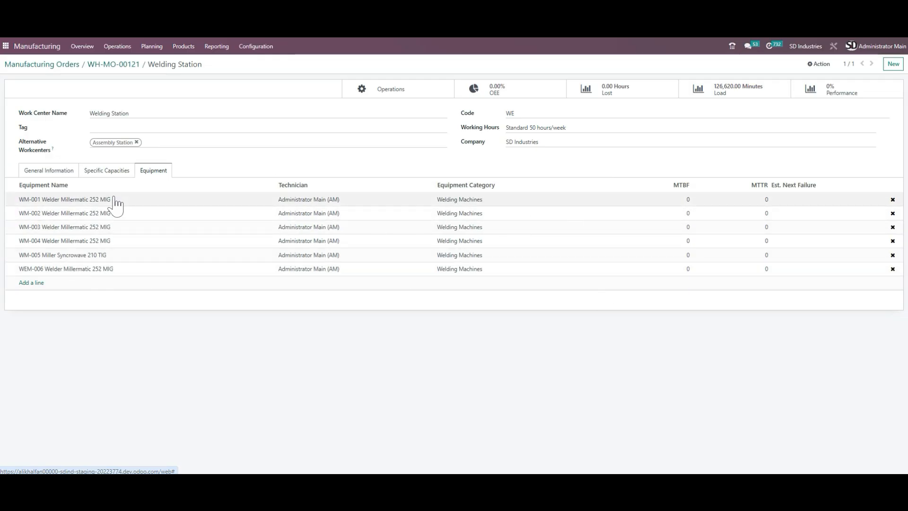
pyautogui.click(47, 172)
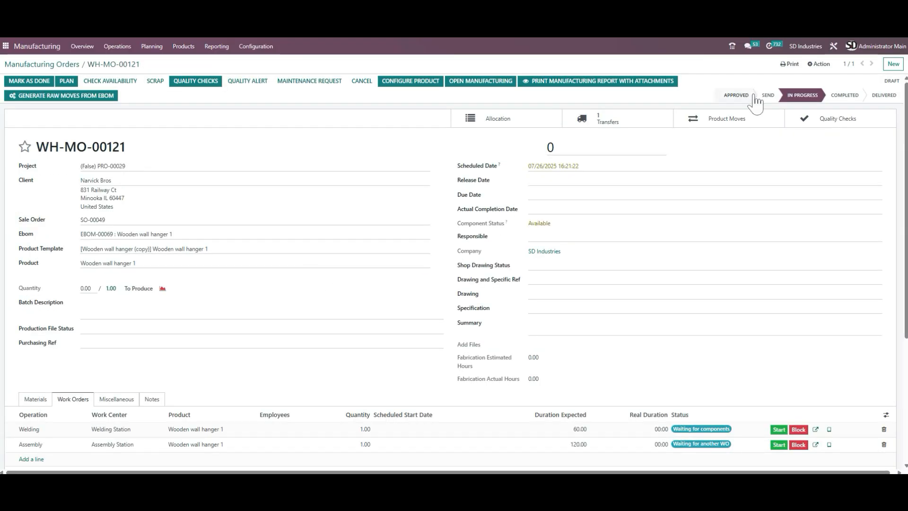
# Step: Assign an employee from the employee list to the Welding work order and save the manufacturing order
pyautogui.scroll(-3, 455, 274)
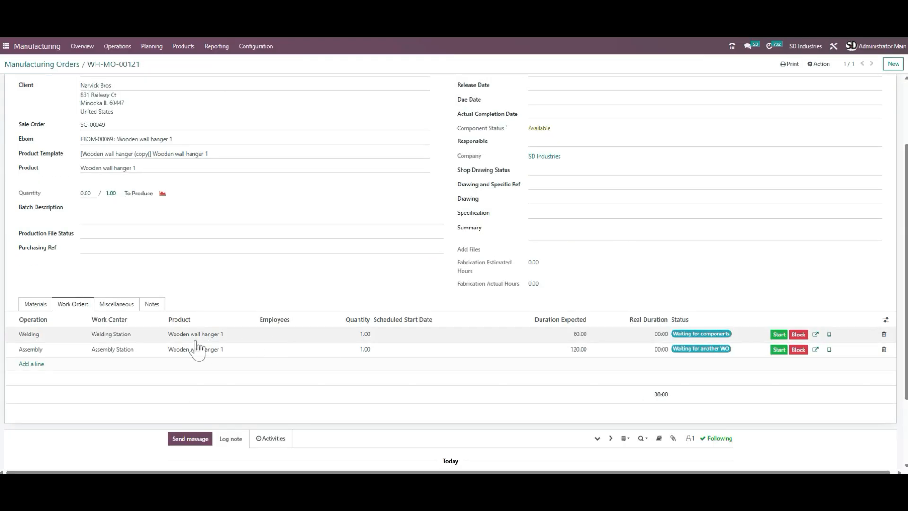
pyautogui.click(285, 335)
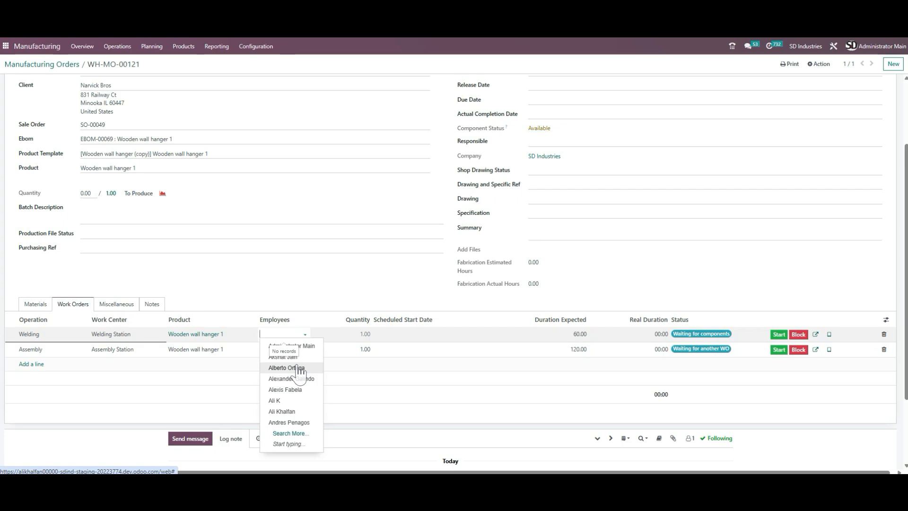
pyautogui.scroll(3, 299, 371)
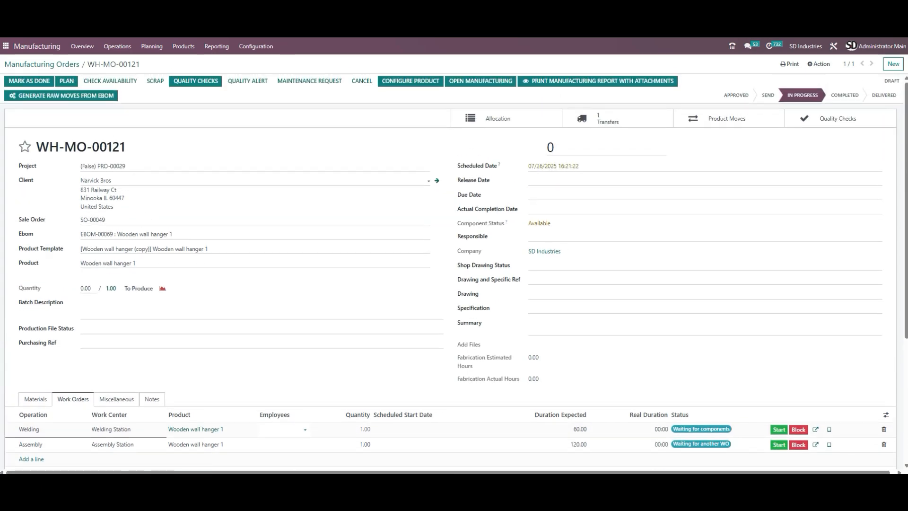
pyautogui.scroll(-2, 70, 234)
pyautogui.scroll(3, 296, 325)
pyautogui.scroll(-2, 296, 325)
pyautogui.click(281, 382)
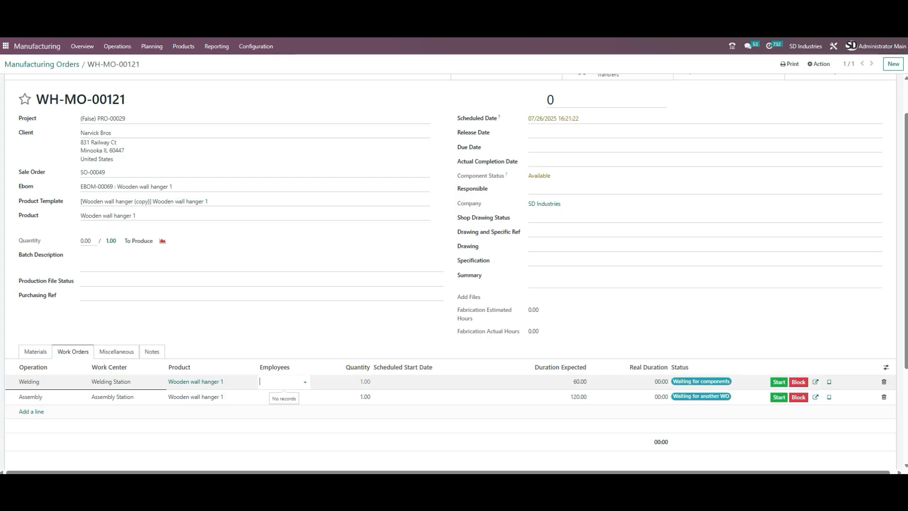
pyautogui.click(282, 382)
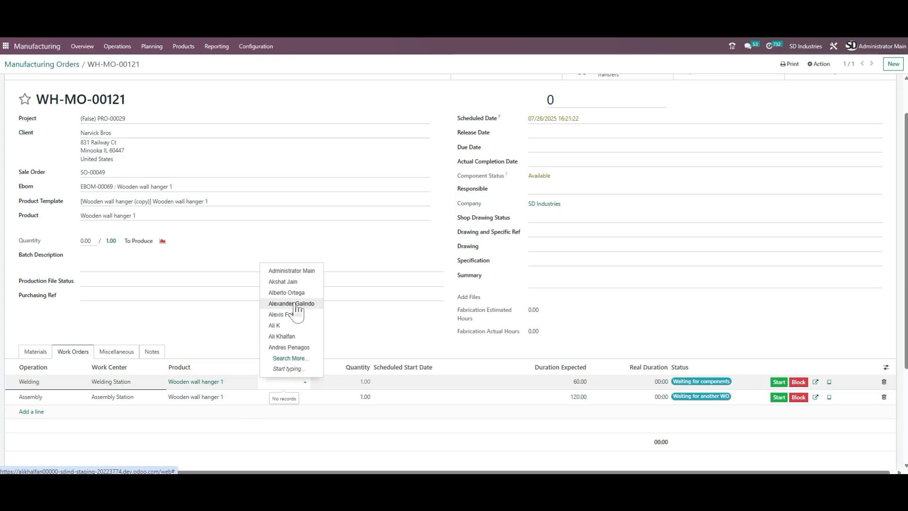
pyautogui.click(297, 283)
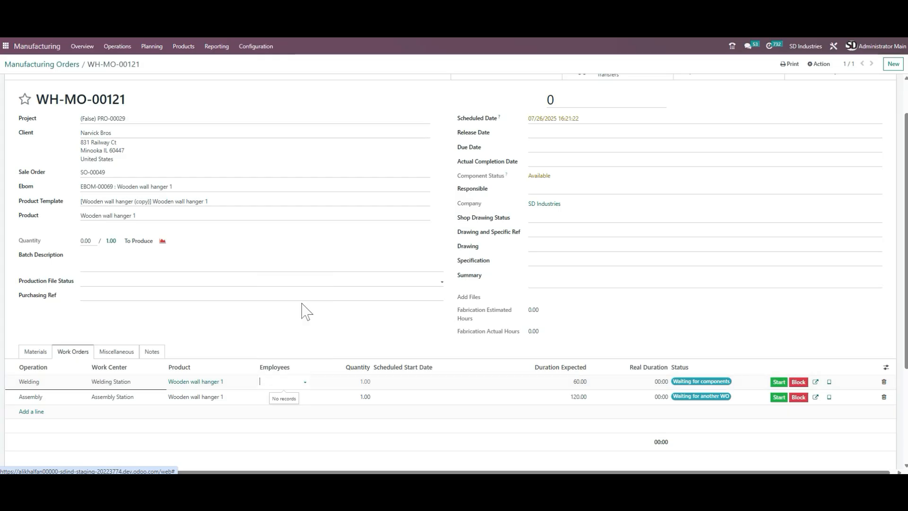
pyautogui.click(292, 382)
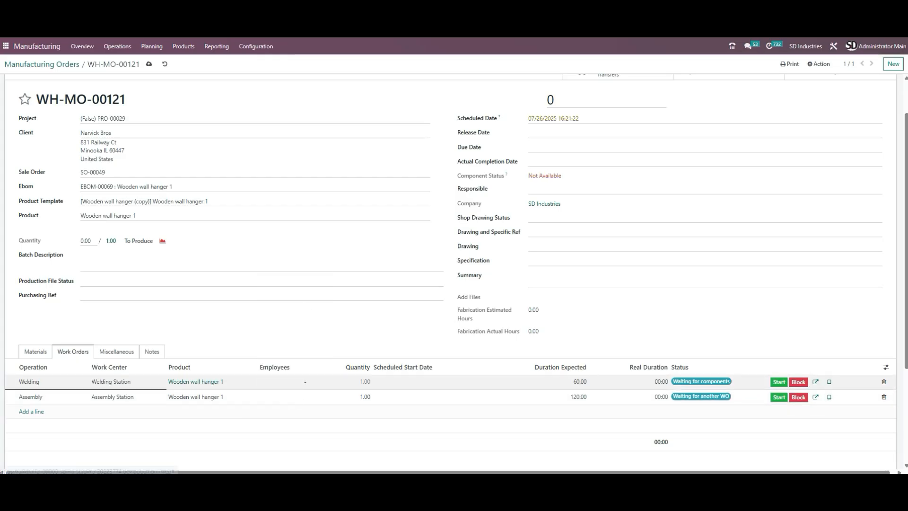
pyautogui.click(290, 382)
pyautogui.write('ya')
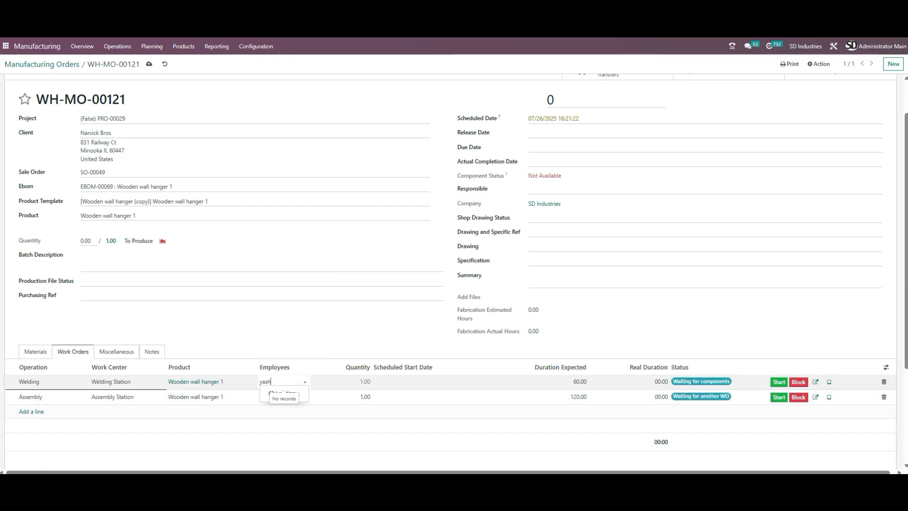
pyautogui.write('sh')
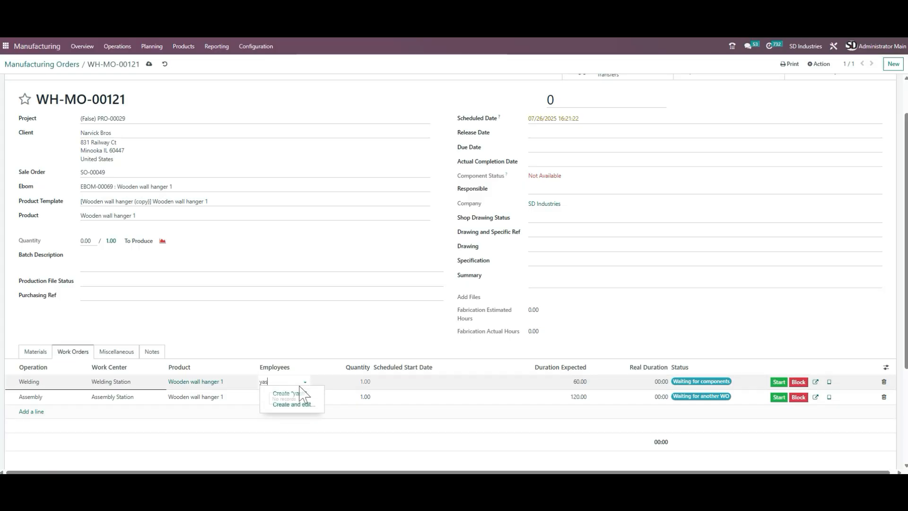
pyautogui.press('BackSpace')
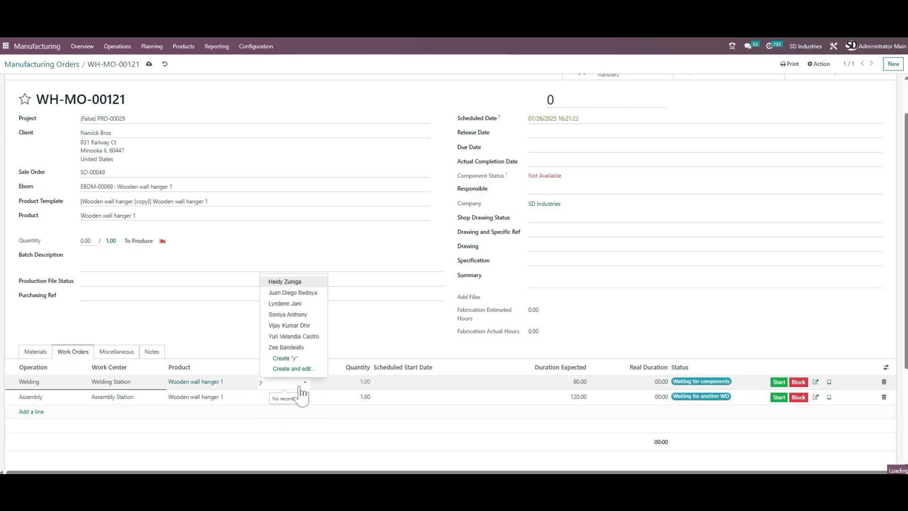
pyautogui.press('BackSpace')
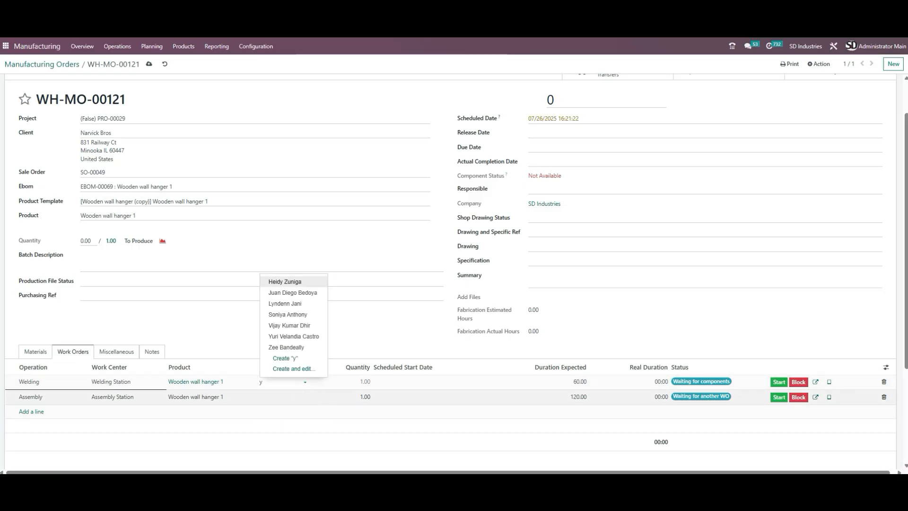
pyautogui.click(294, 282)
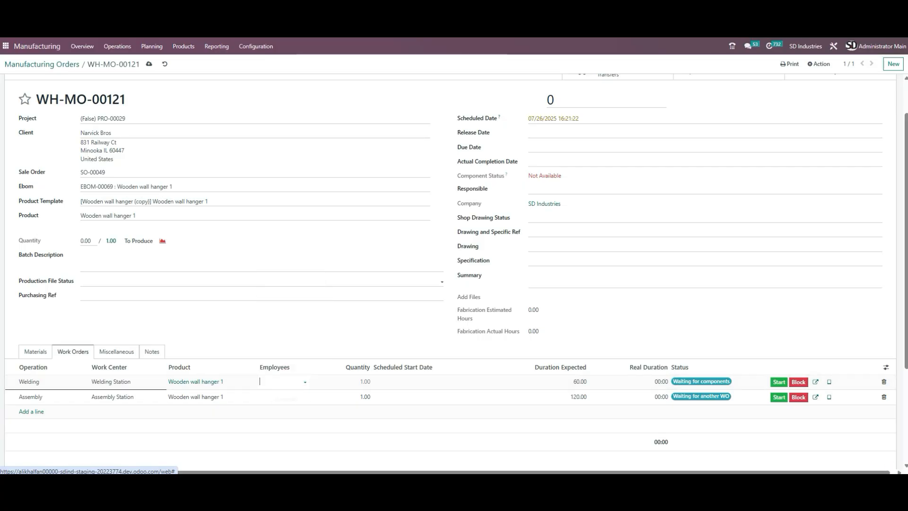
pyautogui.click(150, 64)
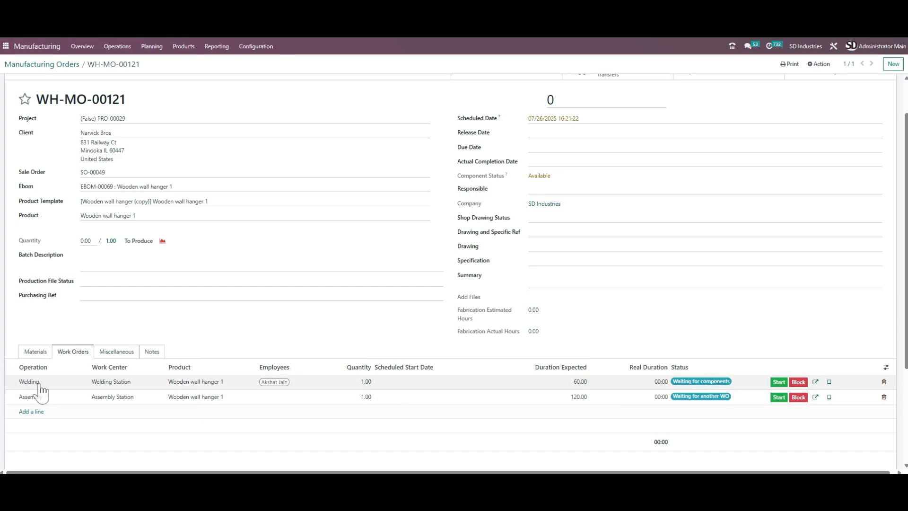
# Step: Process the Welding work order in the tablet view, pausing and continuing its timer, and mark it as done
pyautogui.click(830, 382)
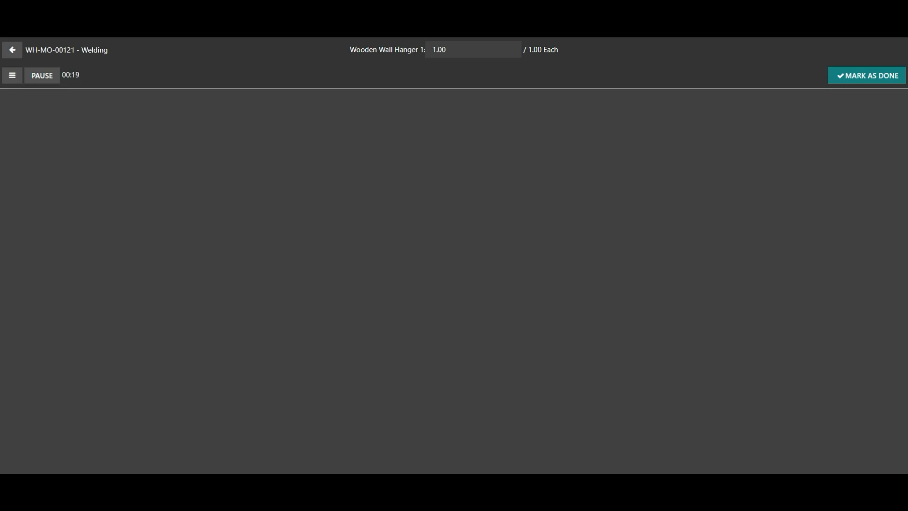
pyautogui.click(46, 77)
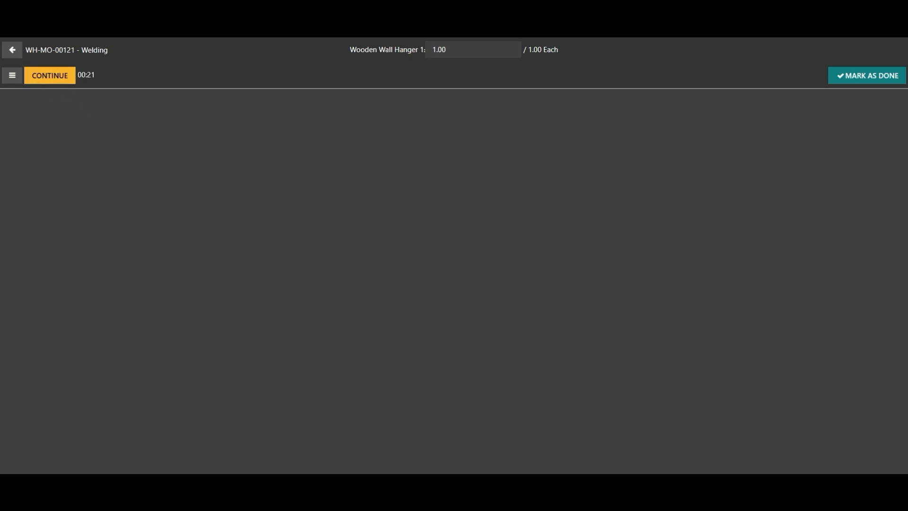
pyautogui.click(51, 76)
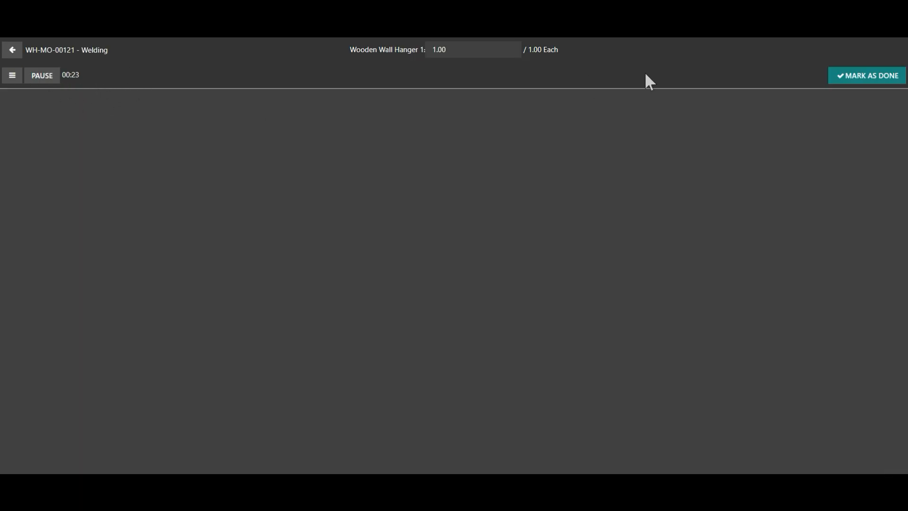
pyautogui.click(853, 81)
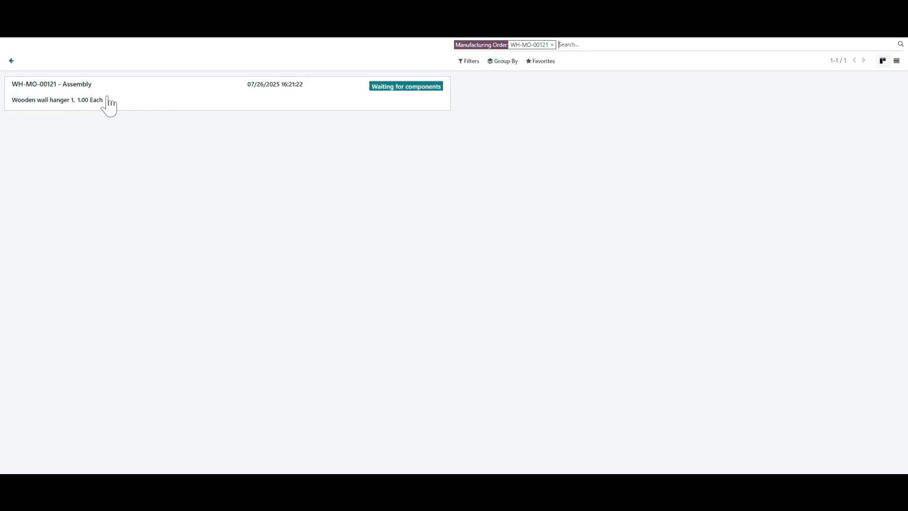
# Step: Open the waiting Assembly work order, mark it as done without closing the manufacturing order, and leave the tablet view
pyautogui.click(172, 100)
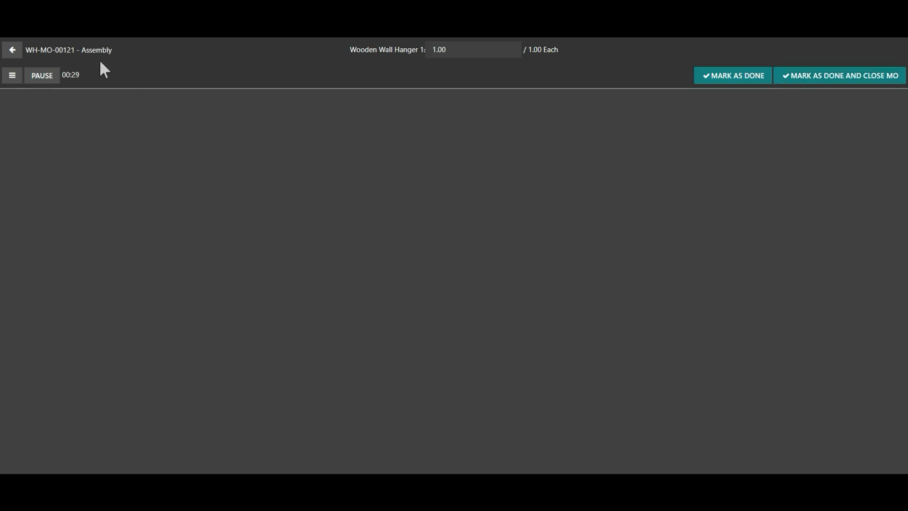
pyautogui.click(720, 80)
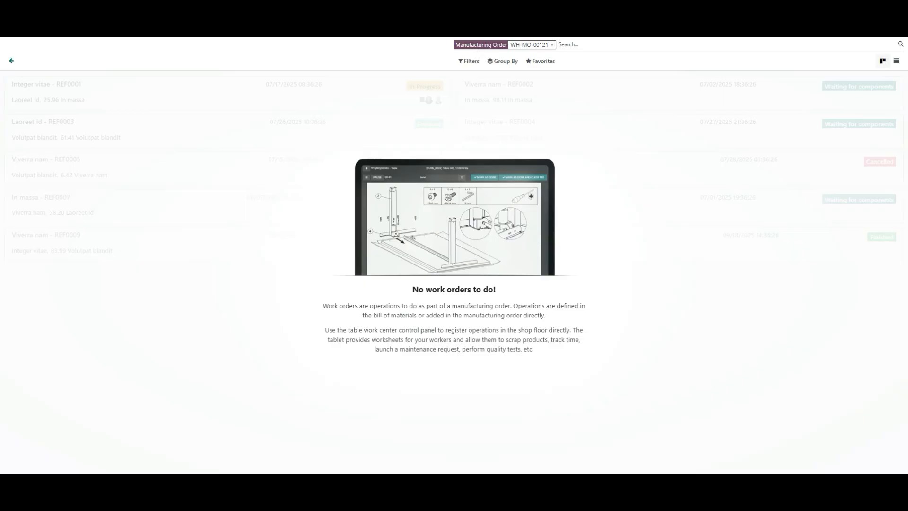
pyautogui.click(12, 61)
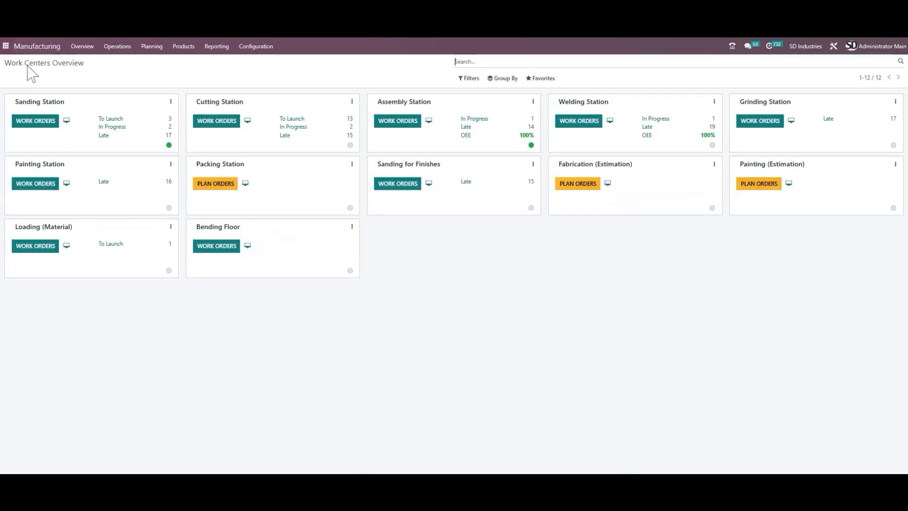
# Step: Reopen the just-processed Wooden wall hanger 1 order from the manufacturing orders list and review its work order statuses and real durations
pyautogui.click(115, 46)
pyautogui.click(118, 62)
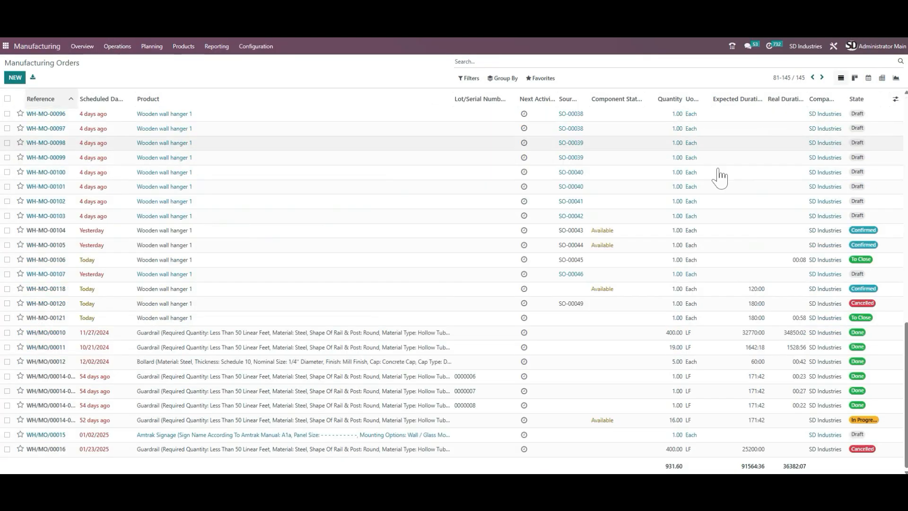
pyautogui.click(227, 318)
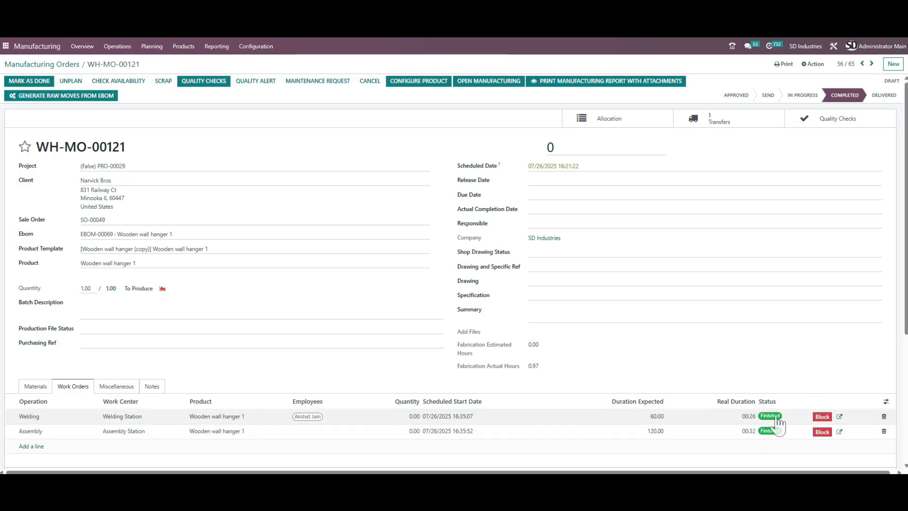
pyautogui.scroll(-3, 780, 389)
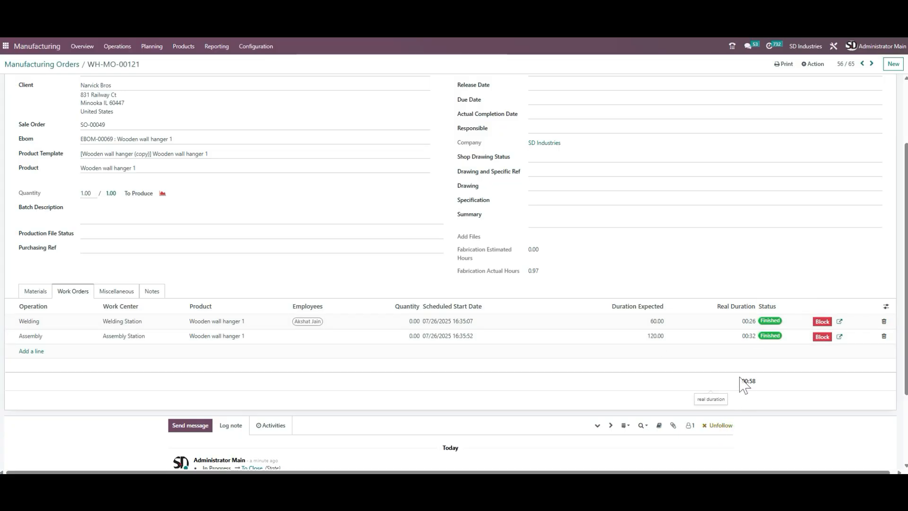
pyautogui.scroll(2, 454, 272)
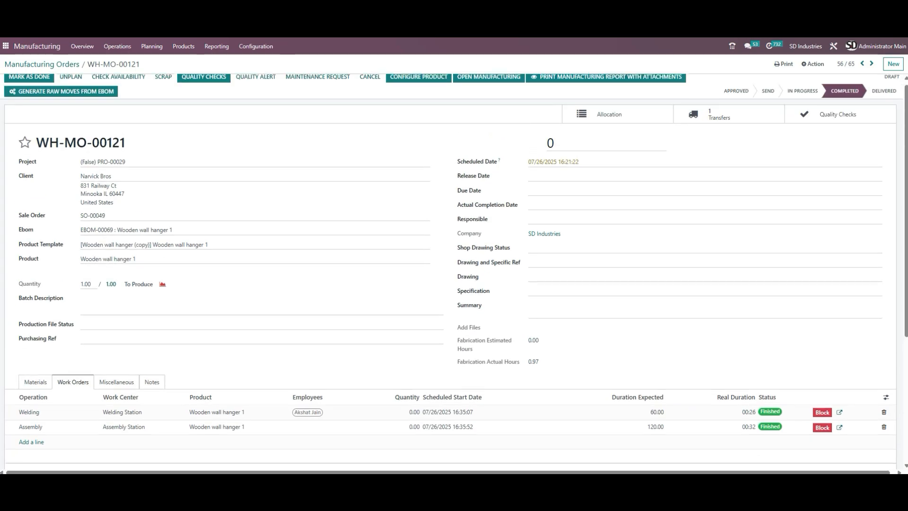
pyautogui.scroll(-1, 454, 272)
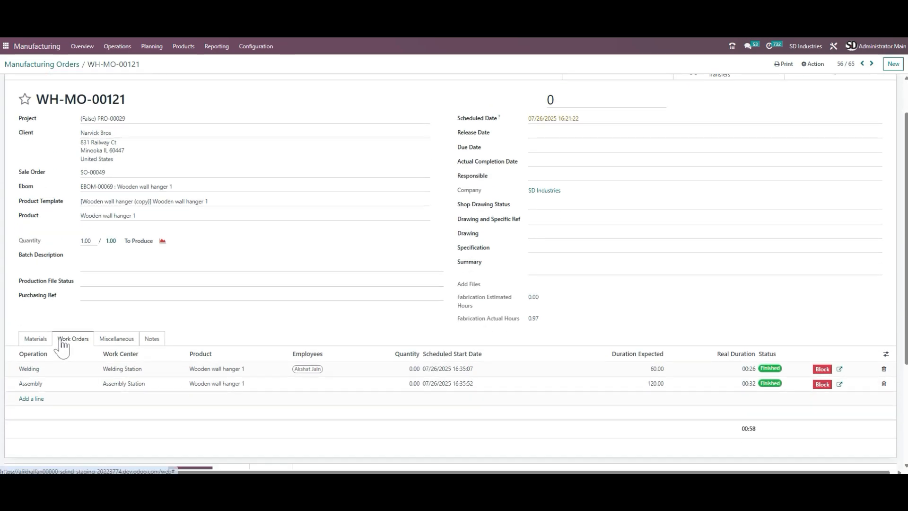
# Step: Review the order's consumed material quantities, check its work orders again and return to the materials
pyautogui.click(41, 339)
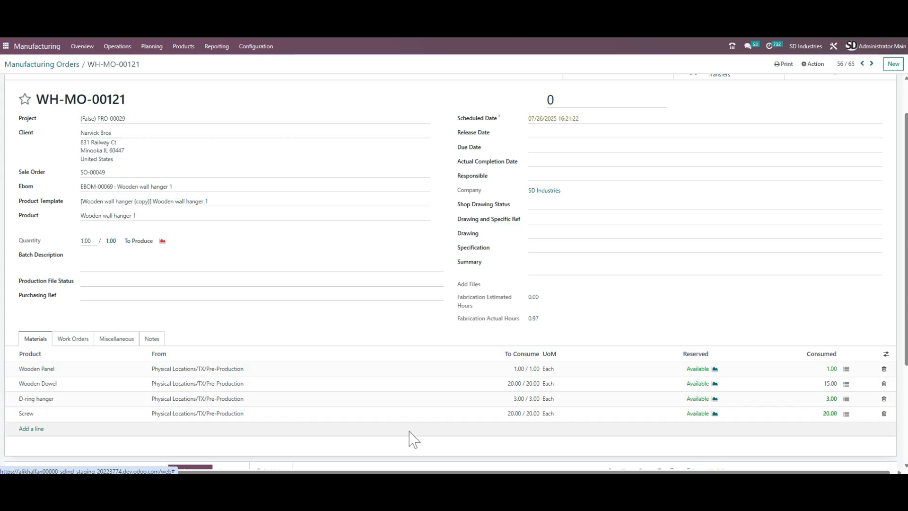
pyautogui.click(85, 340)
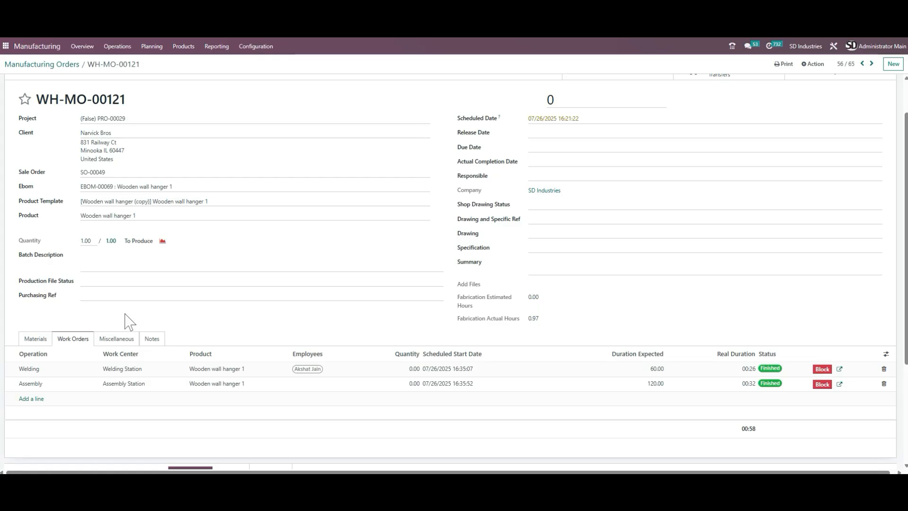
pyautogui.click(35, 340)
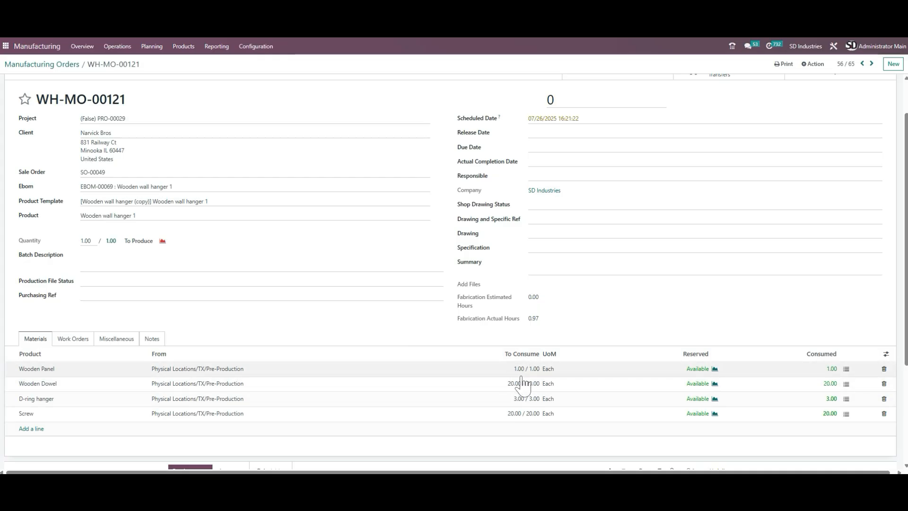
# Step: Inspect the detailed operations of the Wooden Panel and the Wooden Dowel, closing each without changes
pyautogui.click(848, 369)
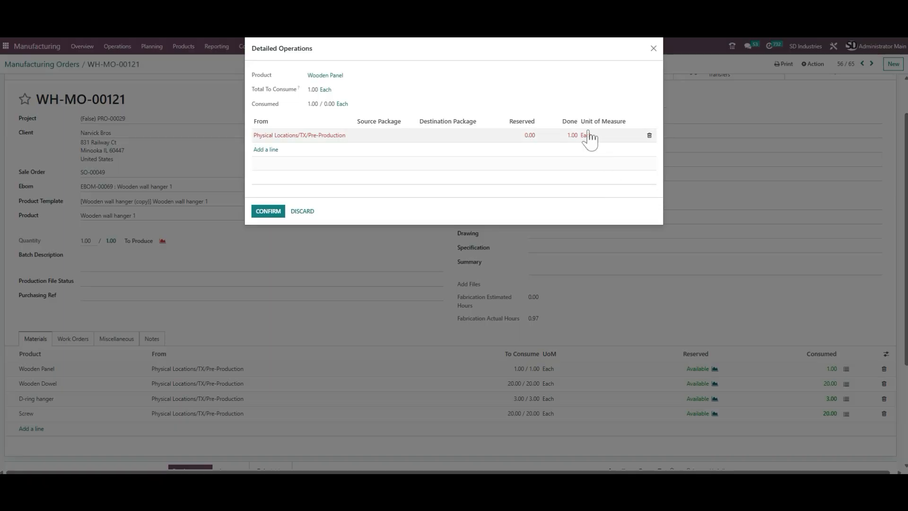
pyautogui.click(653, 48)
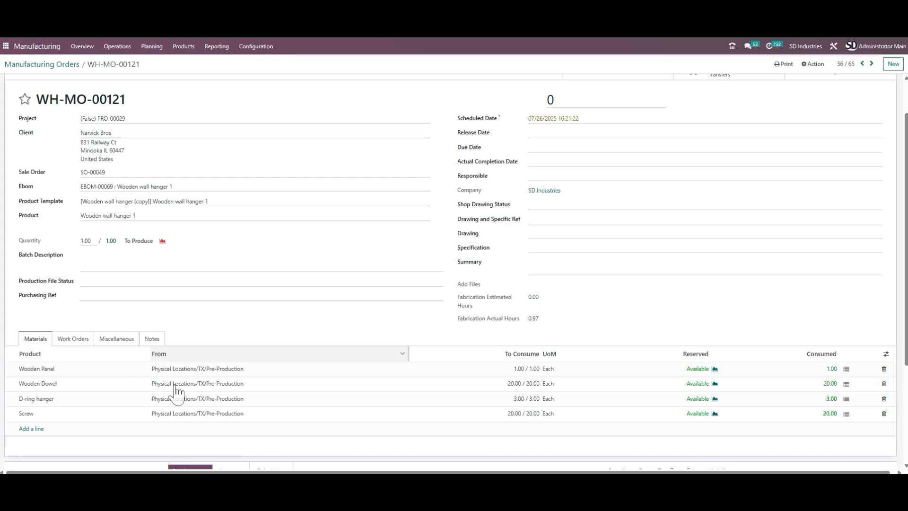
pyautogui.click(847, 385)
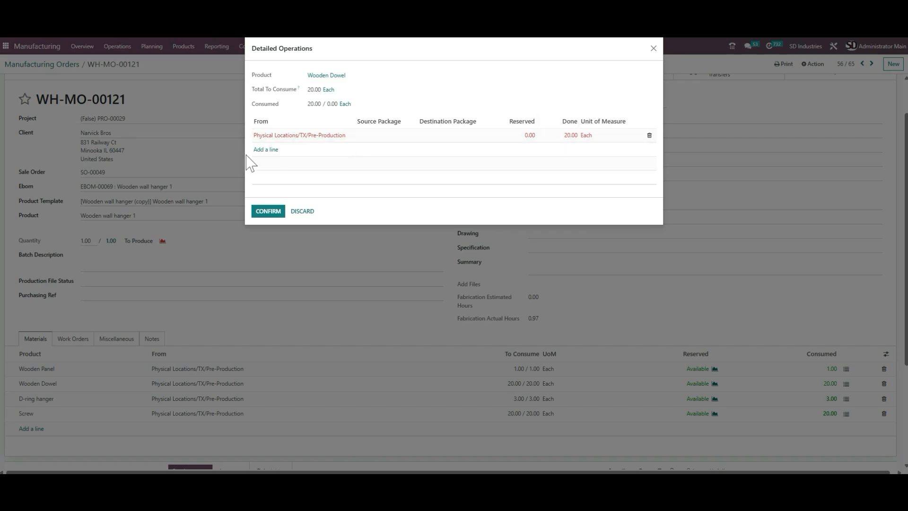
pyautogui.click(654, 48)
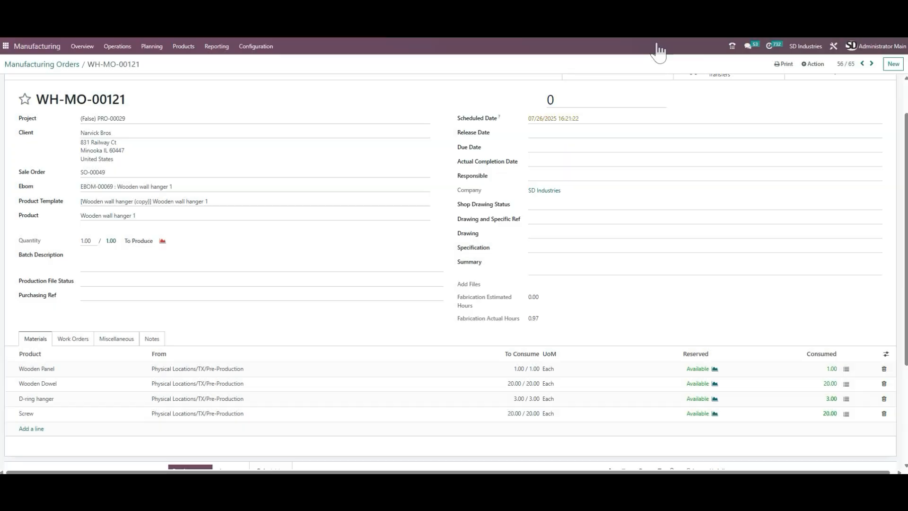
pyautogui.scroll(1, 383, 244)
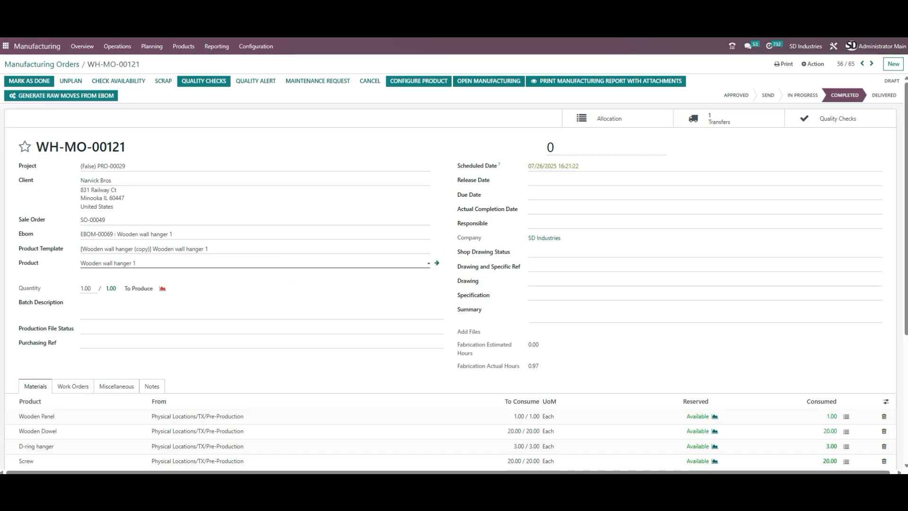
# Step: Try to mark the Wooden wall hanger 1 manufacturing order as done and dismiss the error dialog
pyautogui.scroll(-5, 305, 264)
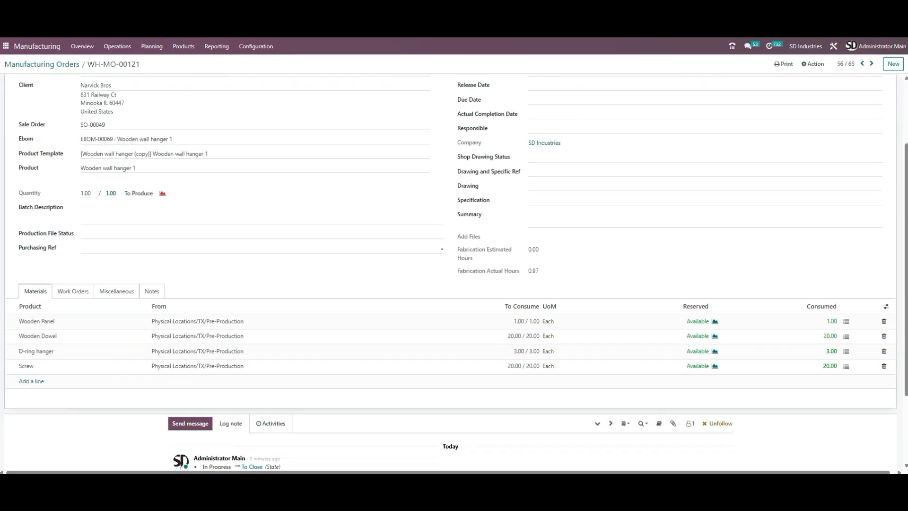
pyautogui.scroll(5, 305, 265)
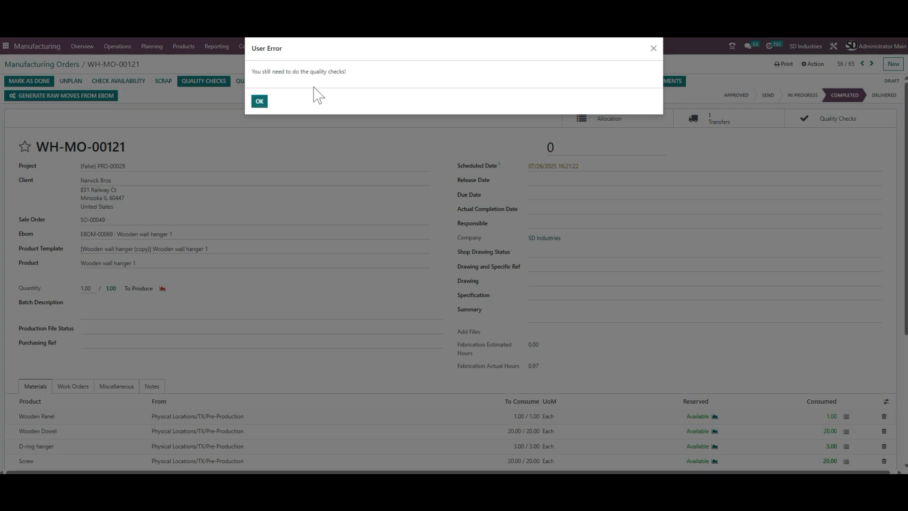
pyautogui.moveTo(252, 72); pyautogui.dragTo(356, 74)
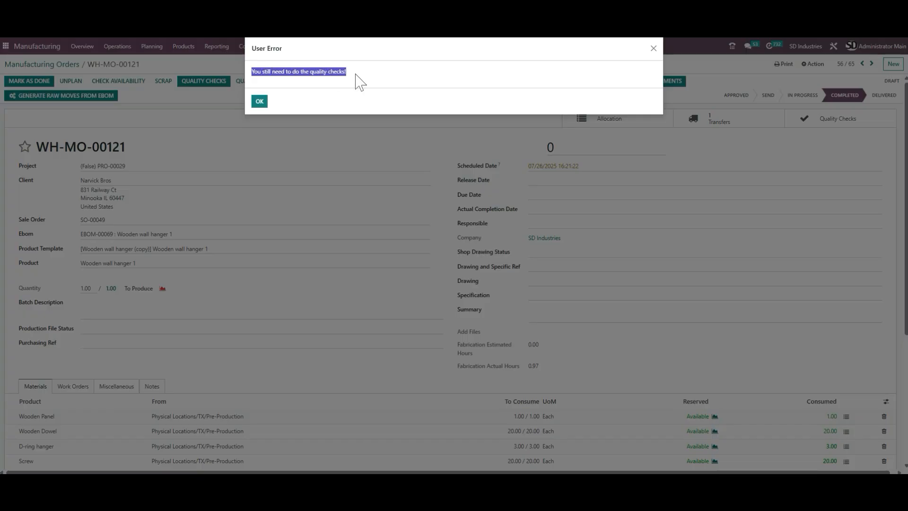
pyautogui.click(259, 101)
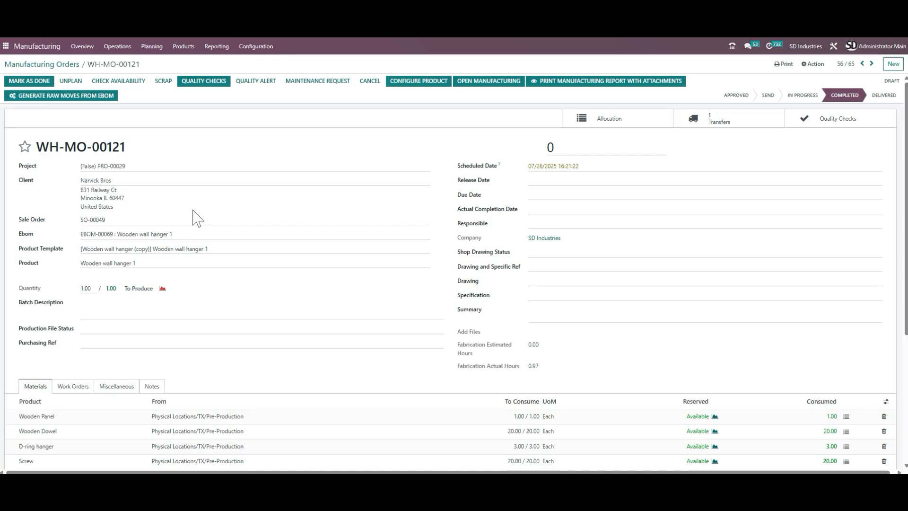
# Step: Review the order's details, work orders and materials once more
pyautogui.scroll(-3, 196, 218)
pyautogui.scroll(3, 196, 218)
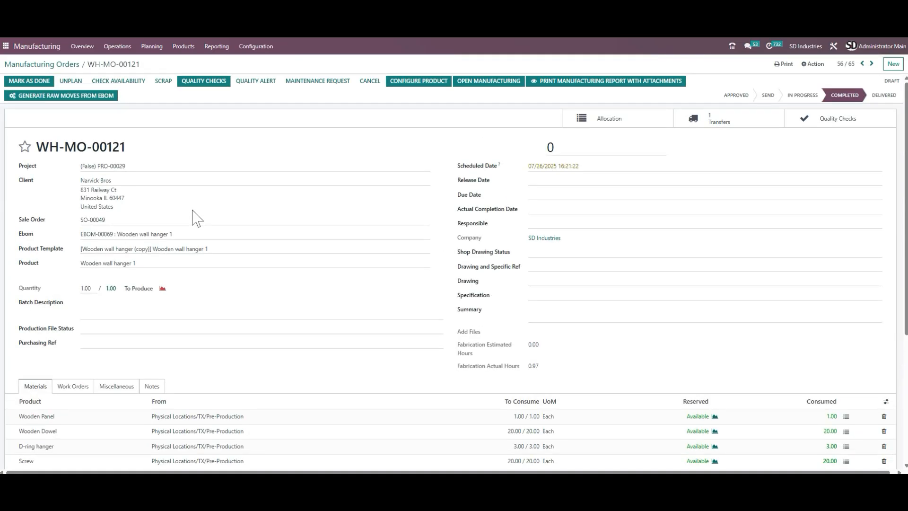
pyautogui.scroll(-2, 196, 219)
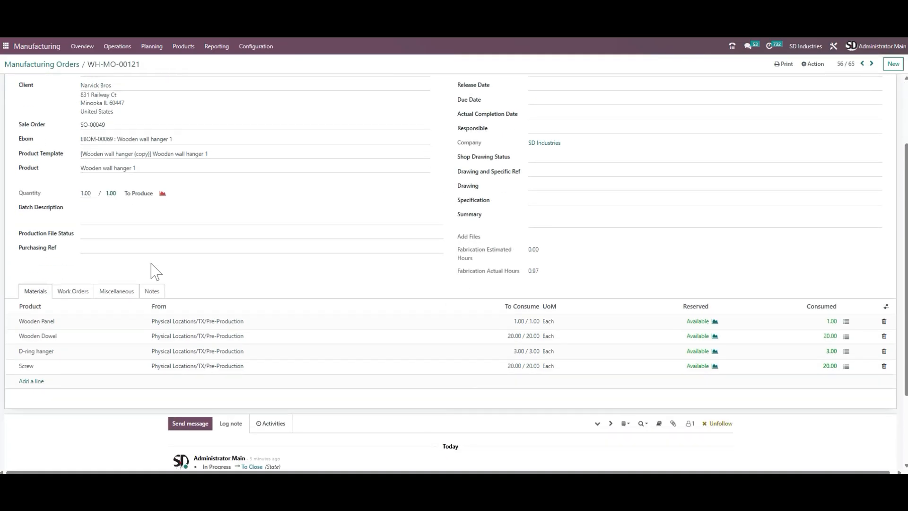
pyautogui.click(74, 291)
pyautogui.click(35, 291)
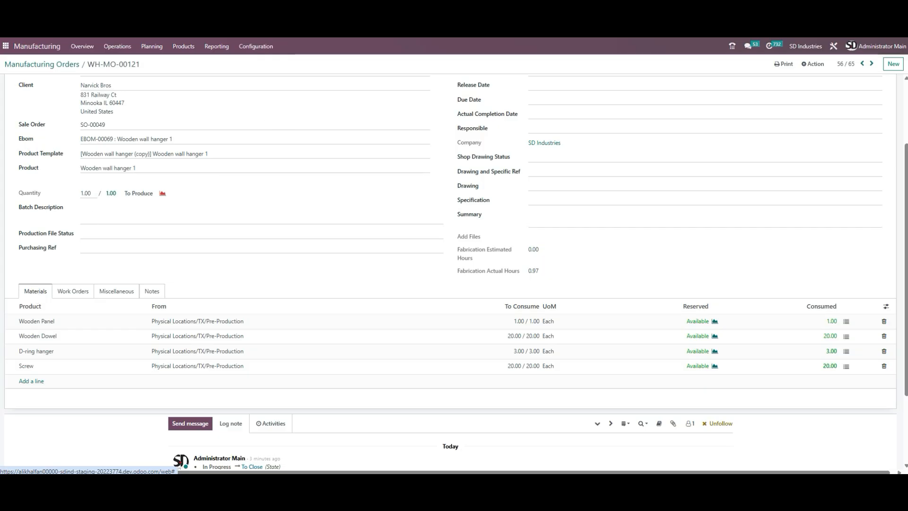
pyautogui.scroll(2, 35, 291)
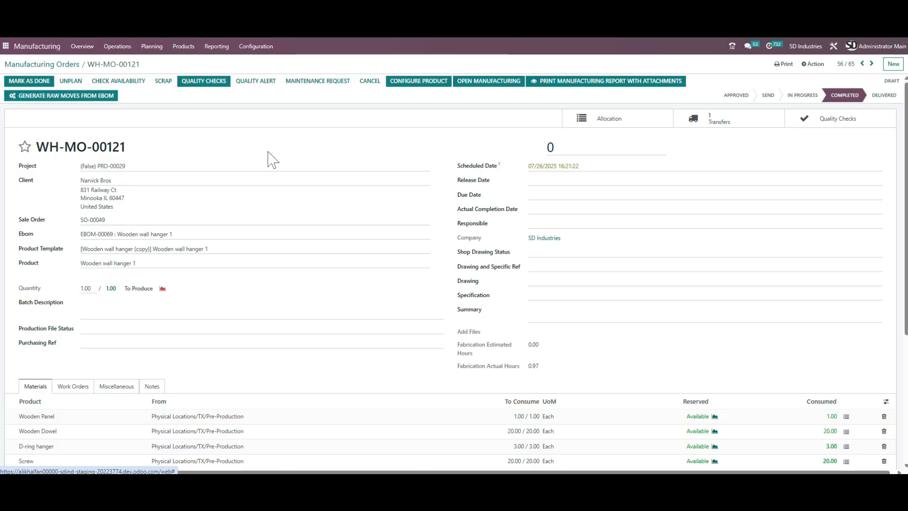
# Step: Start the order's quality checks and pass the first one, Test, with the additional note "Passed"
pyautogui.click(207, 84)
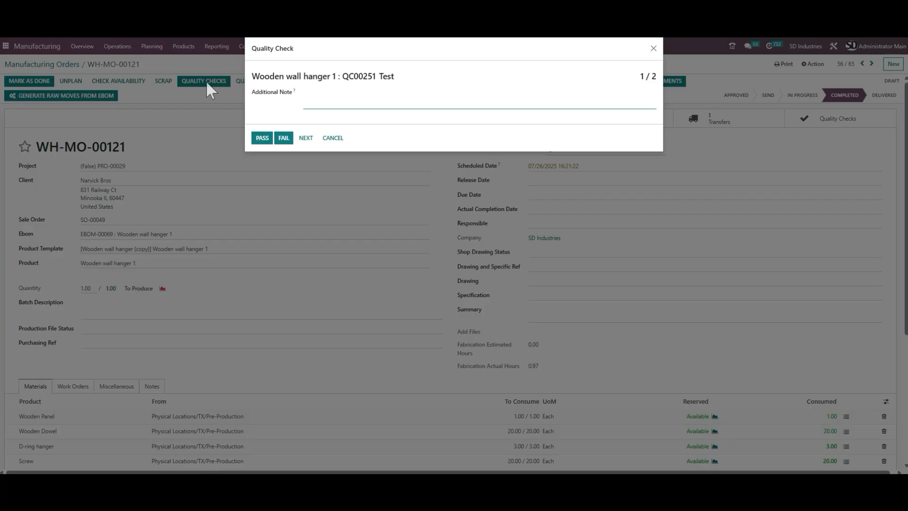
pyautogui.write('Passed')
pyautogui.click(261, 142)
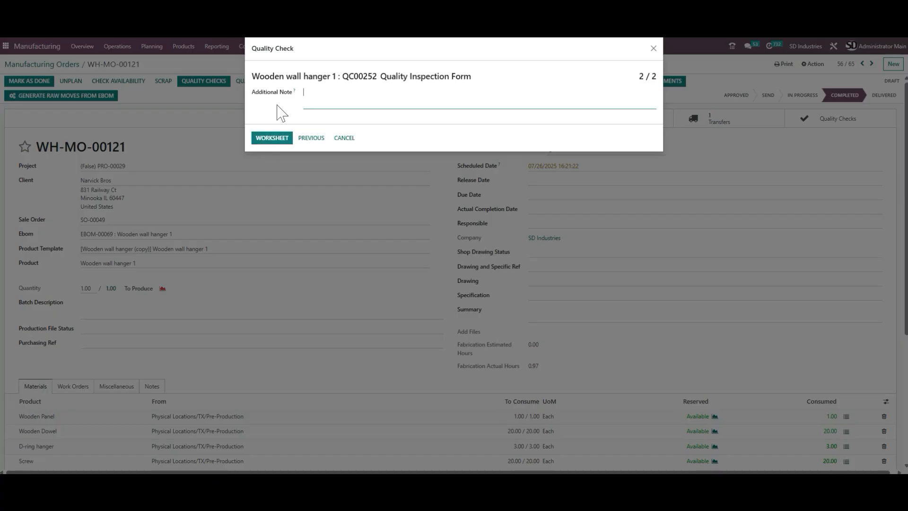
# Step: Open the worksheet of the Quality Inspection Form check and go through its general information fields
pyautogui.click(272, 138)
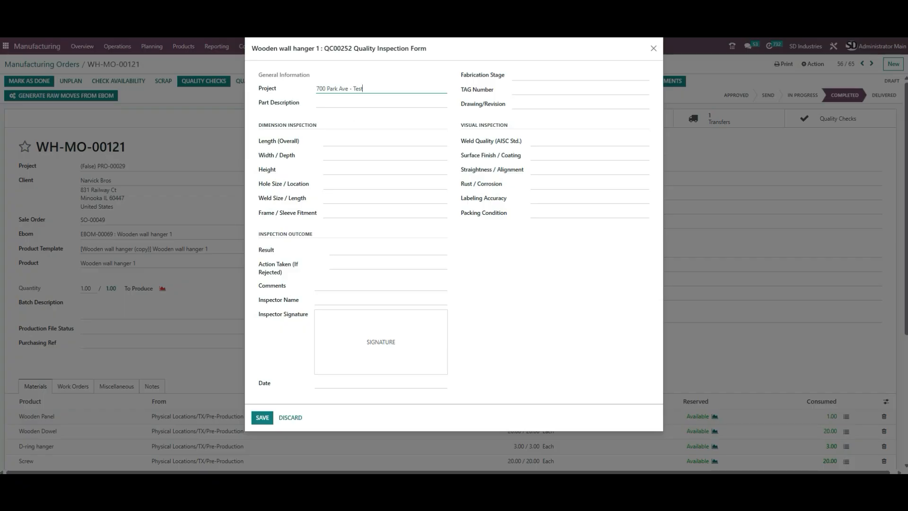
pyautogui.click(360, 103)
pyautogui.click(514, 77)
pyautogui.press('Tab')
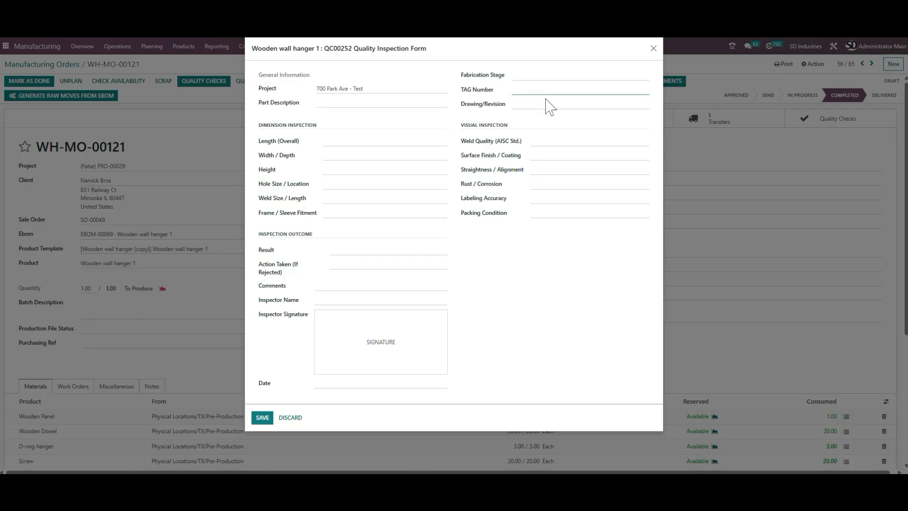
pyautogui.press('Tab')
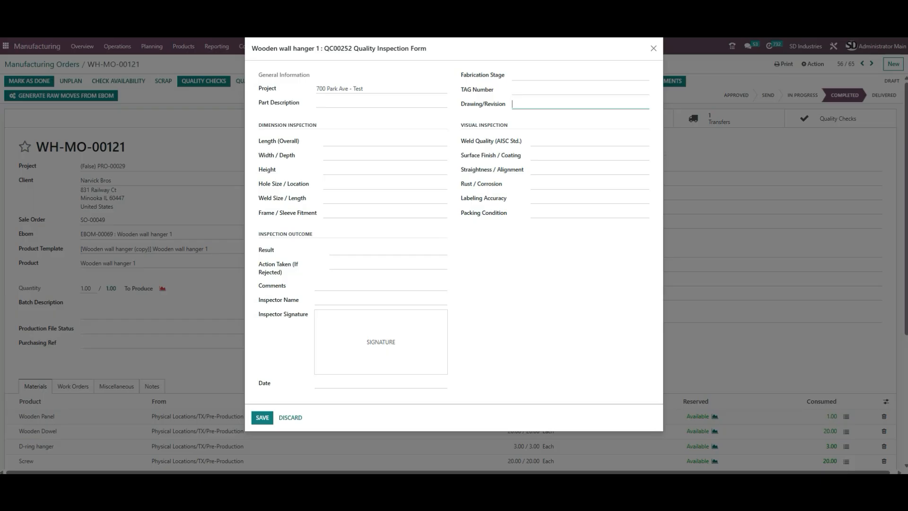
# Step: Set all six dimension inspection items, from Length (Overall) through Frame / Sleeve Fitment, to Pass
pyautogui.click(378, 143)
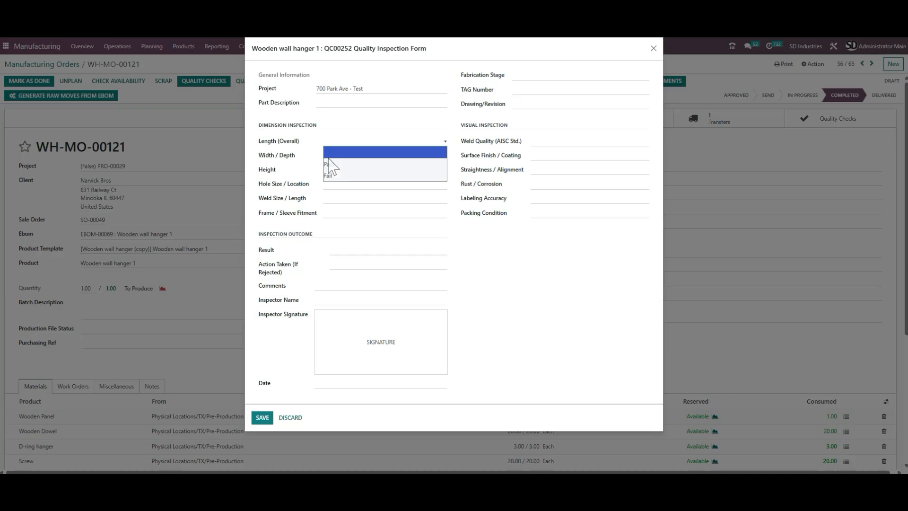
pyautogui.click(355, 166)
pyautogui.click(356, 157)
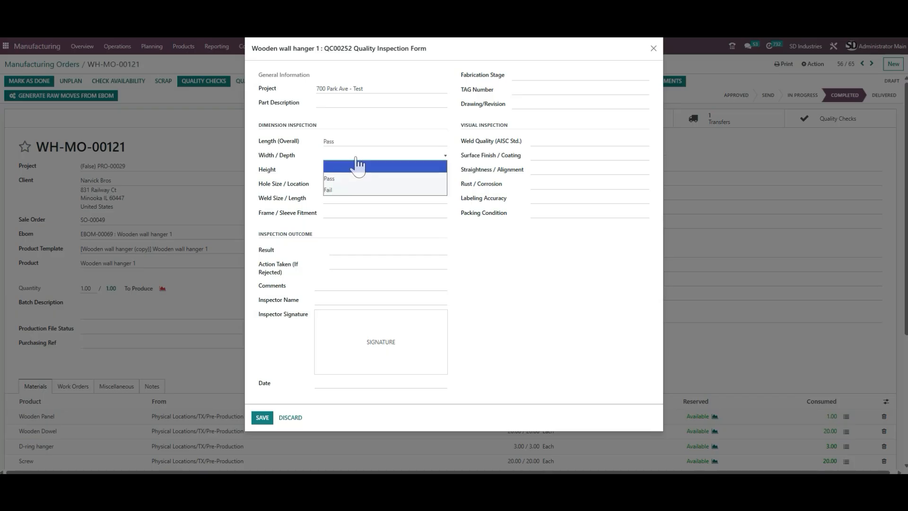
pyautogui.click(352, 178)
pyautogui.click(362, 176)
pyautogui.click(369, 193)
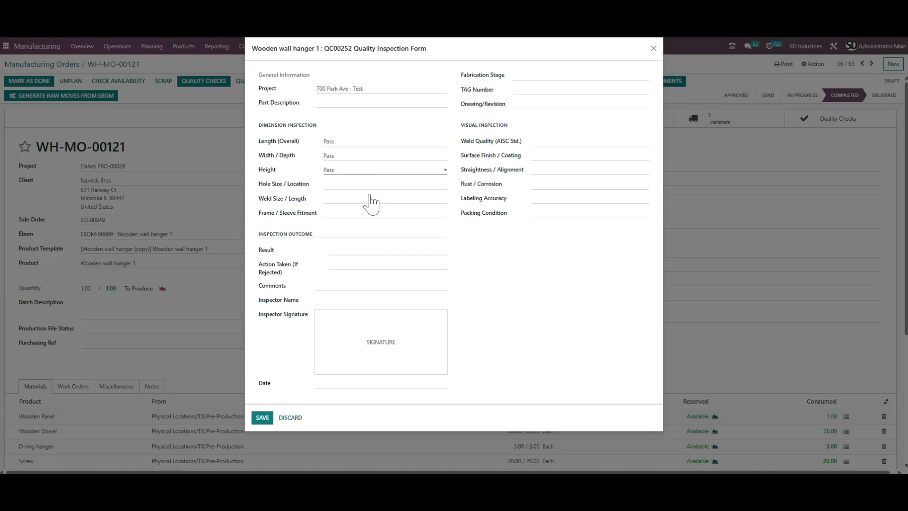
pyautogui.click(370, 184)
pyautogui.click(360, 207)
pyautogui.click(369, 199)
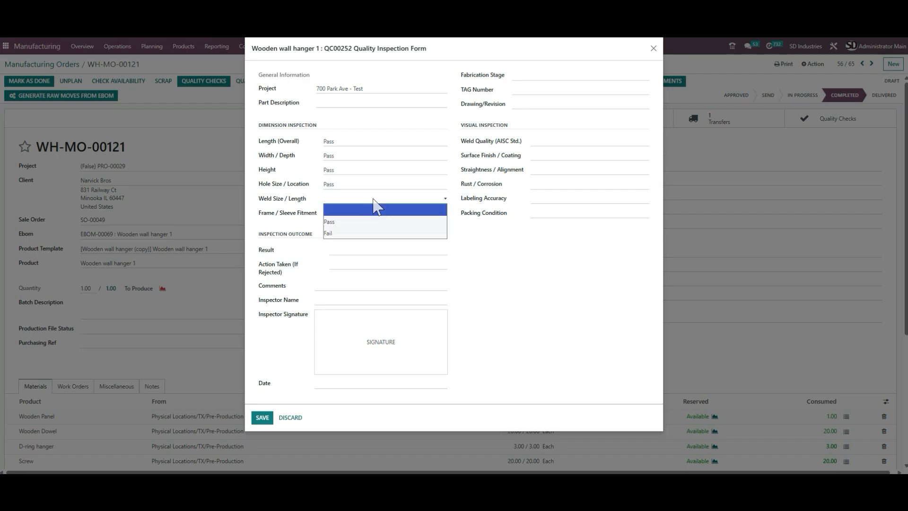
pyautogui.click(371, 221)
pyautogui.click(377, 213)
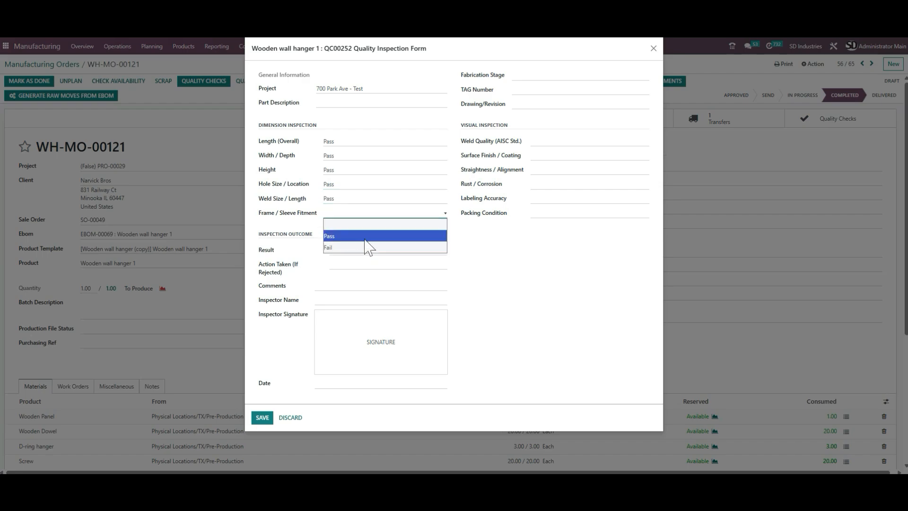
pyautogui.click(369, 236)
# Step: Set all six visual inspection items, from Weld Quality (AISC Std.) through Packing Condition, to Pass
pyautogui.click(579, 142)
pyautogui.click(568, 166)
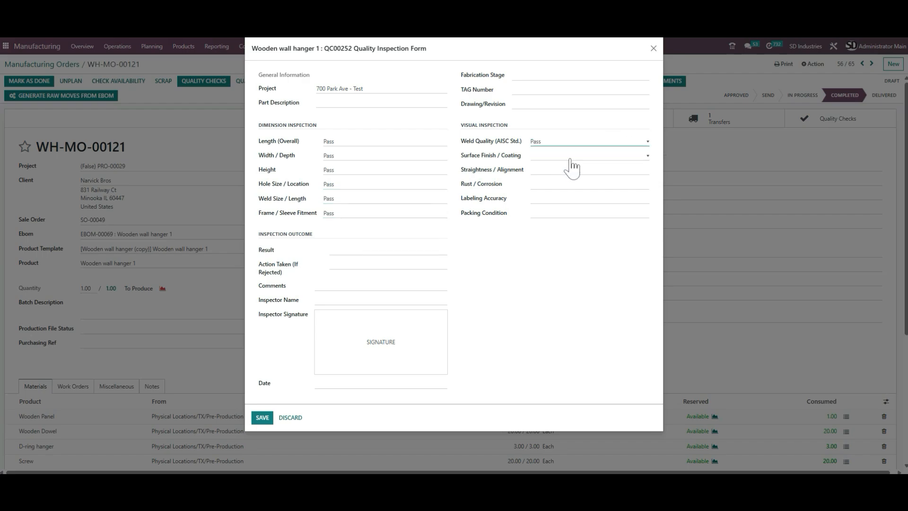
pyautogui.click(570, 157)
pyautogui.click(565, 178)
pyautogui.click(565, 170)
pyautogui.click(566, 192)
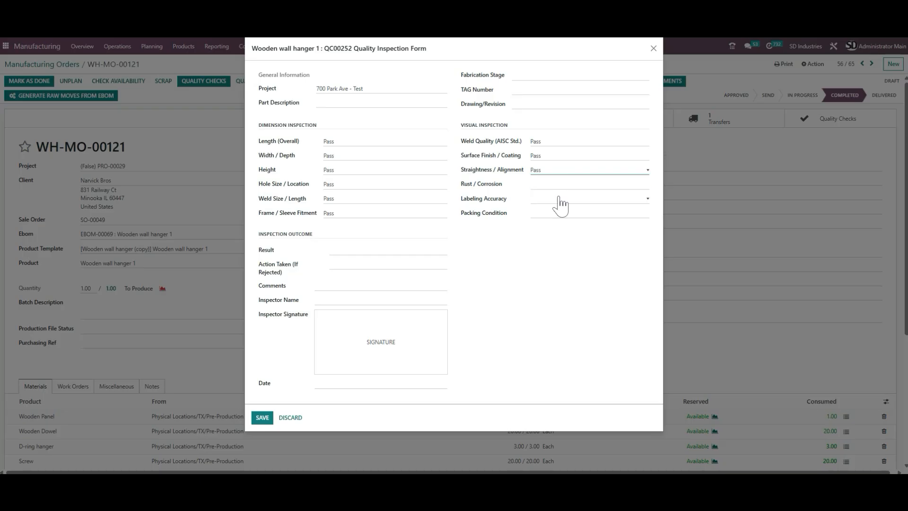
pyautogui.click(561, 185)
pyautogui.click(563, 206)
pyautogui.click(562, 200)
pyautogui.click(563, 222)
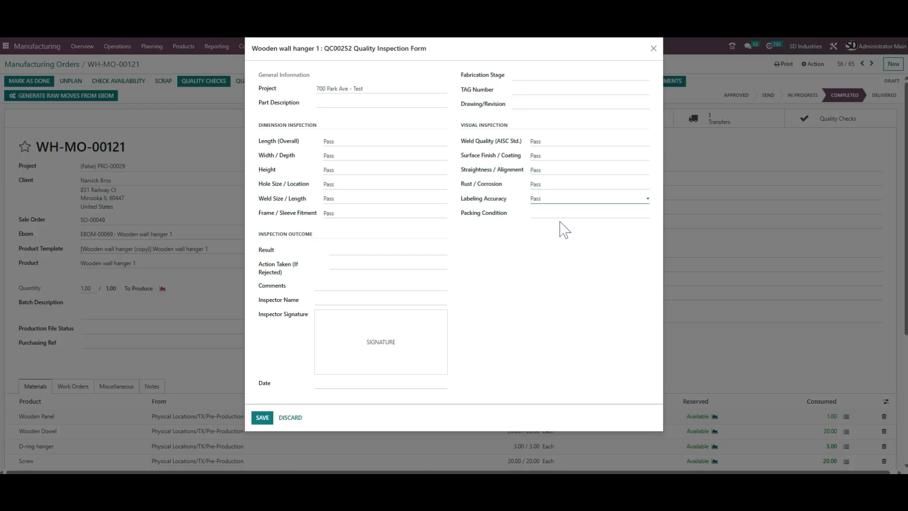
pyautogui.click(567, 214)
pyautogui.click(570, 235)
# Step: Set the inspection result to Accepted and look over the rejection action options, the comments and the inspector name field
pyautogui.click(378, 251)
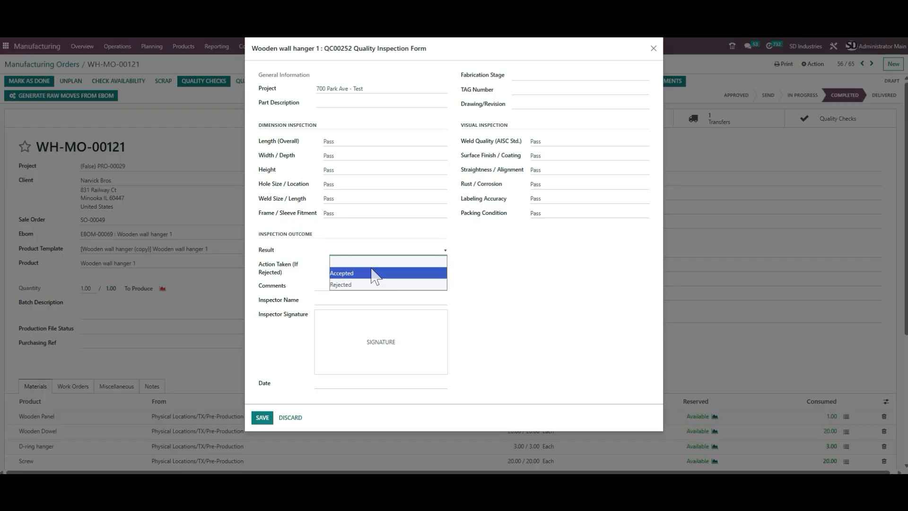
pyautogui.click(374, 273)
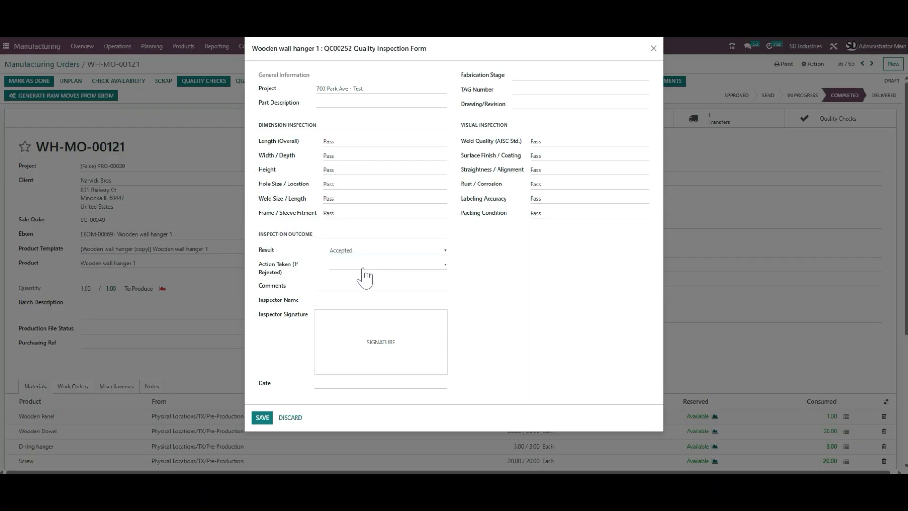
pyautogui.click(354, 265)
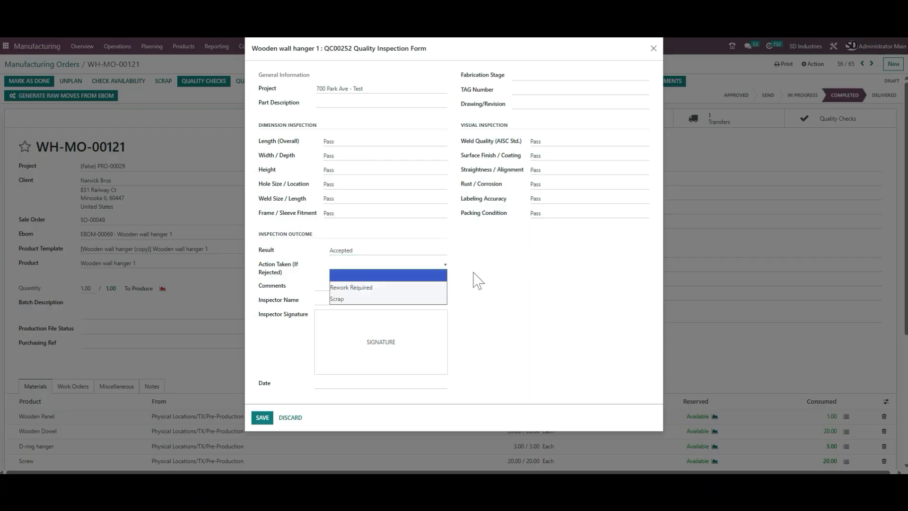
pyautogui.press('Down')
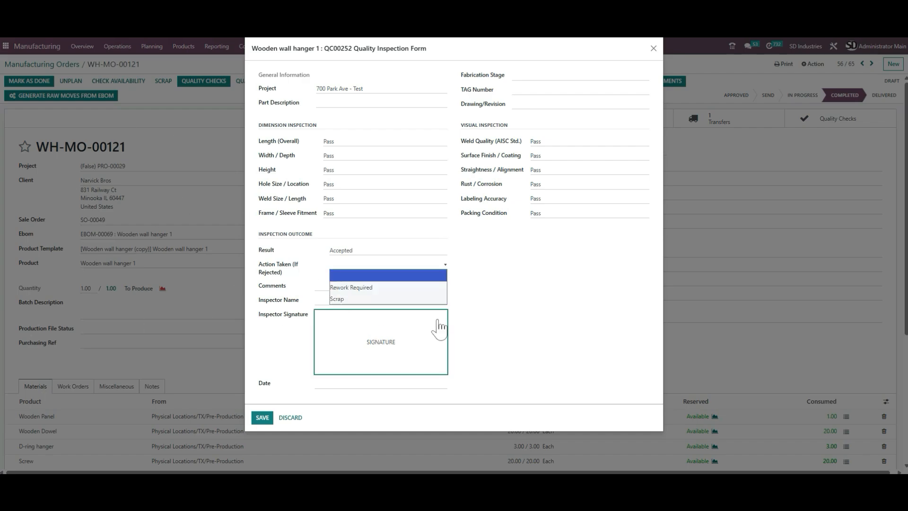
pyautogui.click(525, 256)
pyautogui.click(337, 286)
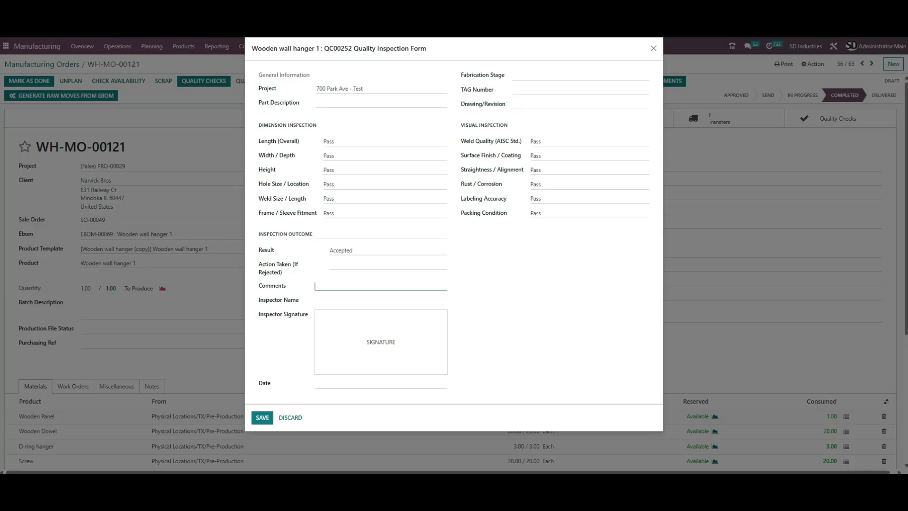
pyautogui.click(338, 301)
# Step: Sign the inspection form with a freehand inspector signature and date it 07/26/2025
pyautogui.click(369, 355)
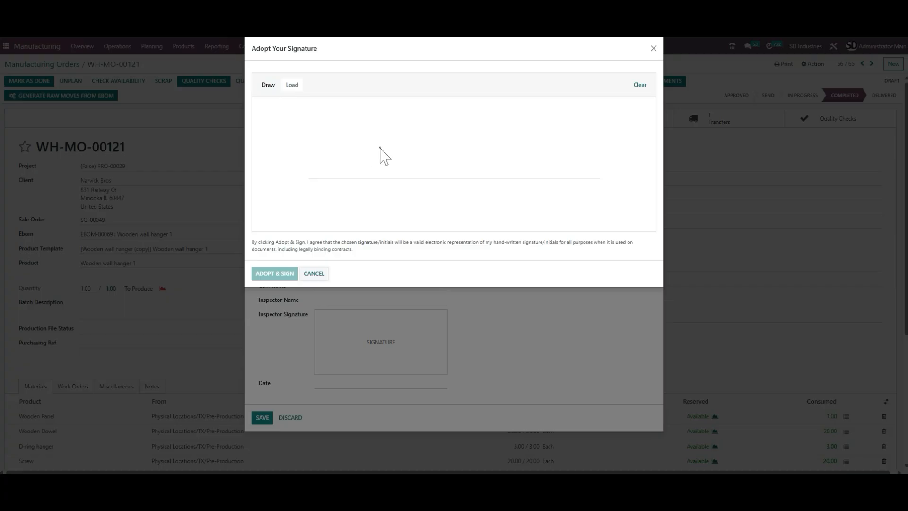
pyautogui.moveTo(380, 148)
pyautogui.mouseDown()
pyautogui.moveTo(407, 118)
pyautogui.moveTo(486, 119)
pyautogui.mouseUp()
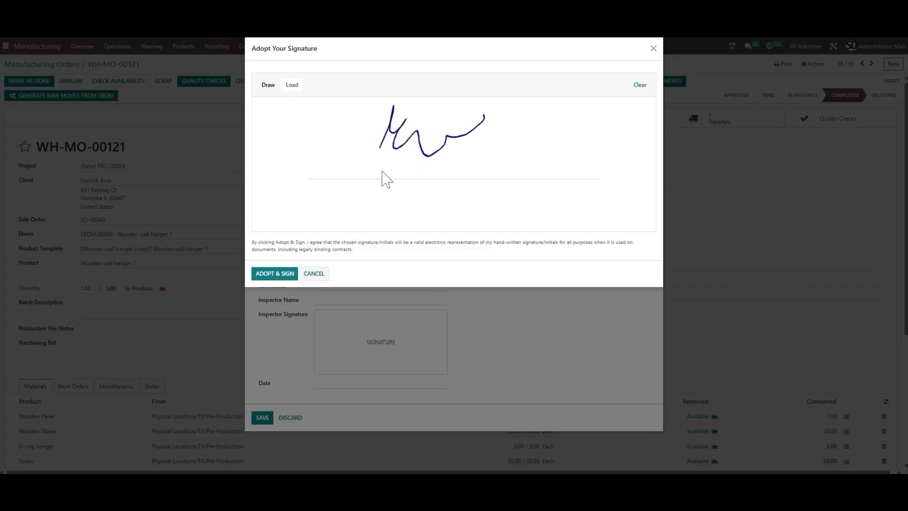
pyautogui.click(268, 275)
pyautogui.click(331, 365)
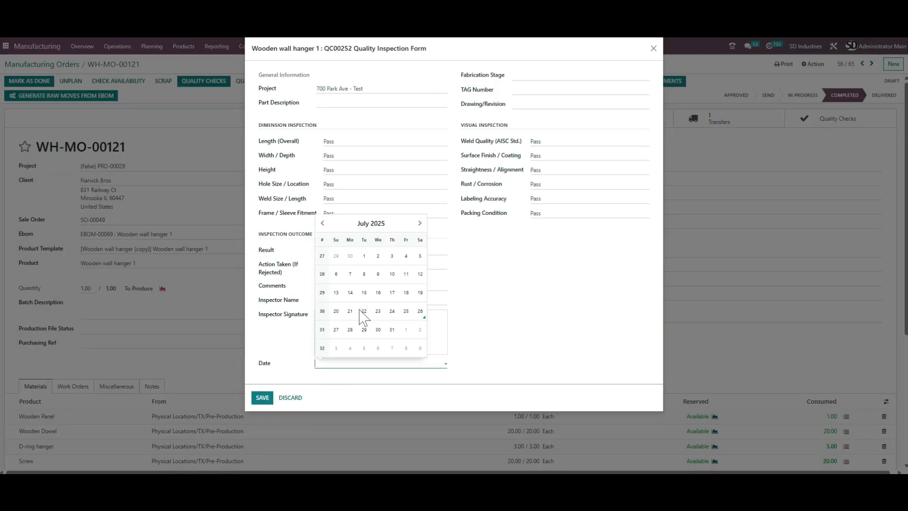
pyautogui.click(420, 312)
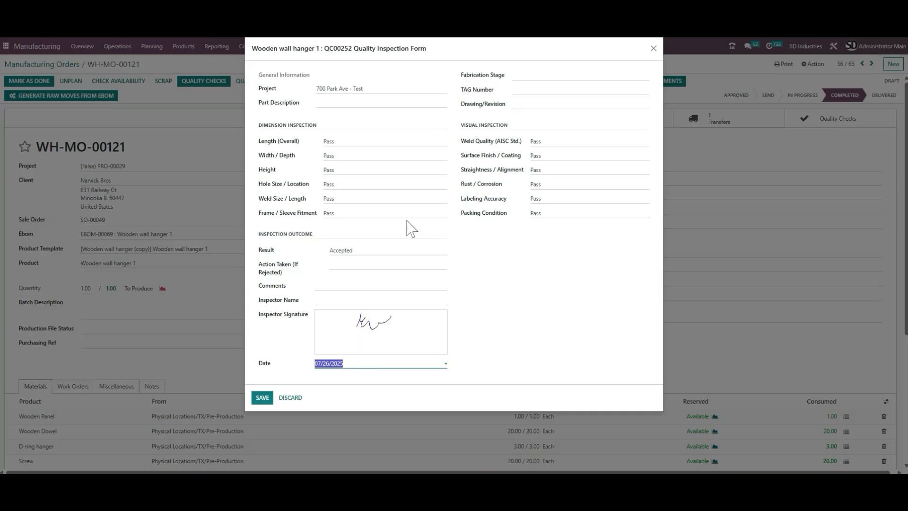
# Step: Save the filled-in quality inspection worksheet and mark the manufacturing order as done
pyautogui.click(262, 399)
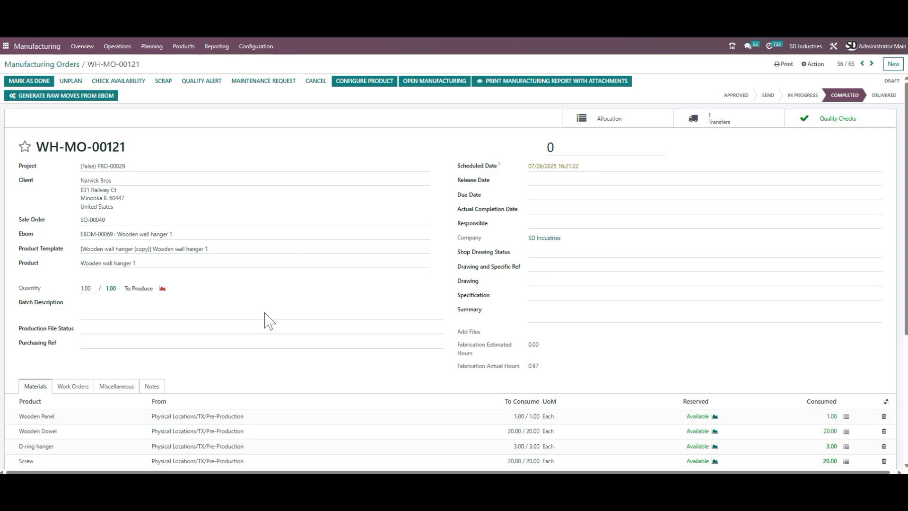
pyautogui.click(42, 84)
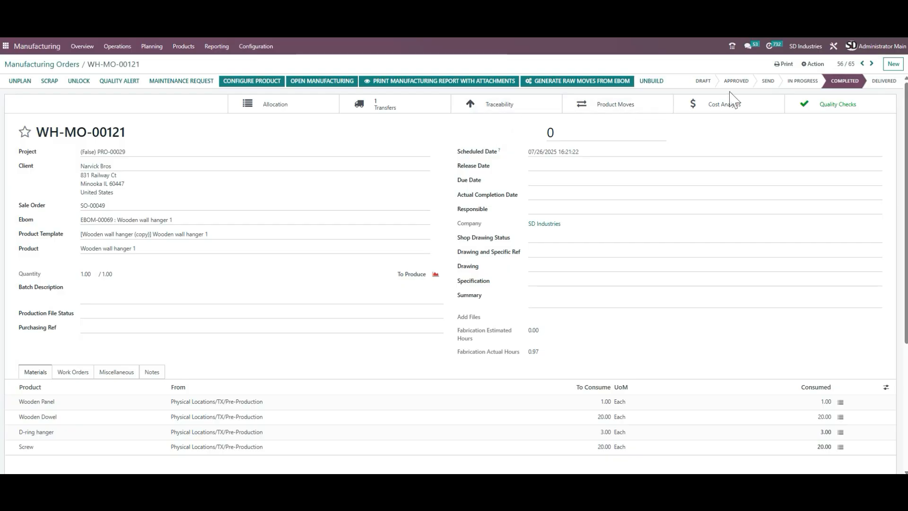
# Step: Examine the order's traceability report with its component lines expanded and return to the order
pyautogui.click(501, 111)
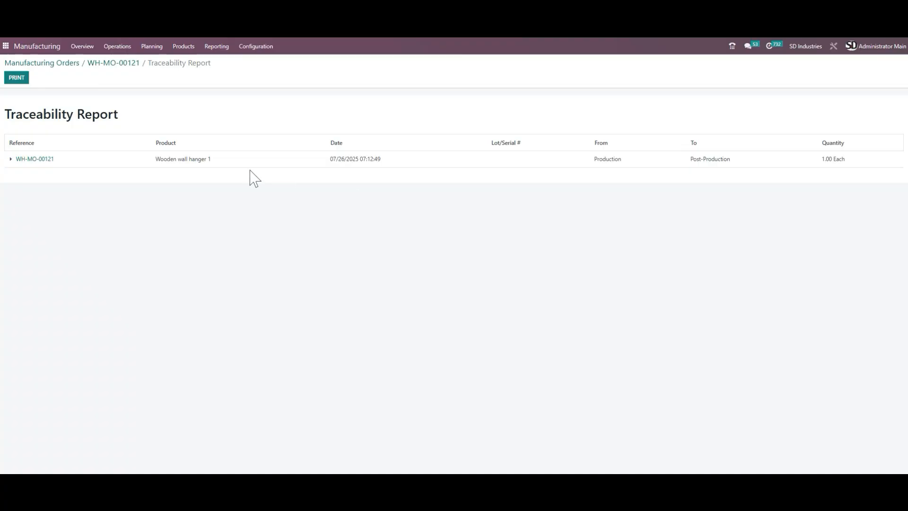
pyautogui.click(10, 159)
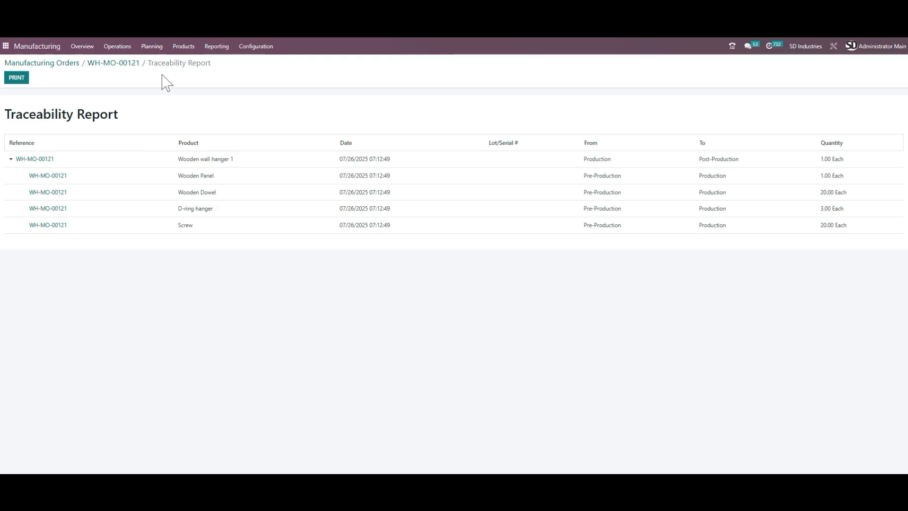
pyautogui.click(128, 64)
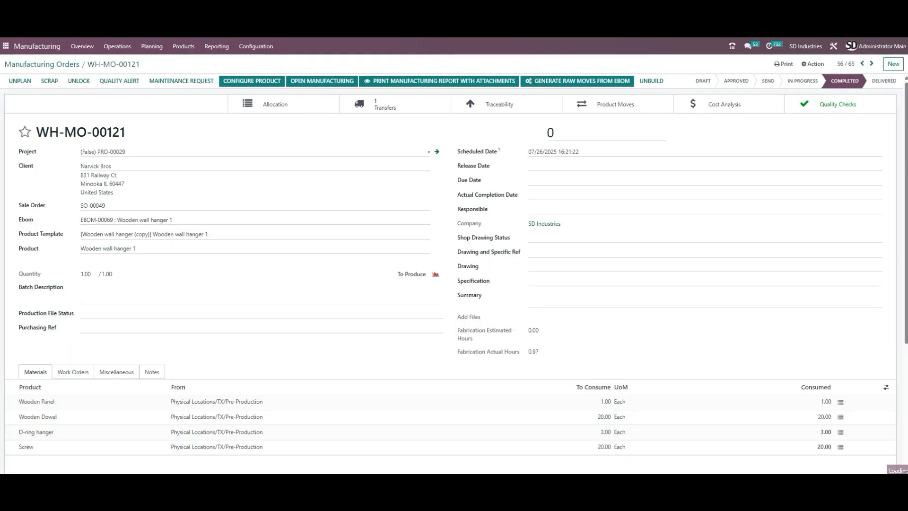
# Step: Review the order's product moves and its cost analysis, including the Wooden Panel component's cost, and return to the order
pyautogui.click(627, 114)
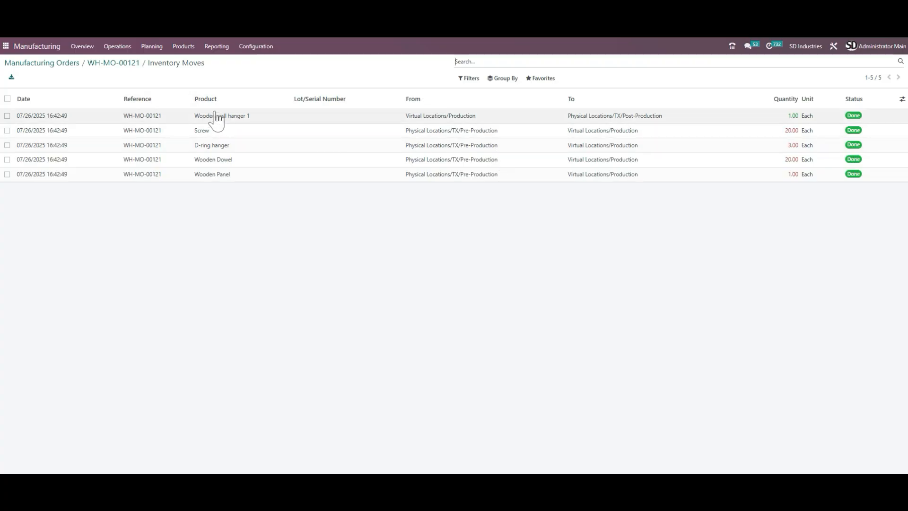
pyautogui.click(137, 63)
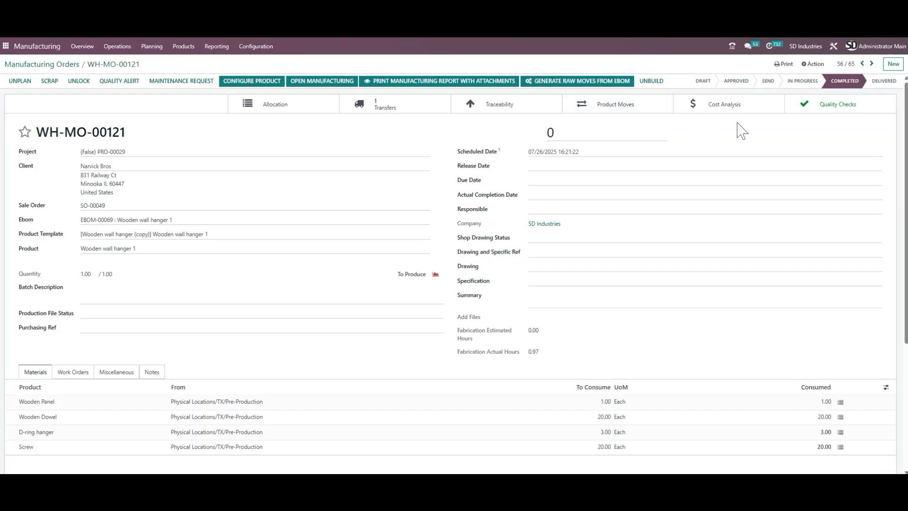
pyautogui.click(738, 109)
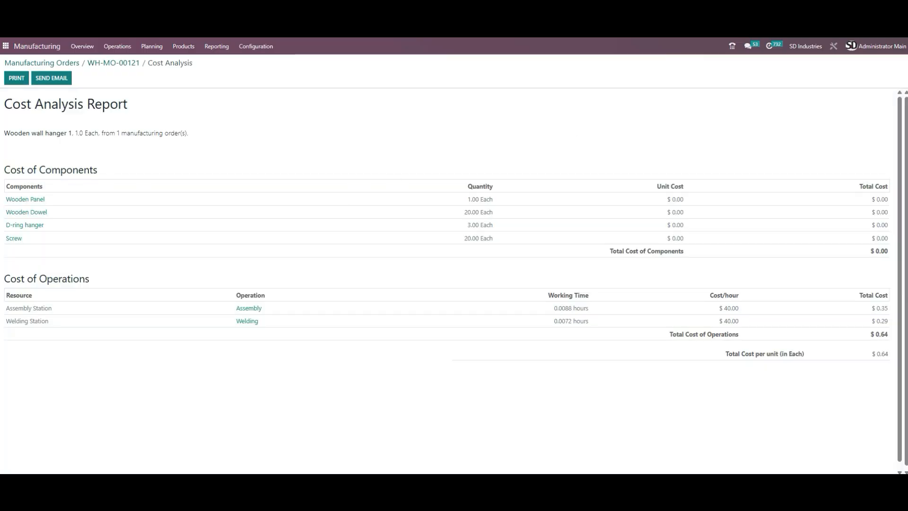
pyautogui.click(35, 203)
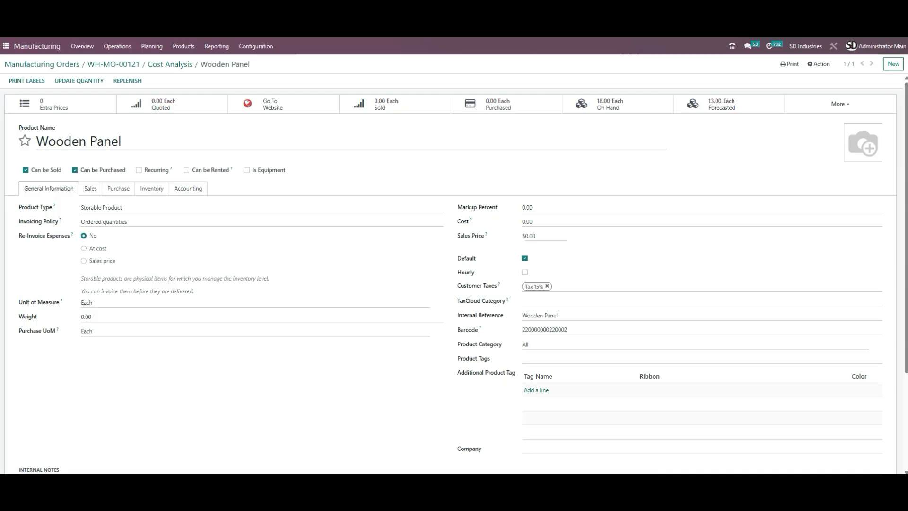
pyautogui.moveTo(535, 222); pyautogui.dragTo(521, 221)
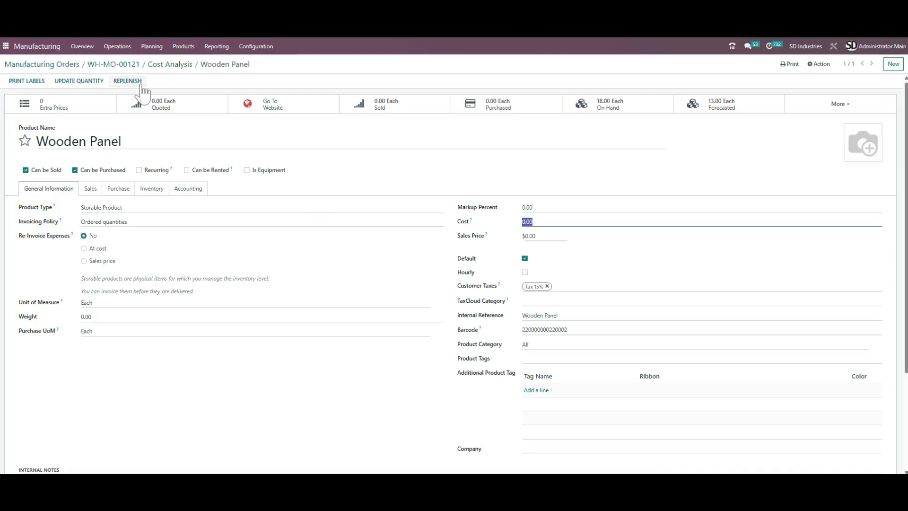
pyautogui.click(175, 64)
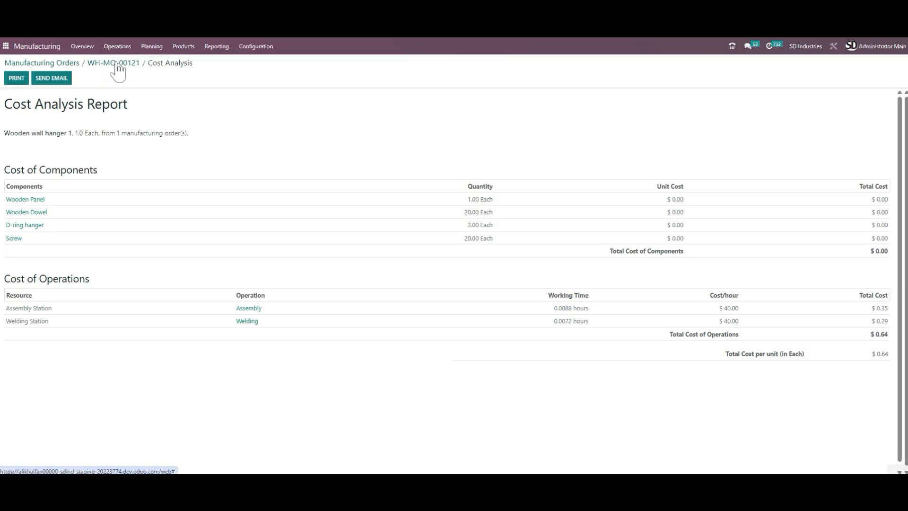
pyautogui.click(61, 81)
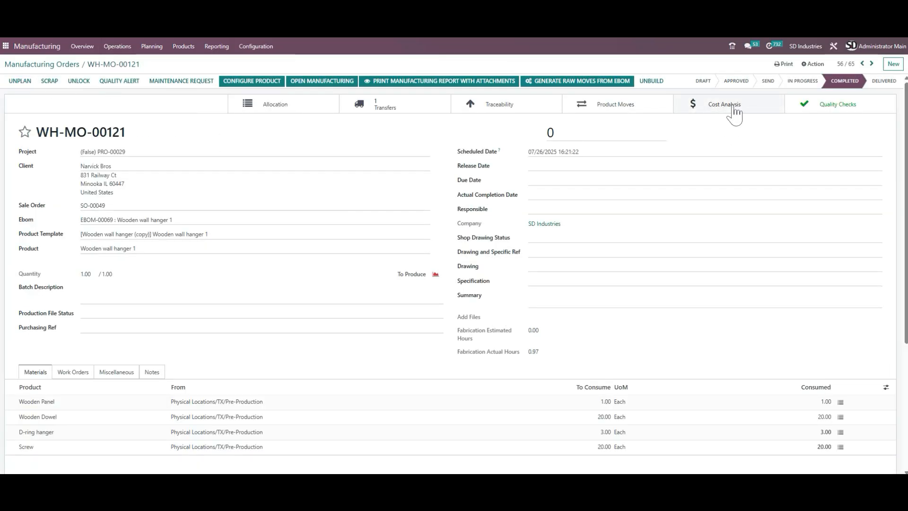
# Step: Examine the order's transfer for storing the finished product and return to the manufacturing order
pyautogui.click(421, 119)
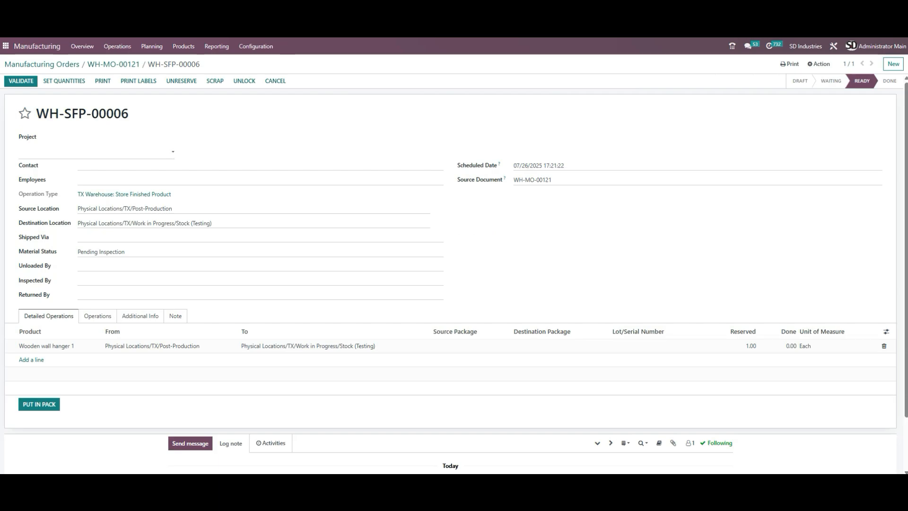
pyautogui.click(118, 65)
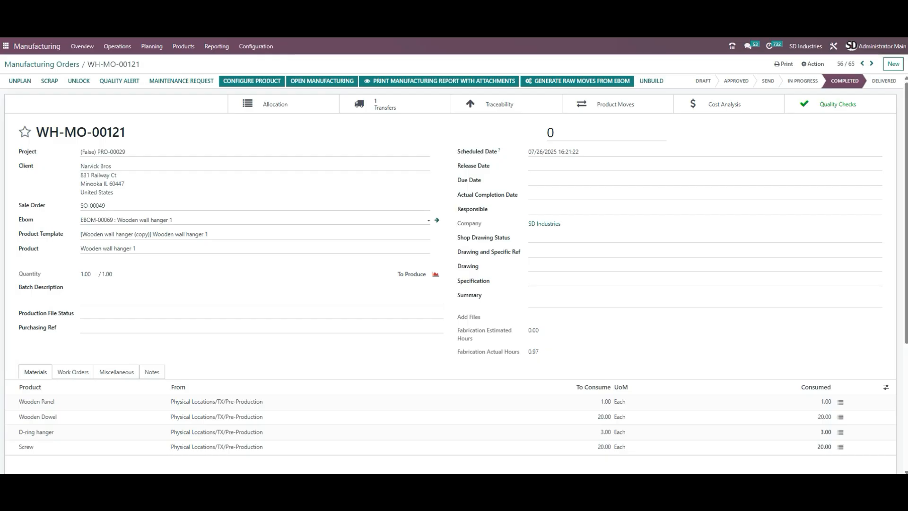
pyautogui.click(401, 113)
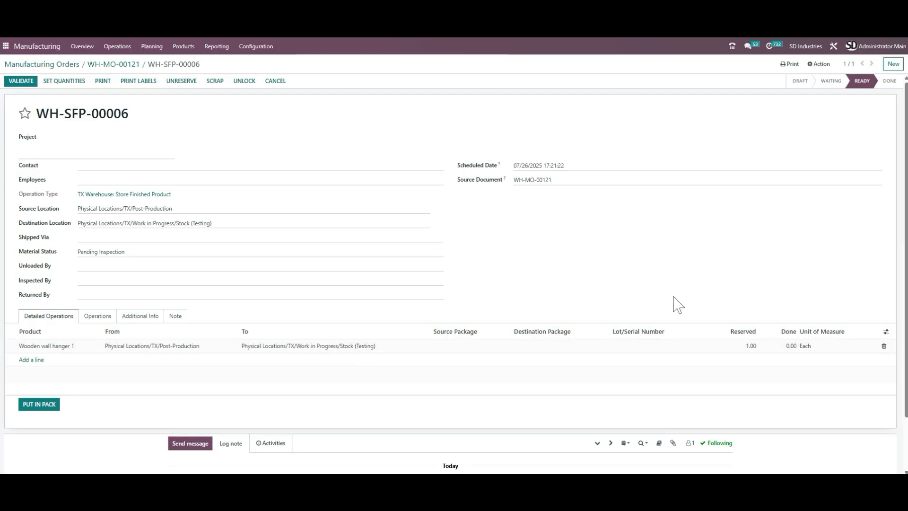
pyautogui.click(108, 66)
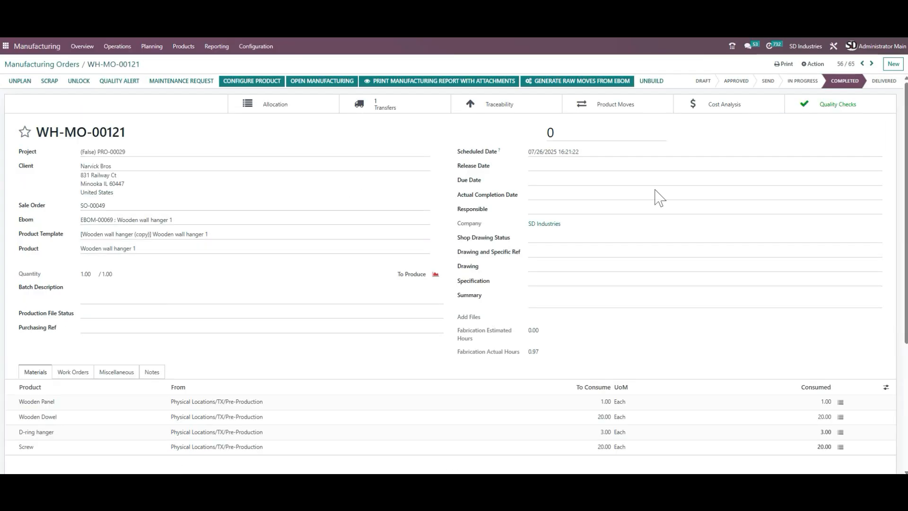
pyautogui.scroll(-4, 616, 178)
pyautogui.scroll(4, 616, 179)
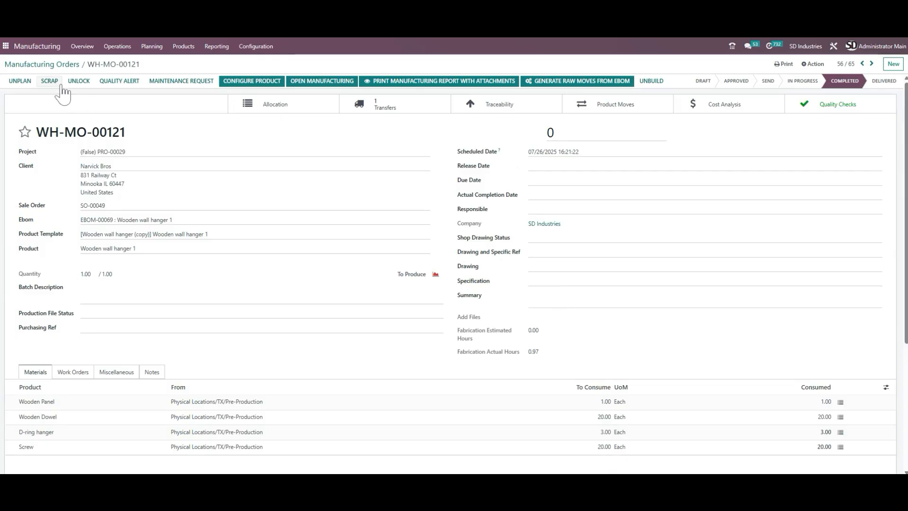
# Step: From the work centers overview, inspect the Sanding Station's work orders, open the first Sanding Pipes one, and return to the overview
pyautogui.click(72, 65)
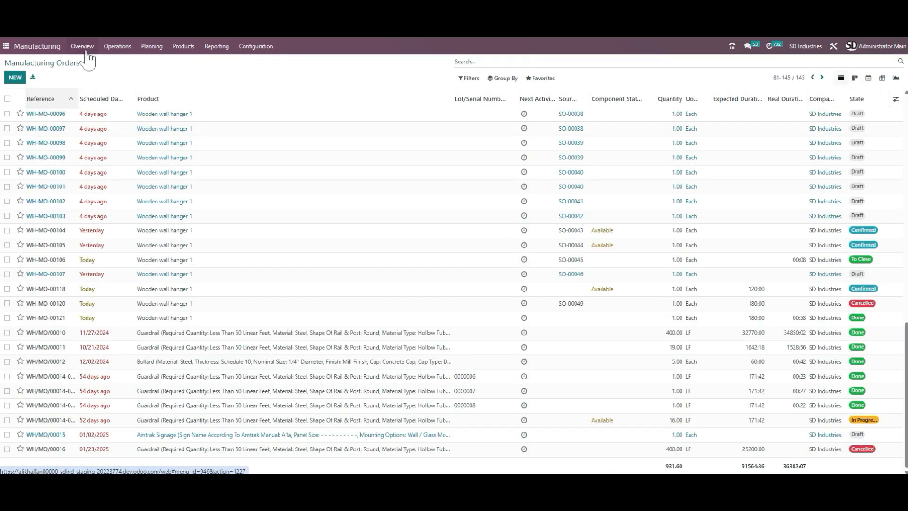
pyautogui.click(87, 53)
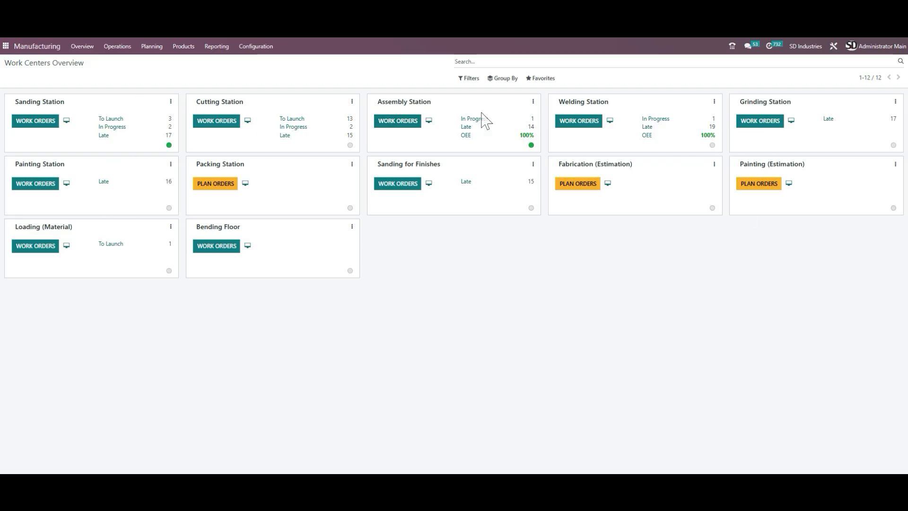
pyautogui.click(38, 122)
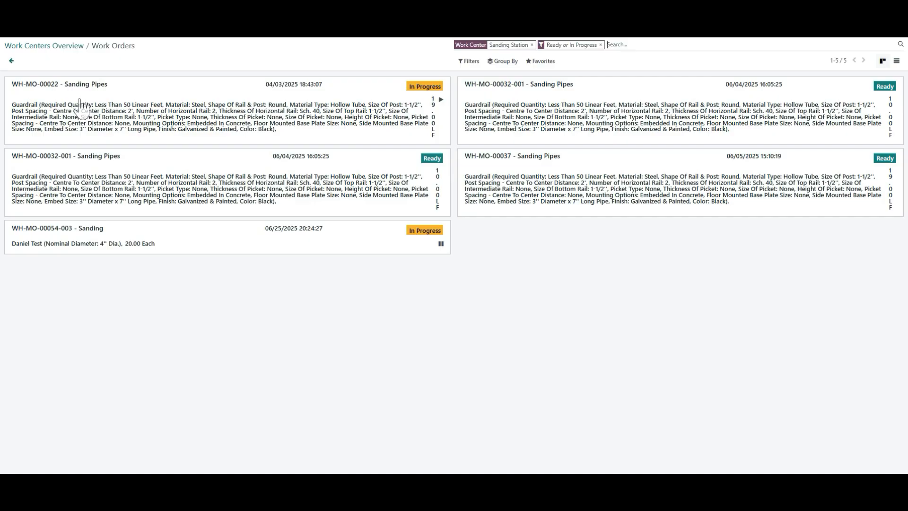
pyautogui.click(135, 97)
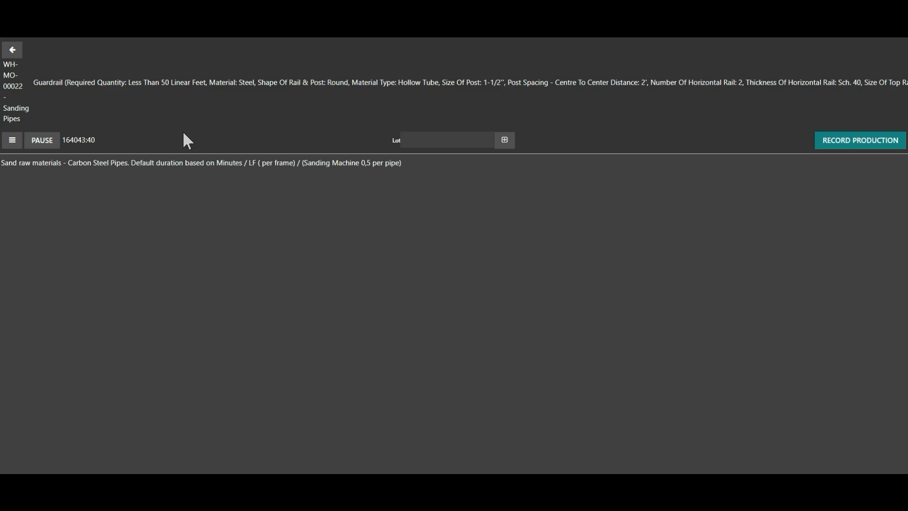
pyautogui.click(6, 46)
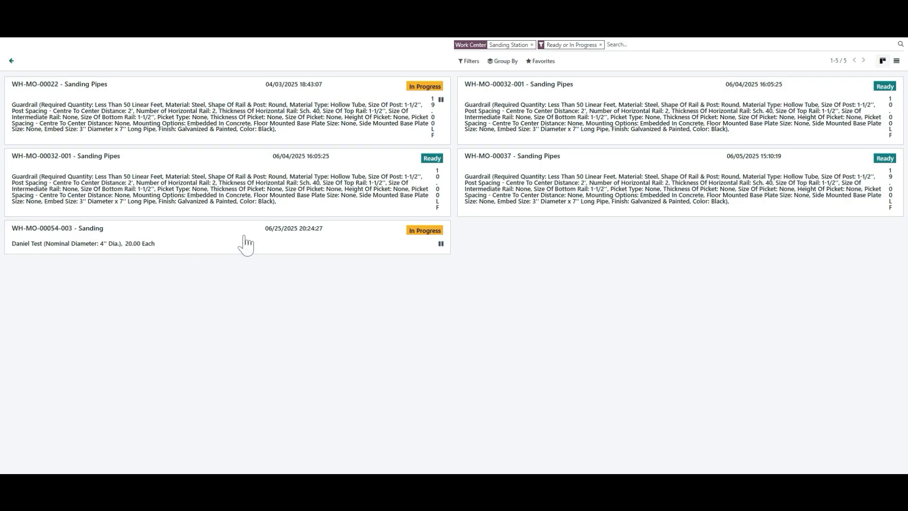
pyautogui.click(11, 62)
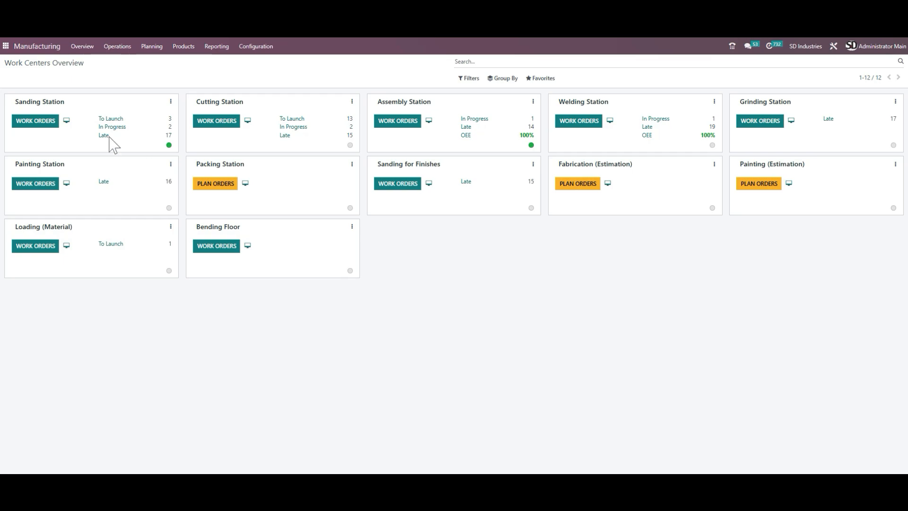
# Step: Look through the manufacturing orders list with the To Do filter, and again with that filter removed
pyautogui.click(114, 51)
pyautogui.click(144, 76)
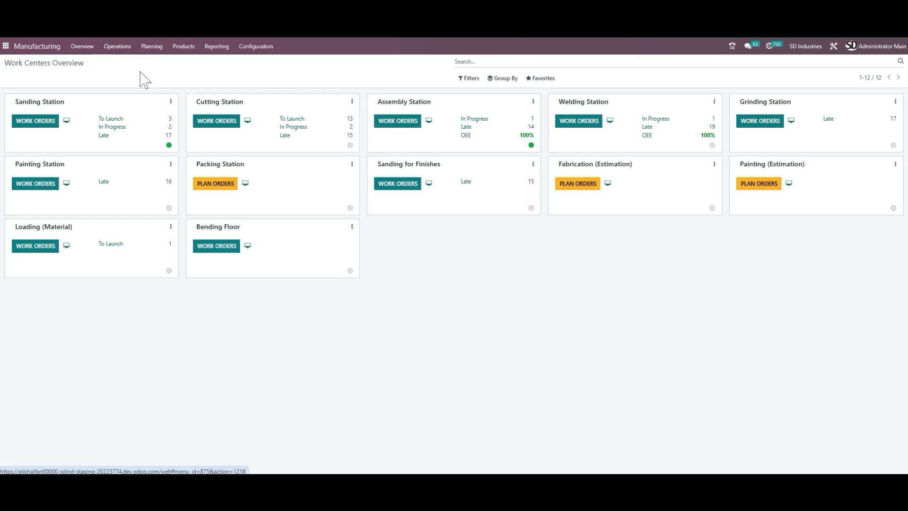
pyautogui.click(120, 49)
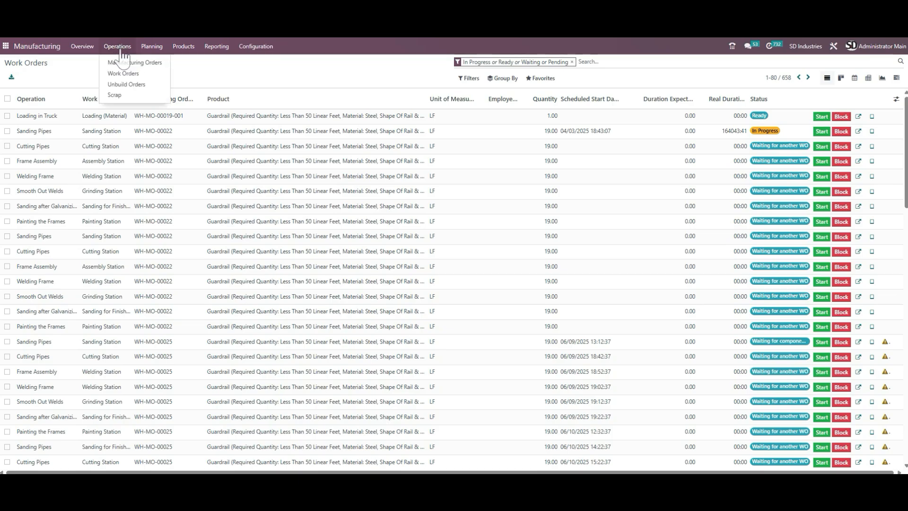
pyautogui.click(124, 62)
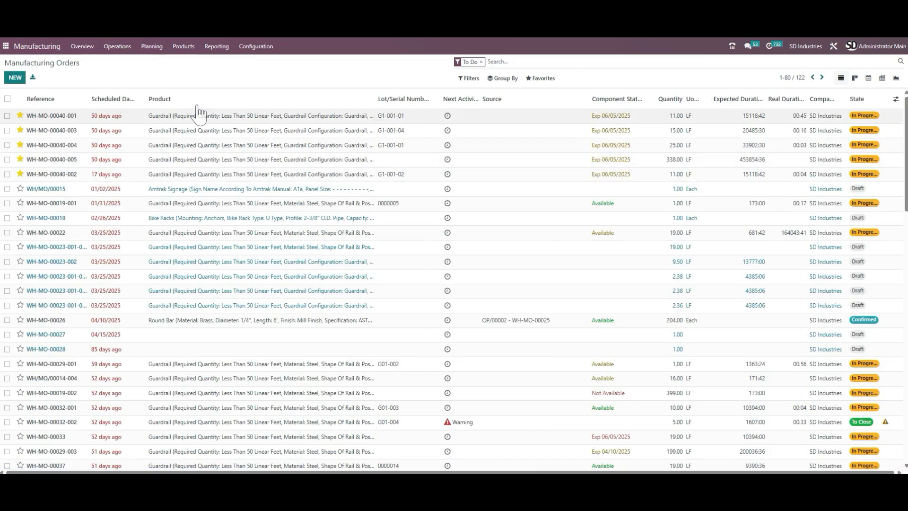
pyautogui.scroll(-15, 356, 178)
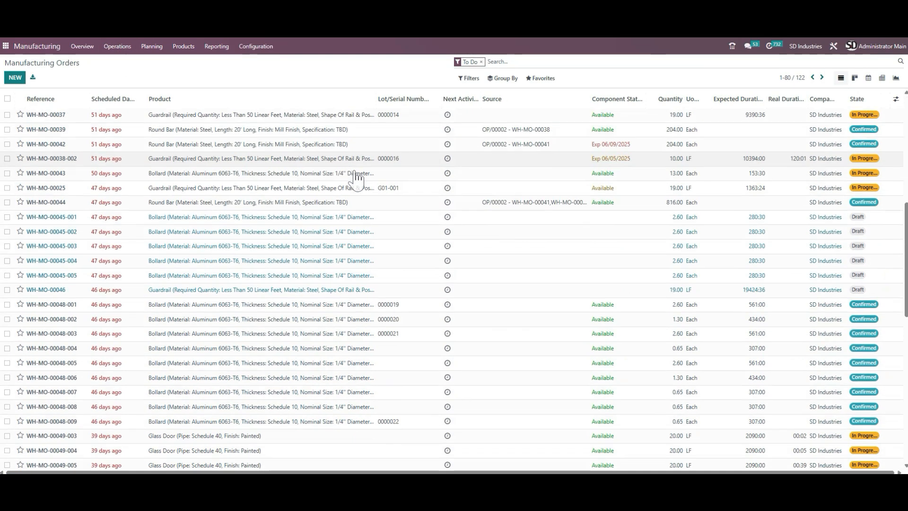
pyautogui.scroll(15, 356, 178)
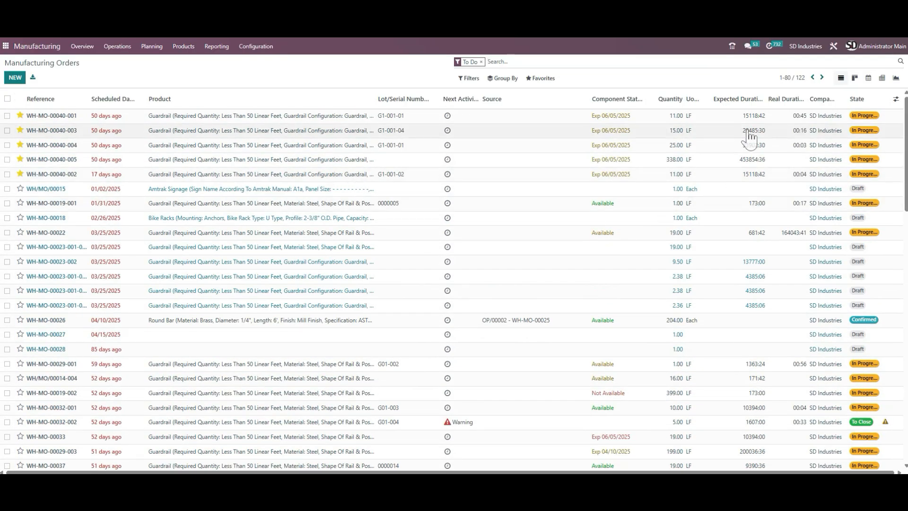
pyautogui.scroll(-1, 547, 247)
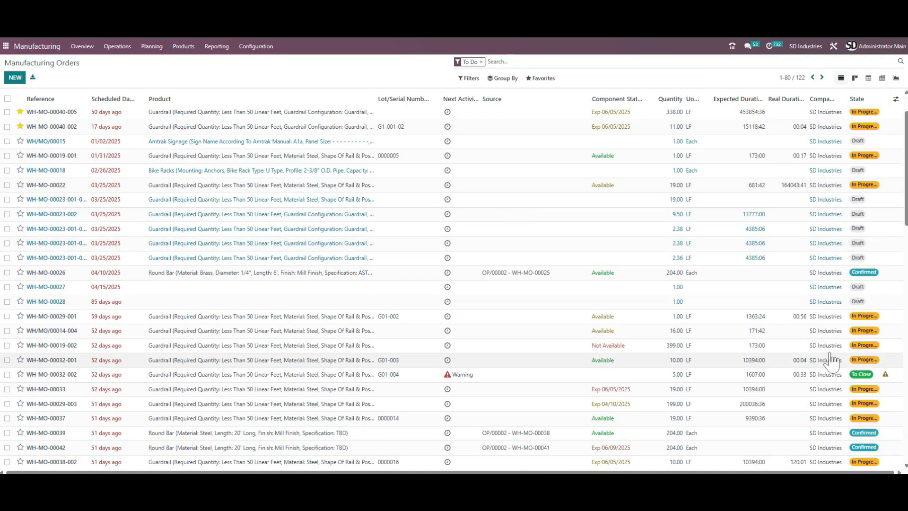
pyautogui.scroll(-3, 776, 290)
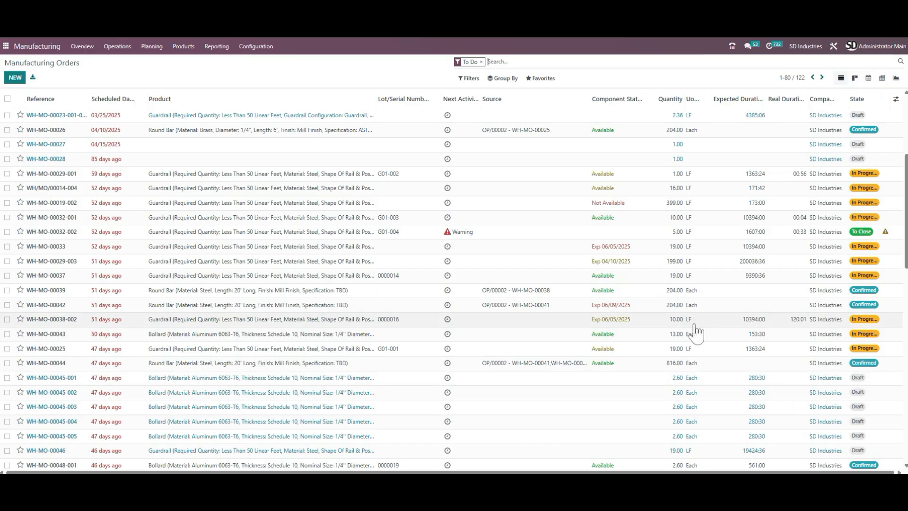
pyautogui.scroll(4, 615, 308)
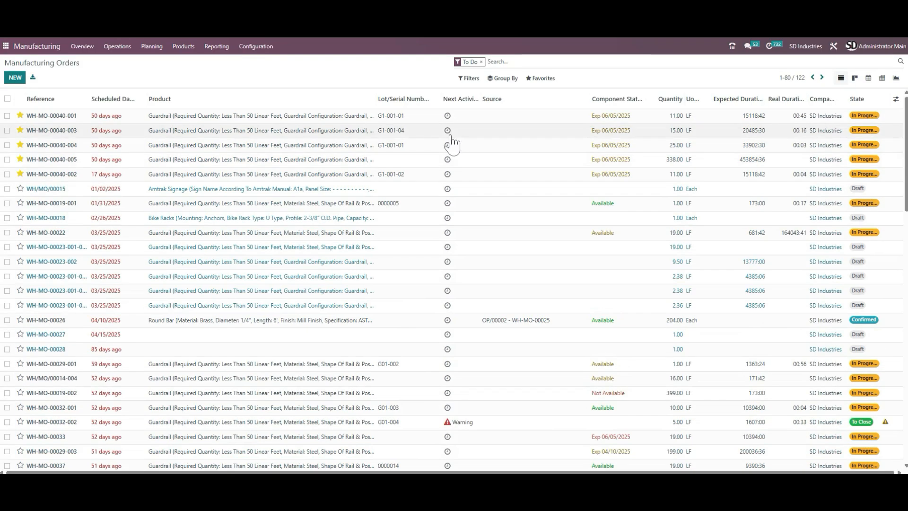
pyautogui.click(481, 62)
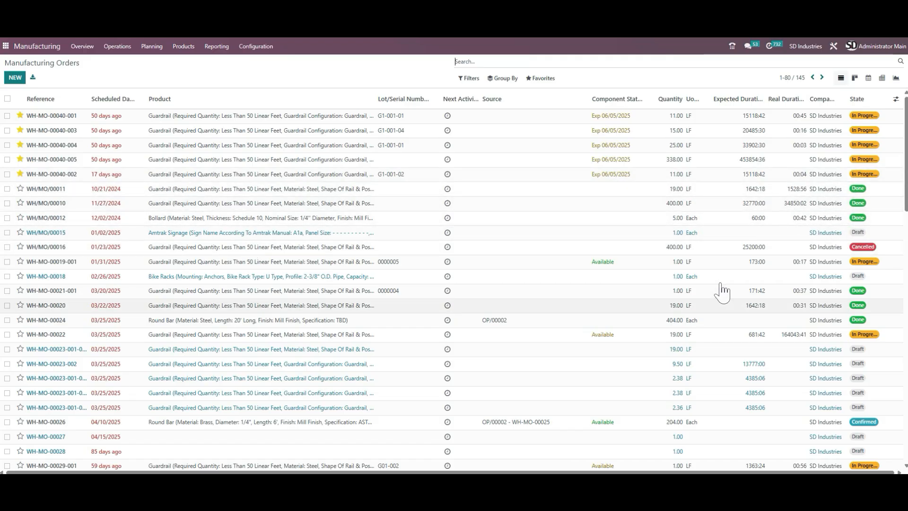
pyautogui.scroll(-8, 722, 293)
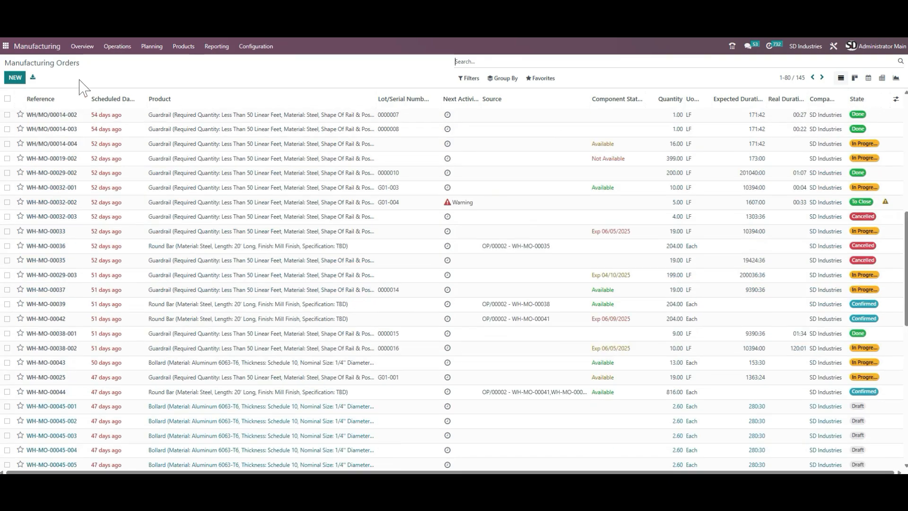
# Step: Open the list of all work orders and look over their operations, work centers and statuses
pyautogui.click(118, 47)
pyautogui.click(126, 74)
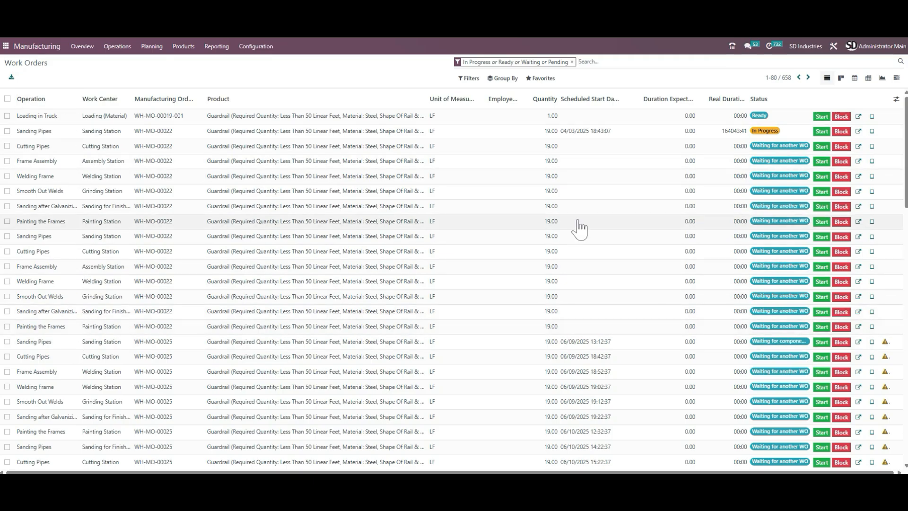
pyautogui.scroll(-1, 577, 228)
pyautogui.scroll(-10, 577, 228)
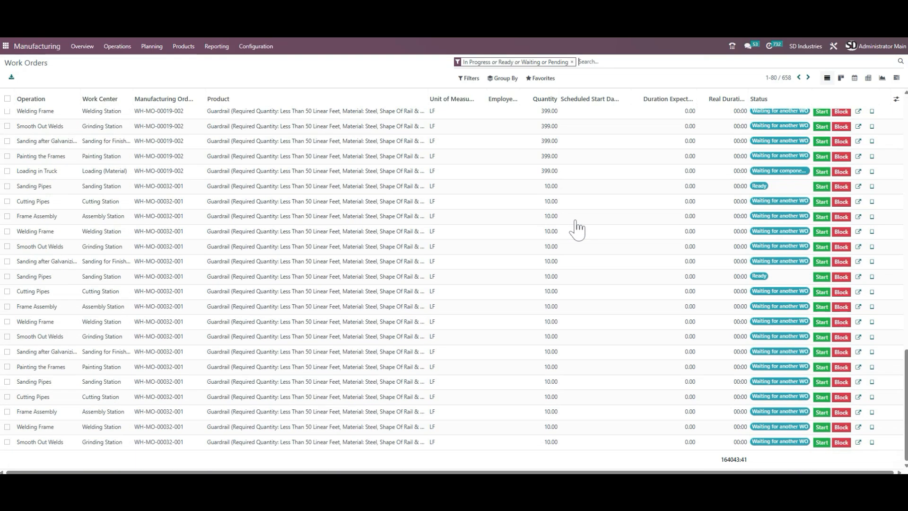
pyautogui.scroll(15, 577, 228)
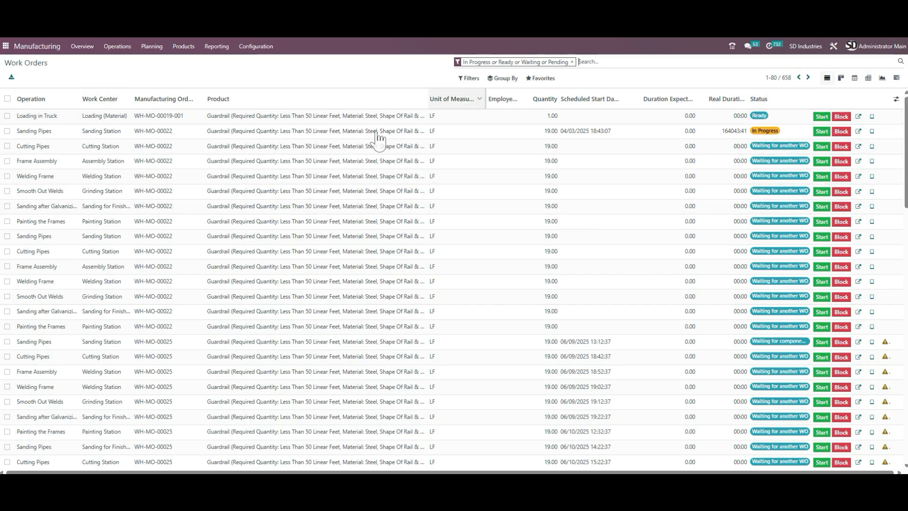
# Step: Group the work orders by Manufacturing Order and expand the first group to look through its operations
pyautogui.click(503, 78)
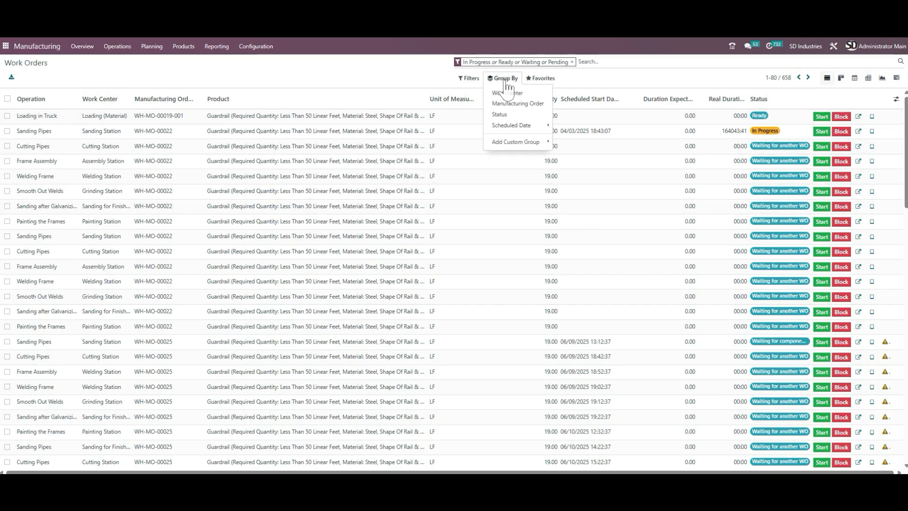
pyautogui.click(537, 106)
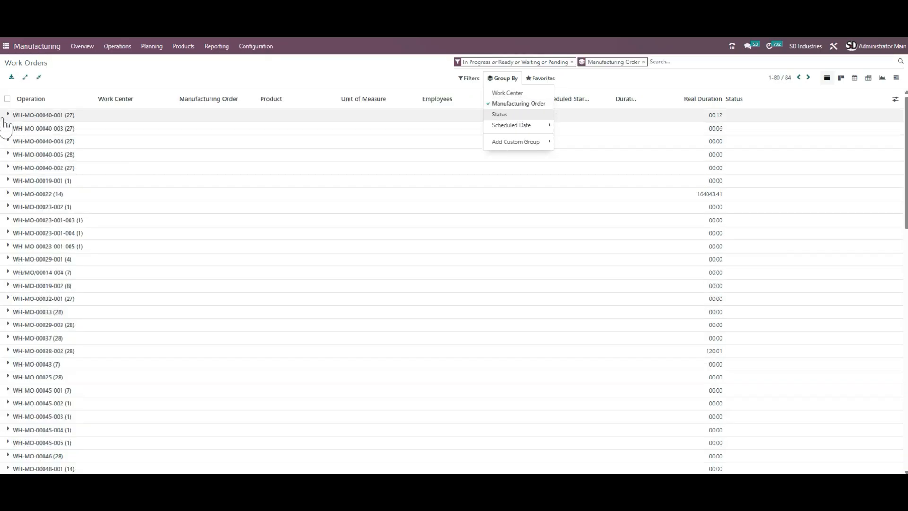
pyautogui.click(9, 116)
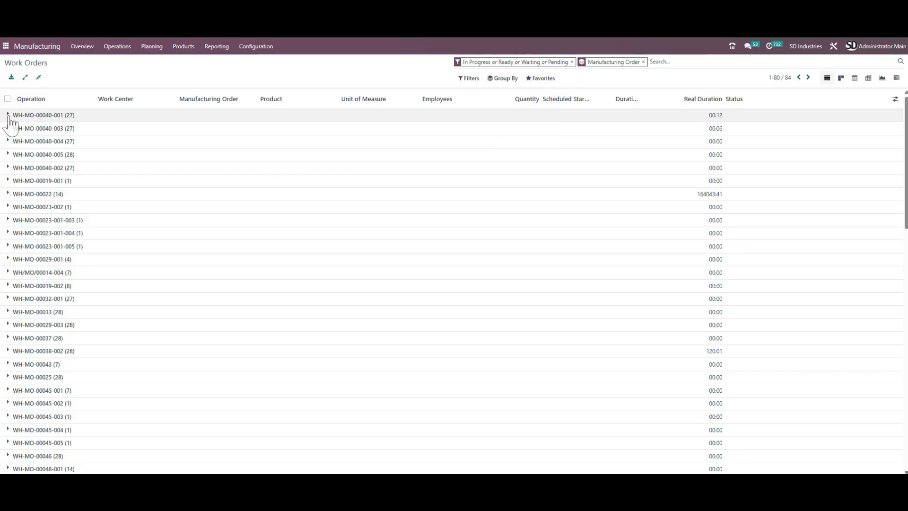
pyautogui.scroll(-1, 114, 253)
pyautogui.scroll(-5, 114, 253)
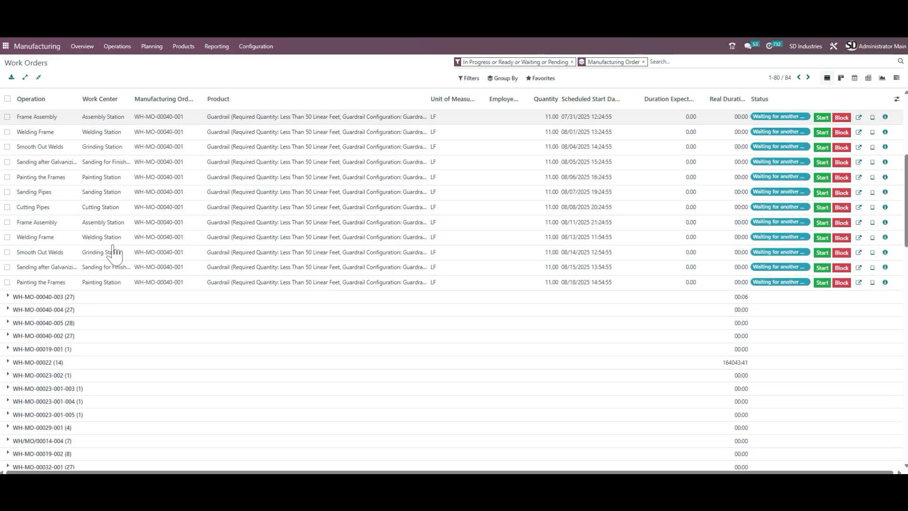
# Step: Review the first manufacturing order group from its latest operations back to its initial Cutting Pipes work order
pyautogui.scroll(5, 116, 254)
pyautogui.scroll(-1, 74, 198)
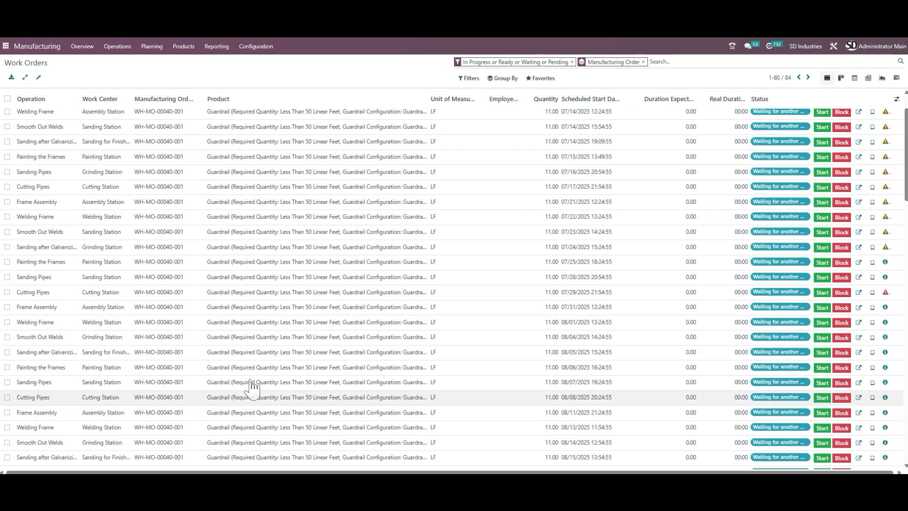
pyautogui.scroll(1, 531, 261)
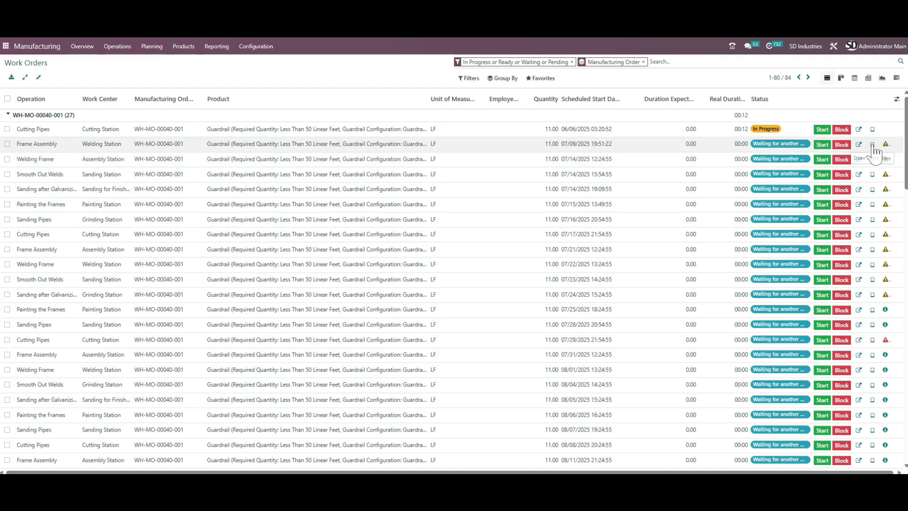
# Step: Look over the list of unbuild orders and the list of scrap orders
pyautogui.click(117, 49)
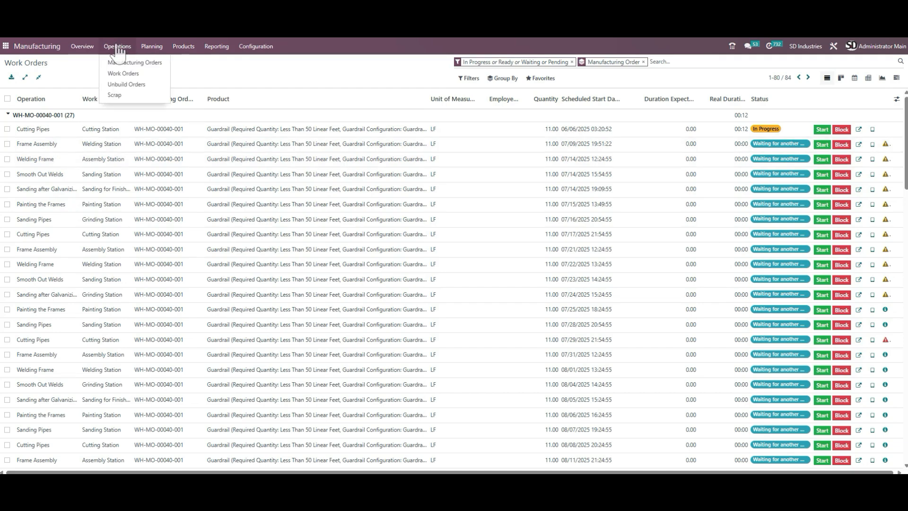
pyautogui.click(149, 86)
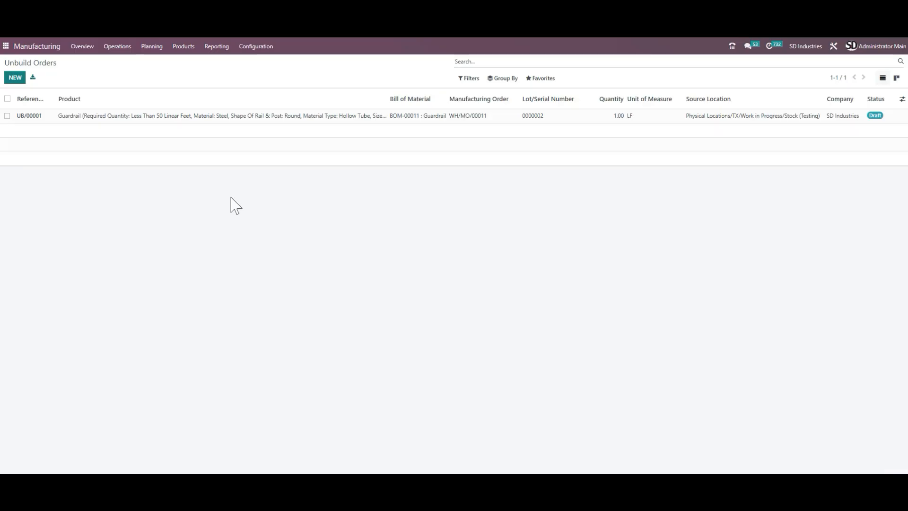
pyautogui.click(113, 51)
pyautogui.click(143, 95)
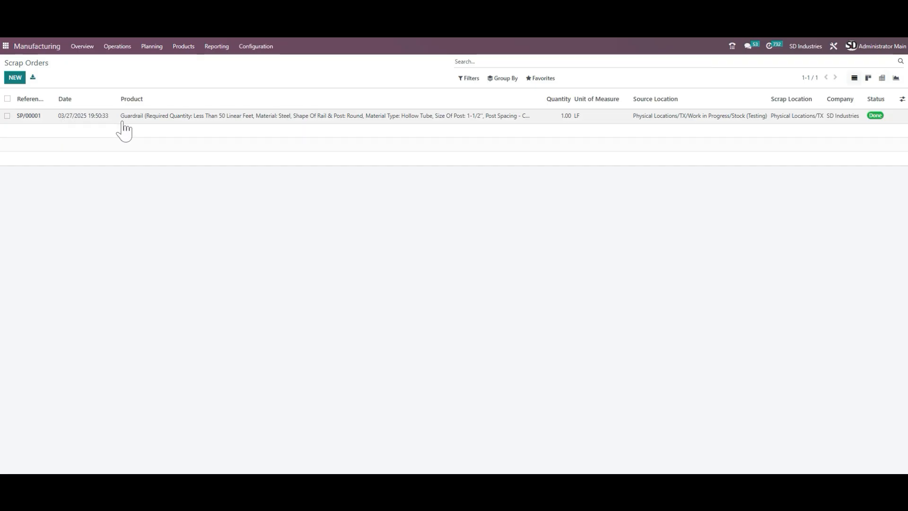
# Step: Open the work order planning by production and check the schedule details of the Guardrail operations in WH-MO-00037
pyautogui.click(154, 49)
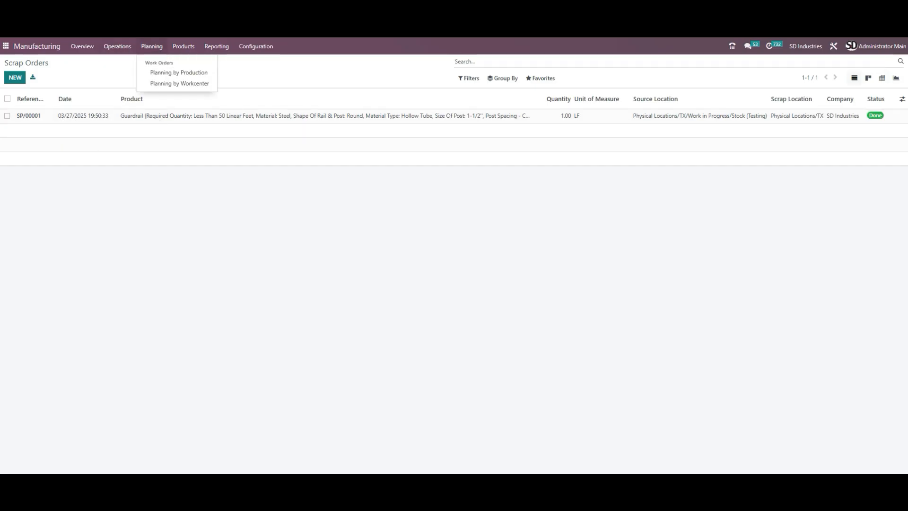
pyautogui.click(187, 84)
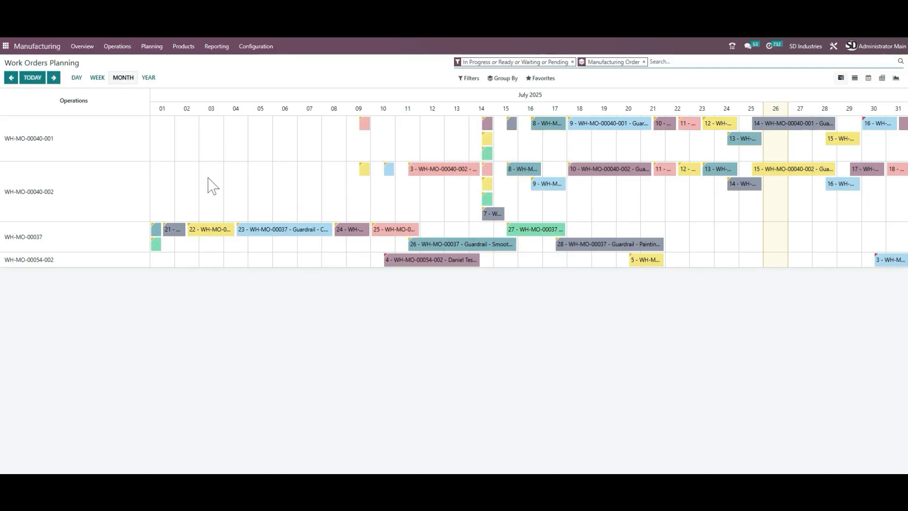
pyautogui.click(152, 46)
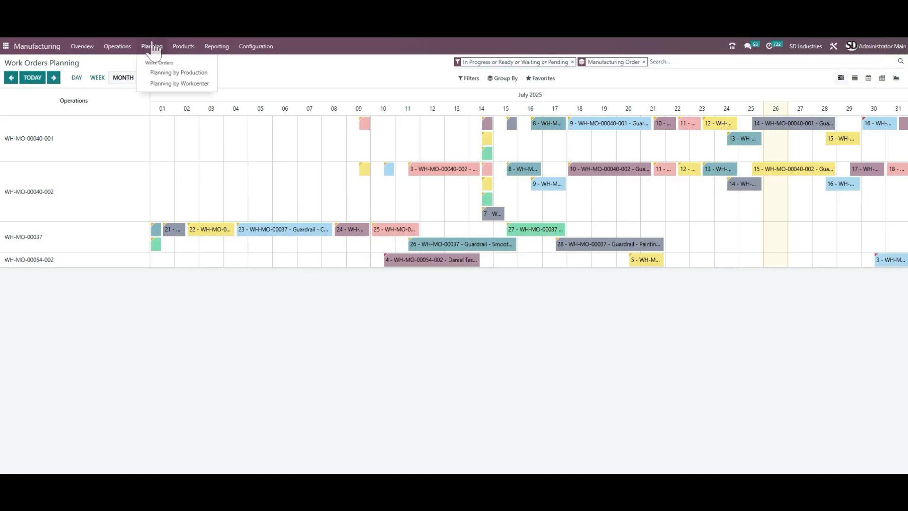
pyautogui.moveTo(300, 234)
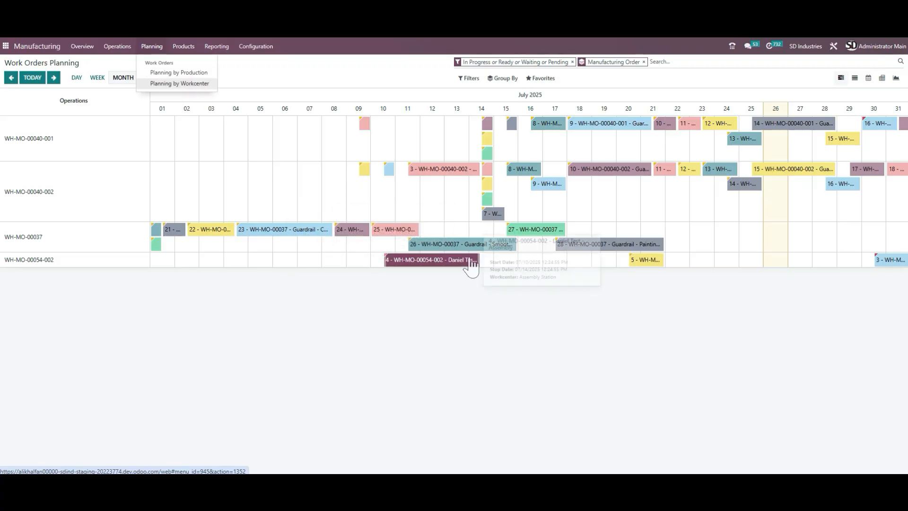
pyautogui.click(191, 76)
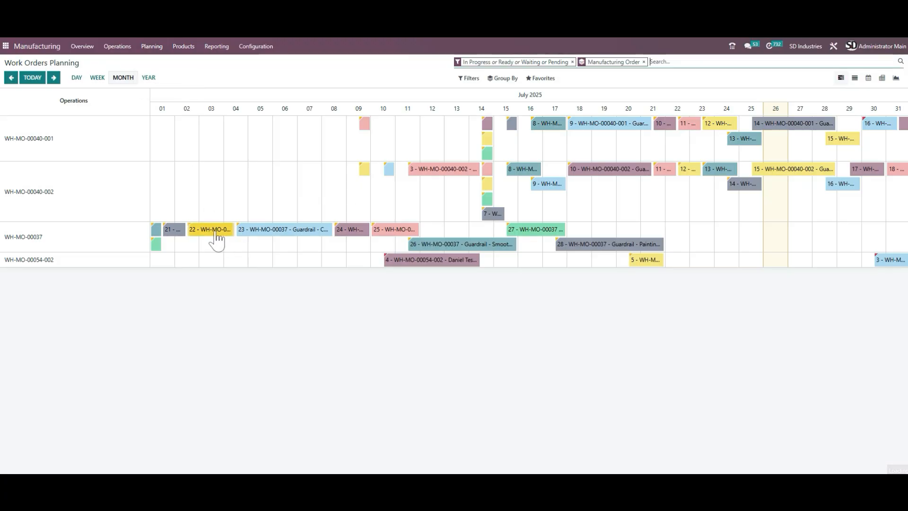
pyautogui.moveTo(217, 236)
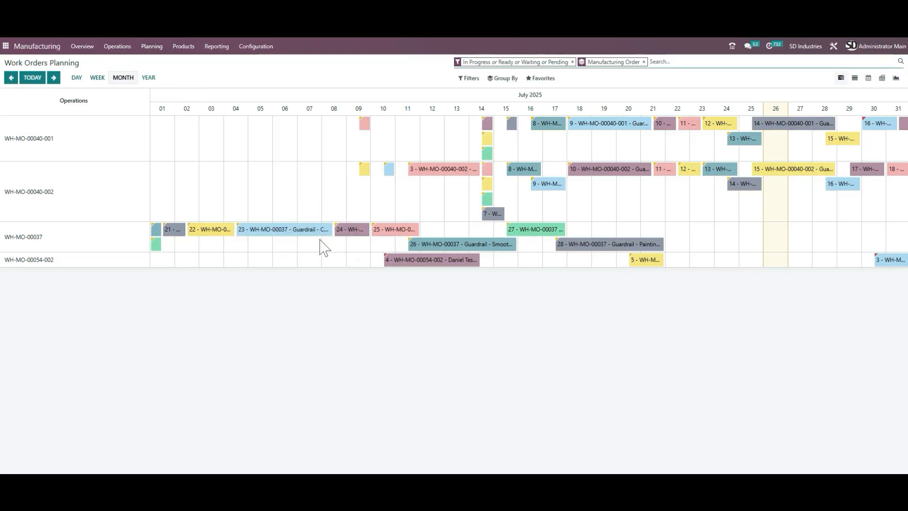
pyautogui.moveTo(360, 243)
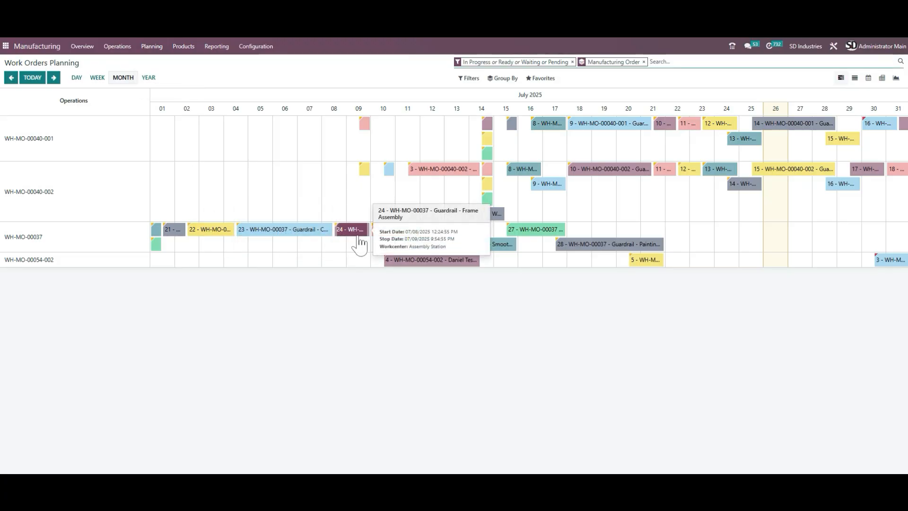
# Step: Open the work order planning by work center, examine its weekly schedule across the stations, and check the available grouping options
pyautogui.click(152, 46)
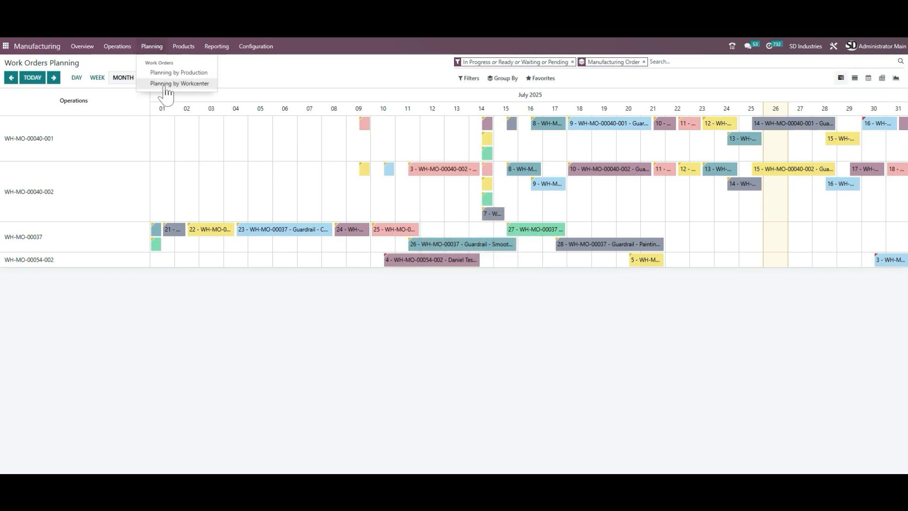
pyautogui.click(180, 84)
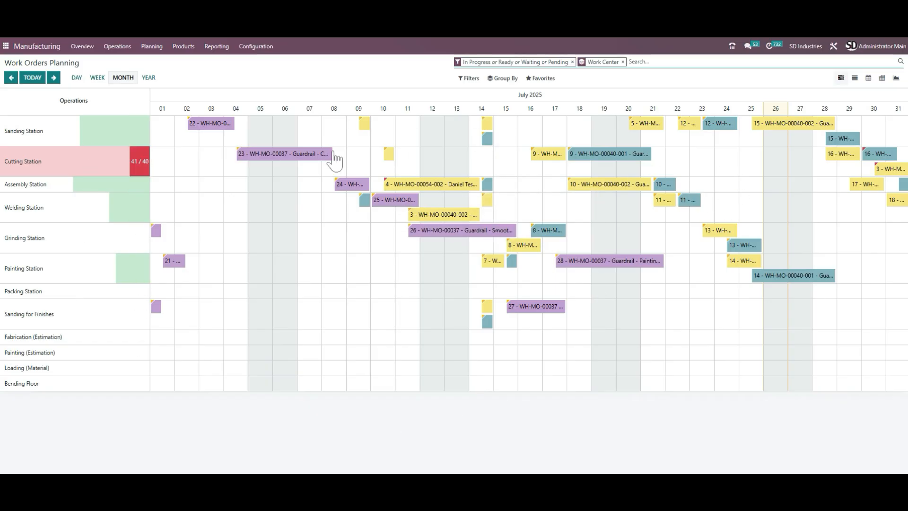
pyautogui.click(90, 82)
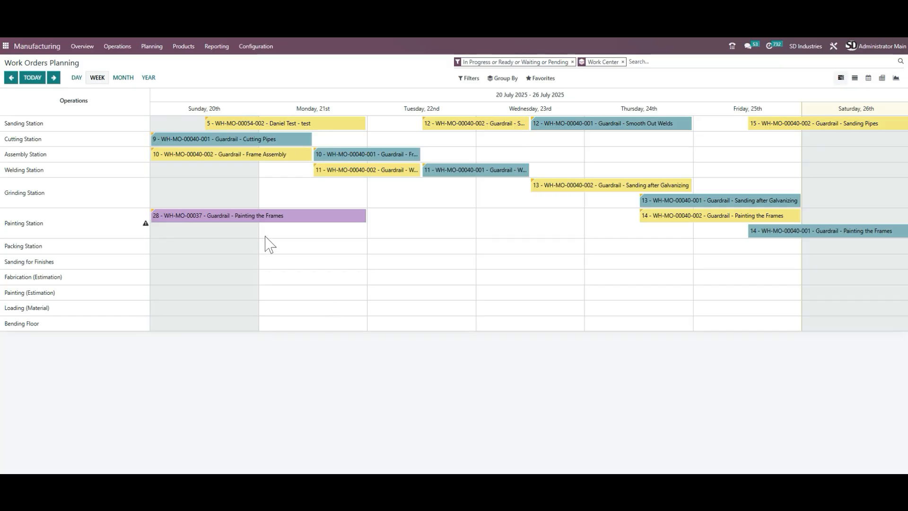
pyautogui.moveTo(234, 231)
pyautogui.moveTo(161, 219)
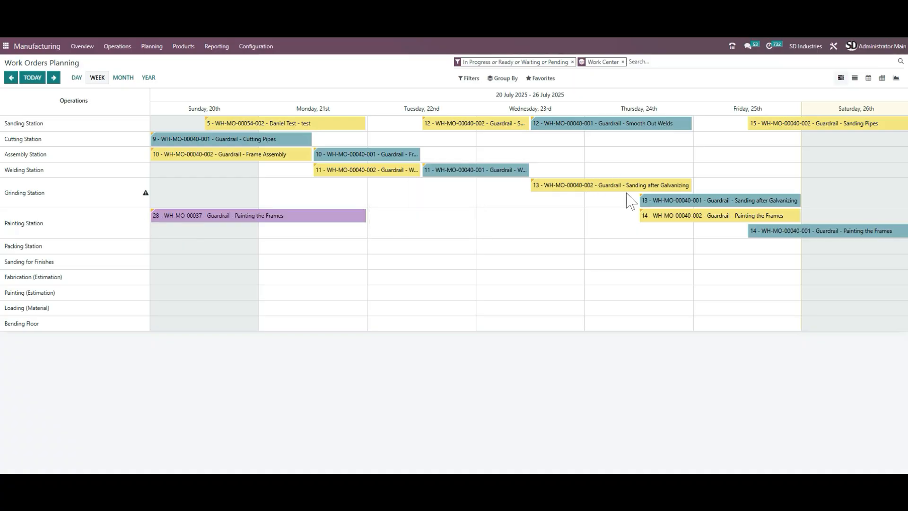
pyautogui.moveTo(632, 194)
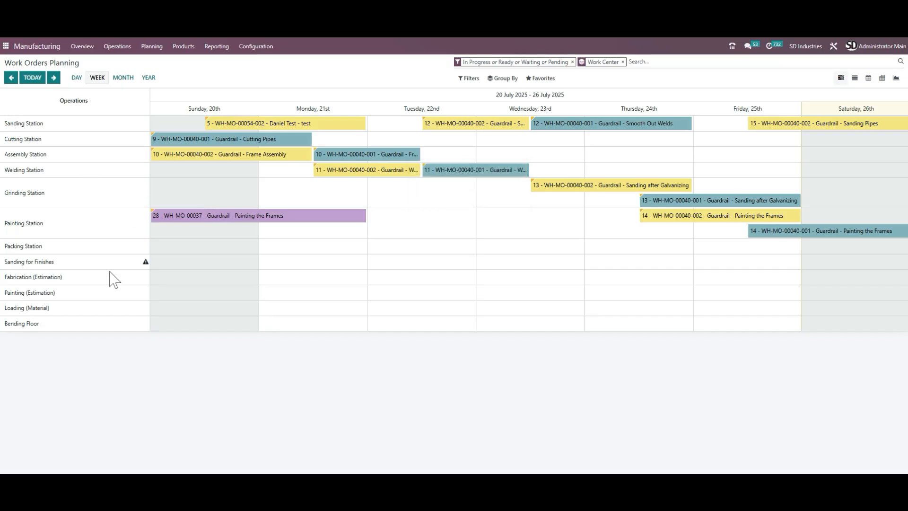
pyautogui.click(502, 79)
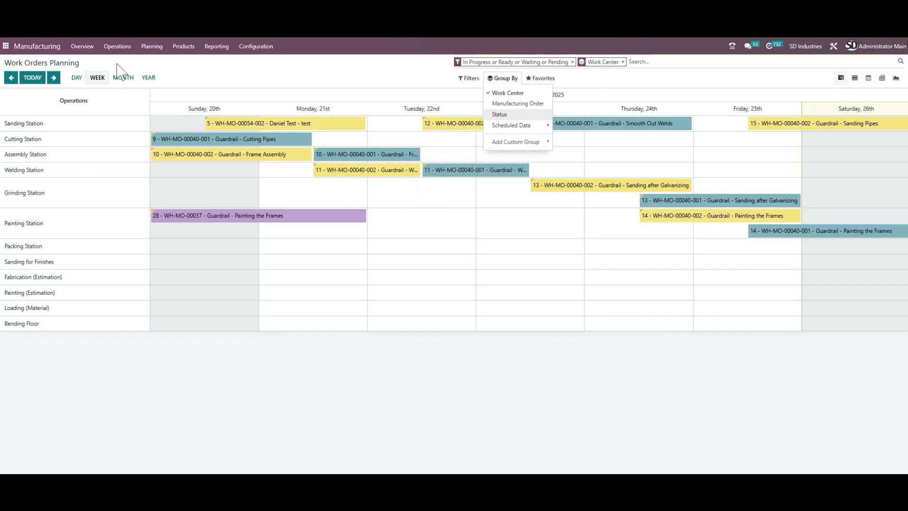
# Step: In the planning by production, open work order 25 of WH-MO-00037, check its components and time tracking, and close it
pyautogui.click(160, 55)
pyautogui.click(178, 80)
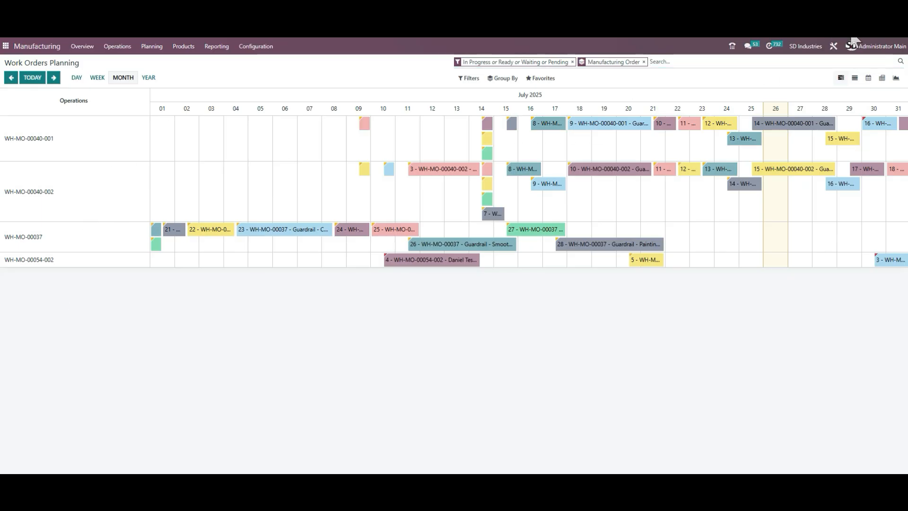
pyautogui.click(393, 230)
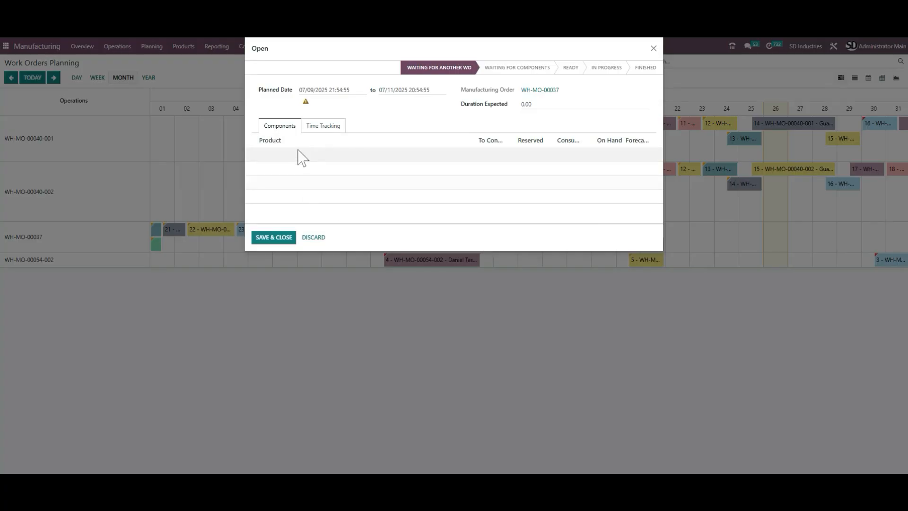
pyautogui.click(321, 126)
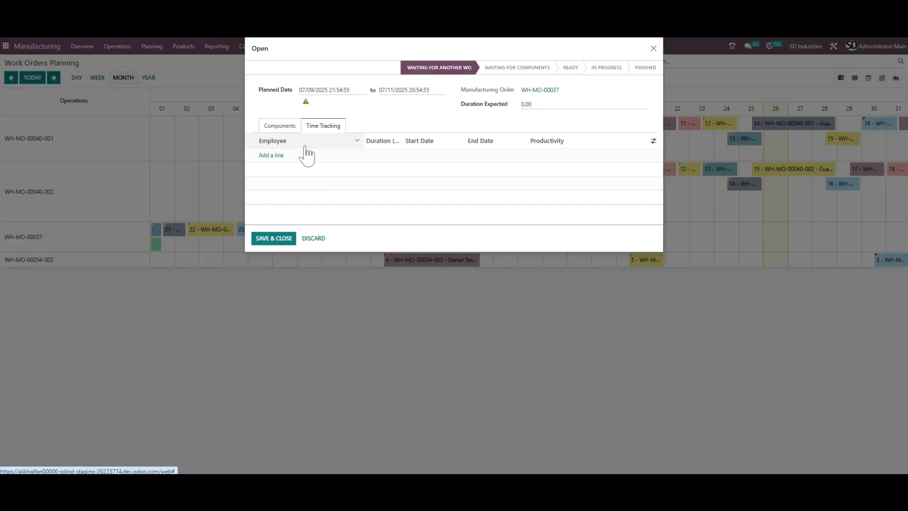
pyautogui.click(654, 49)
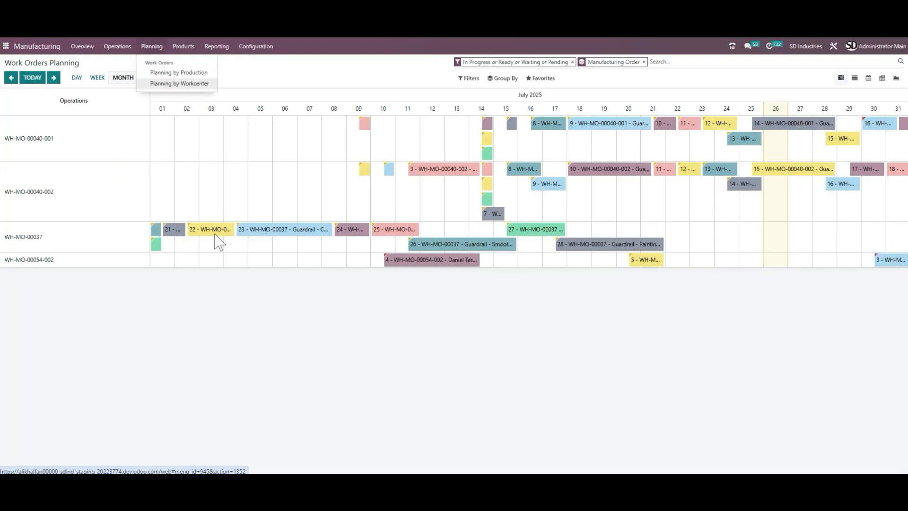
# Step: Remove the Manufacturing Order grouping and the status filter from the work orders planning
pyautogui.click(539, 316)
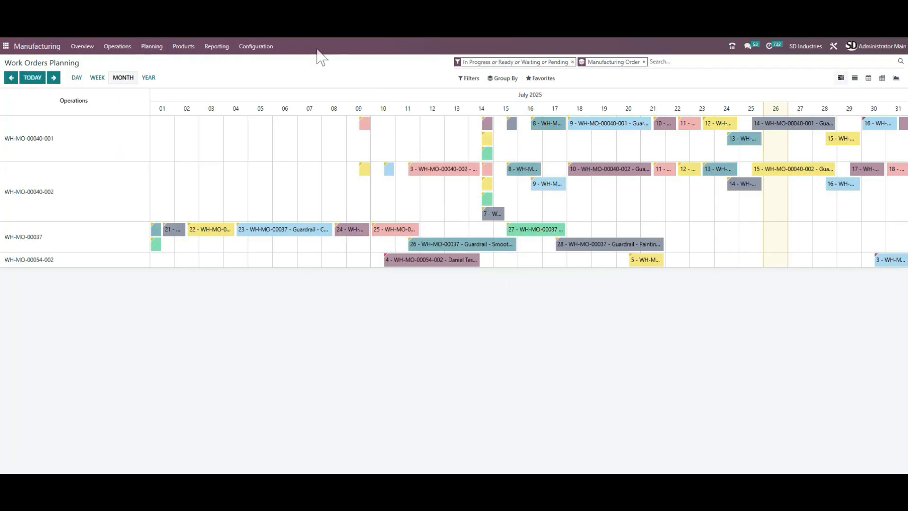
pyautogui.click(644, 62)
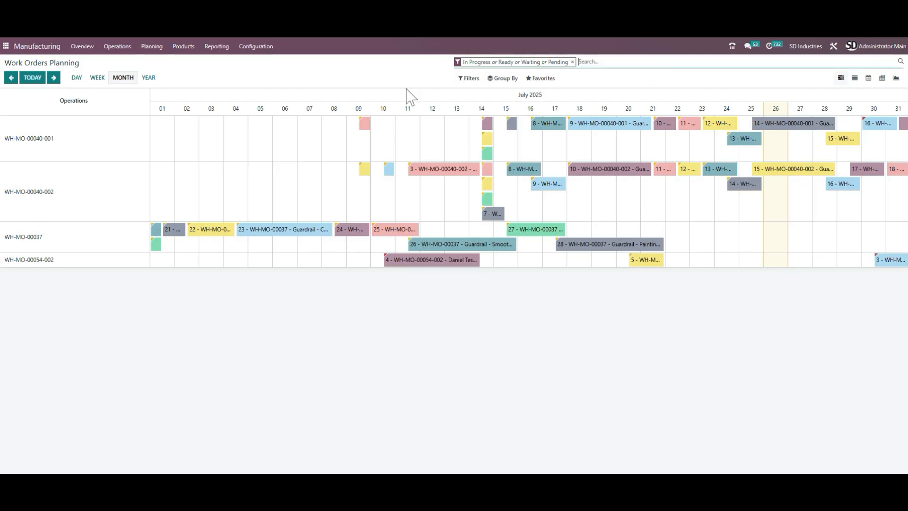
pyautogui.click(572, 62)
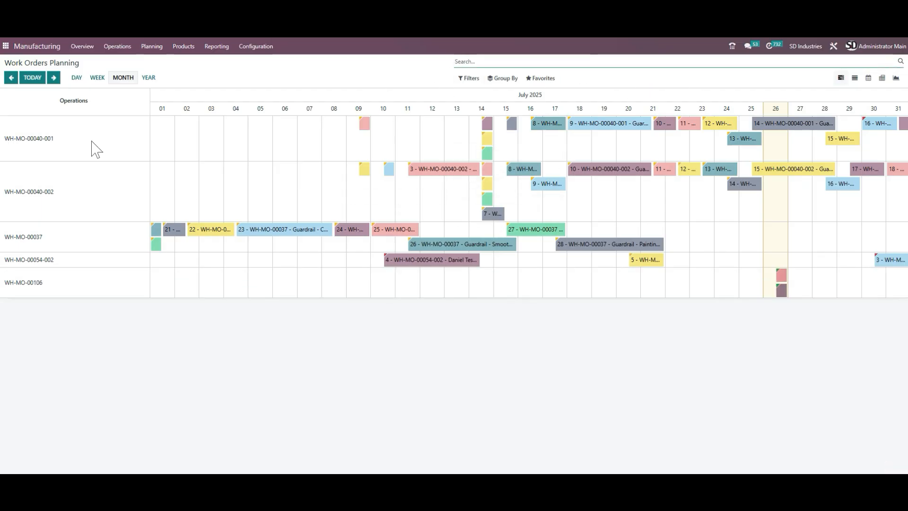
# Step: Open the equipment overview and look through the machines in each category, from welding to heavy machinery
pyautogui.click(184, 47)
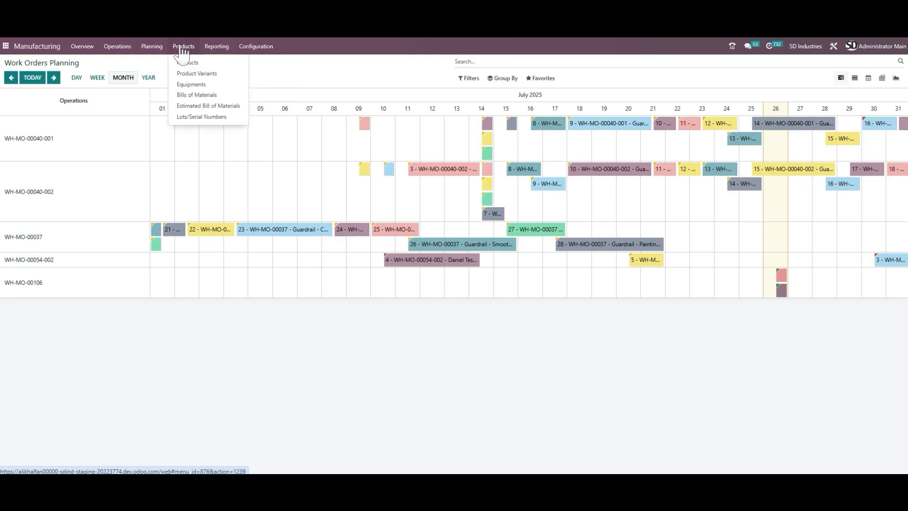
pyautogui.click(212, 86)
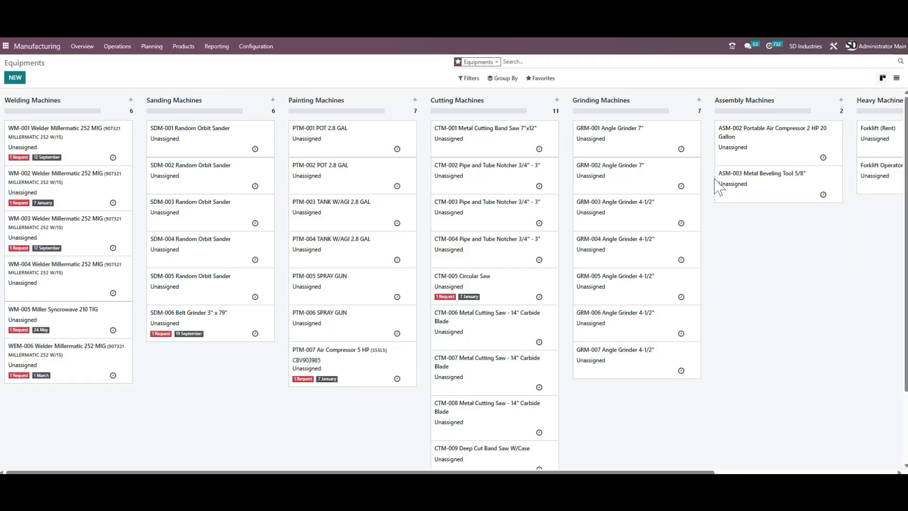
pyautogui.scroll(-3, 714, 183)
pyautogui.scroll(3, 714, 183)
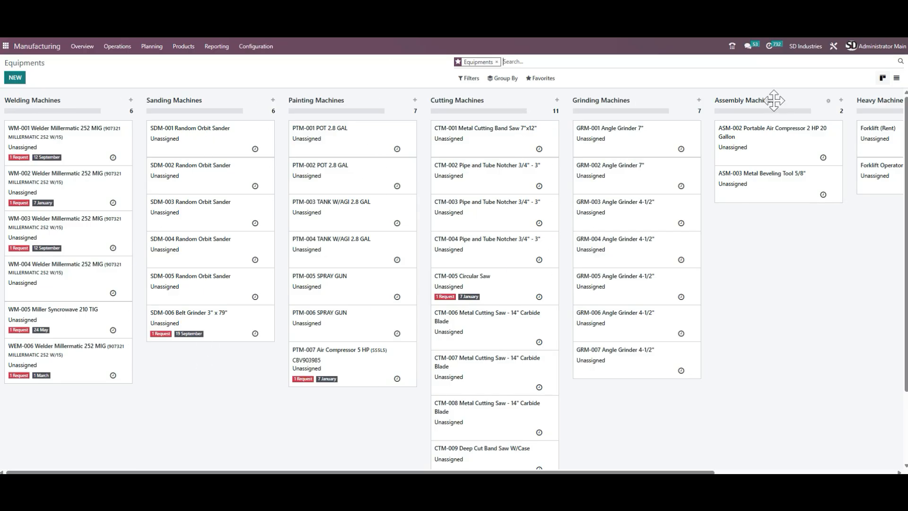
pyautogui.moveTo(706, 472); pyautogui.dragTo(646, 466)
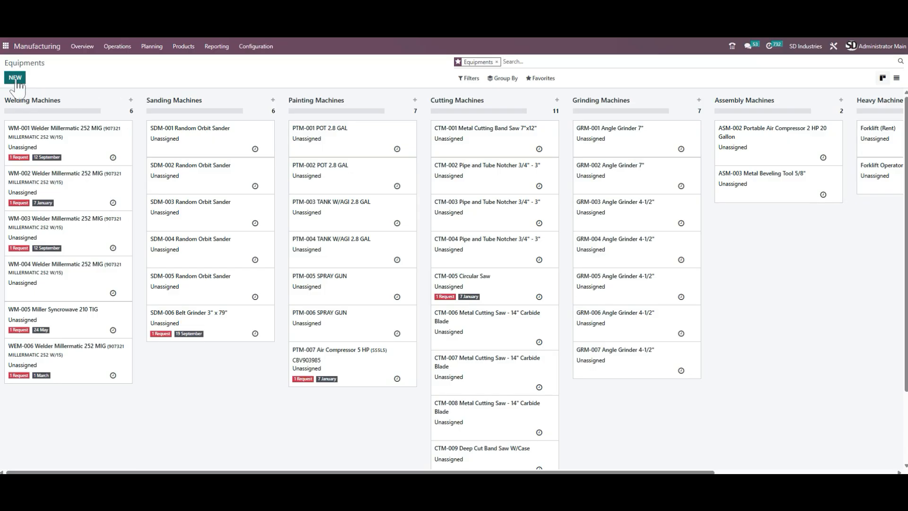
pyautogui.click(191, 47)
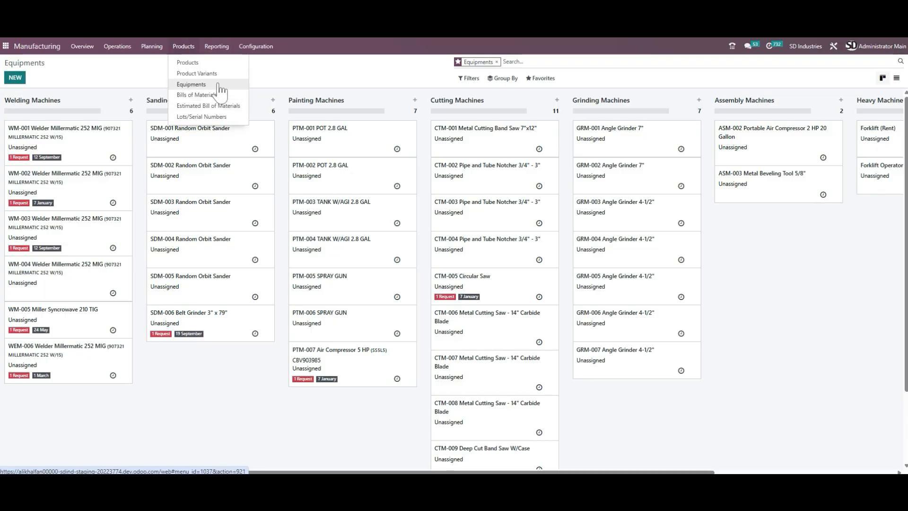
pyautogui.click(110, 81)
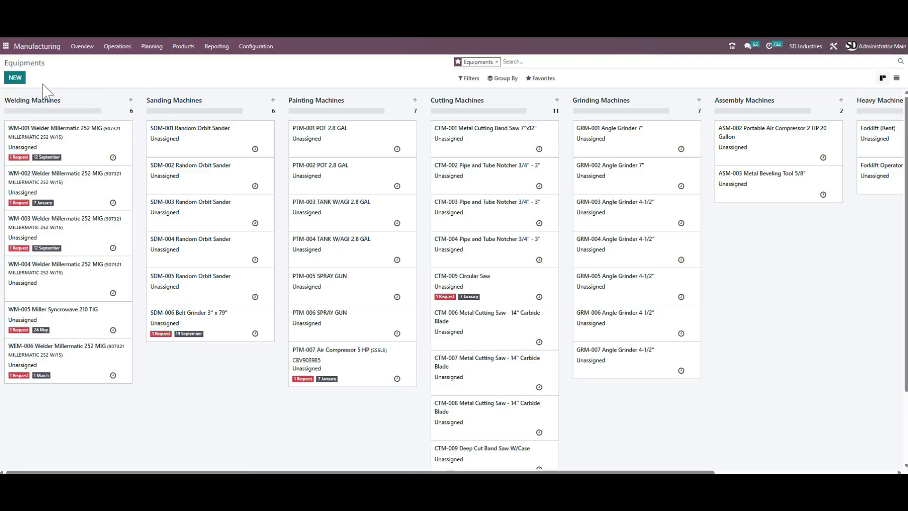
# Step: Open a blank equipment record and look through its description, product information and maintenance sections
pyautogui.click(15, 78)
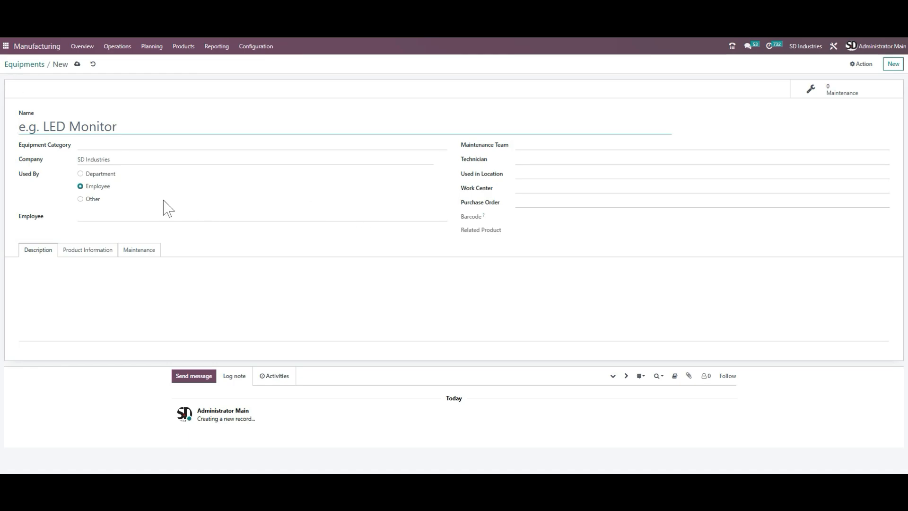
pyautogui.click(90, 251)
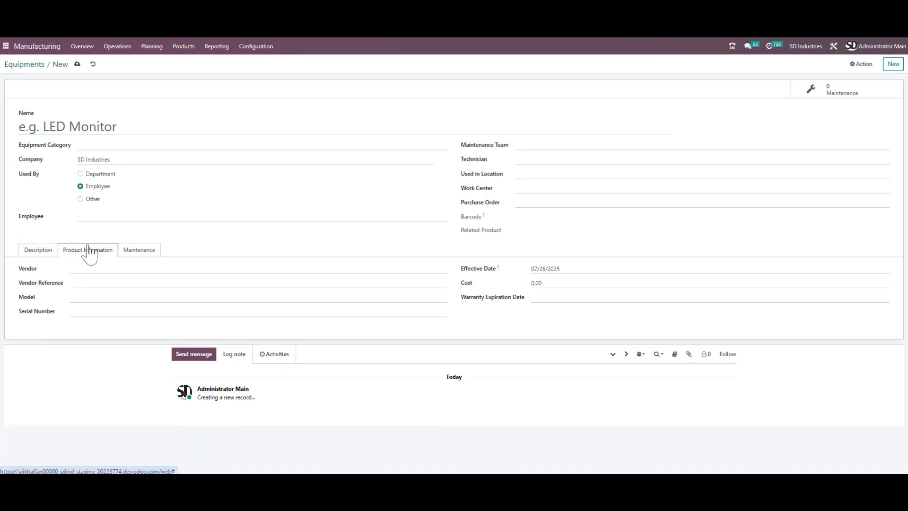
pyautogui.click(42, 255)
pyautogui.click(110, 257)
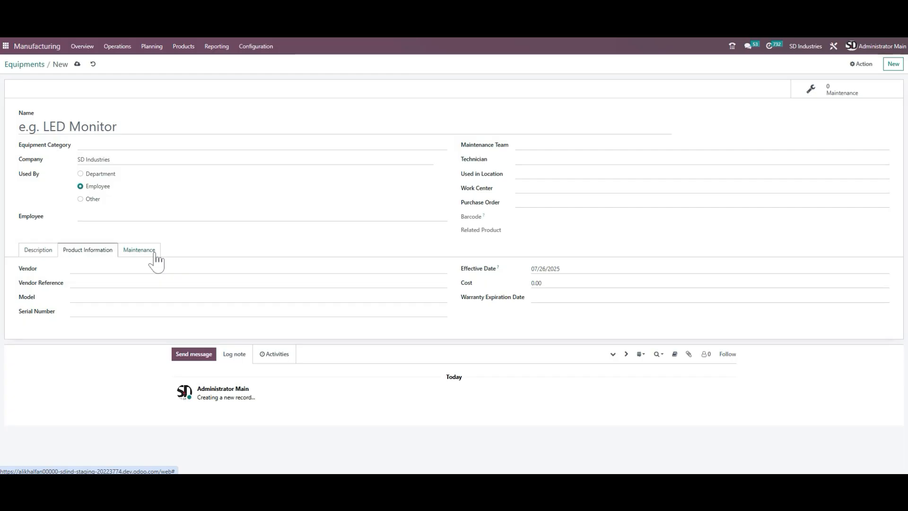
pyautogui.click(137, 254)
pyautogui.click(90, 255)
pyautogui.click(45, 247)
# Step: Check the category and employee choices and the product information of the new equipment record, and discard it
pyautogui.click(142, 146)
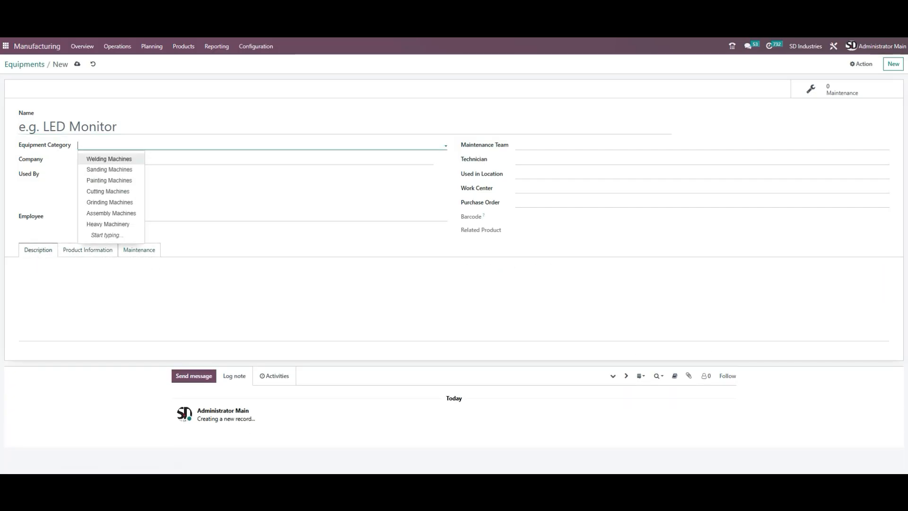
pyautogui.click(142, 146)
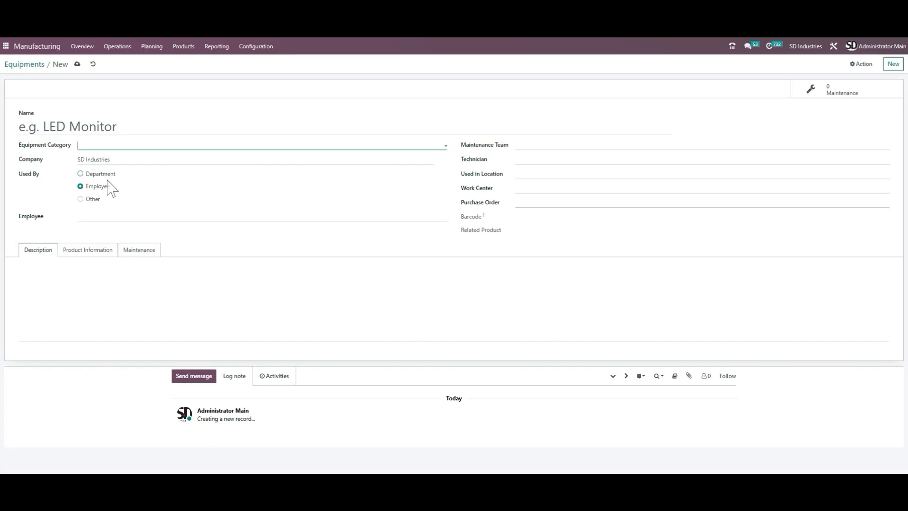
pyautogui.click(100, 216)
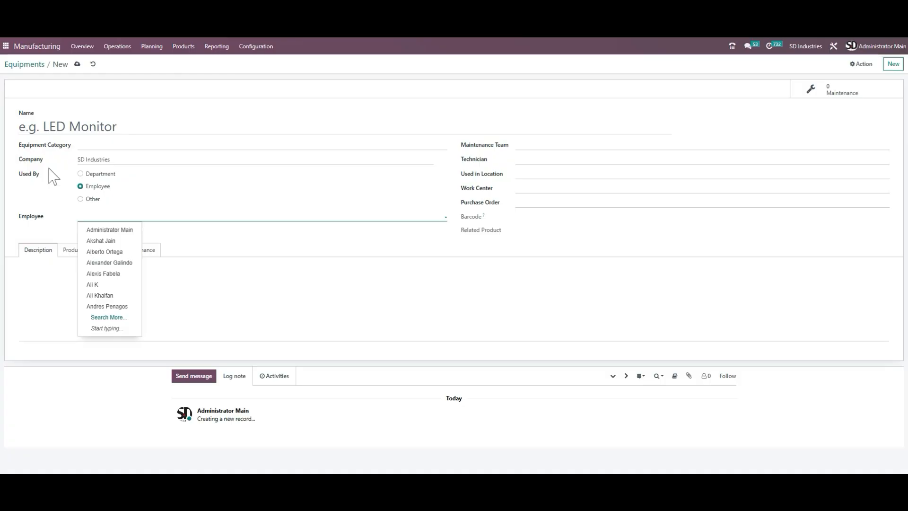
pyautogui.click(99, 251)
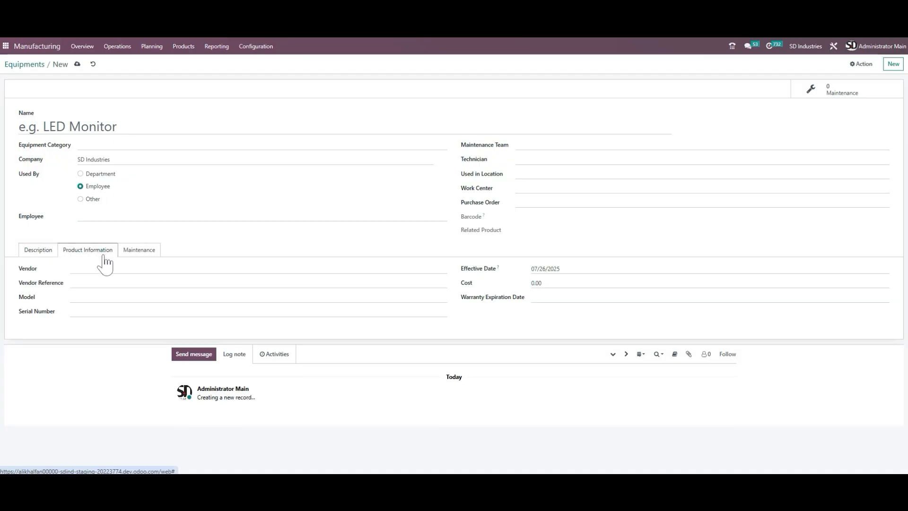
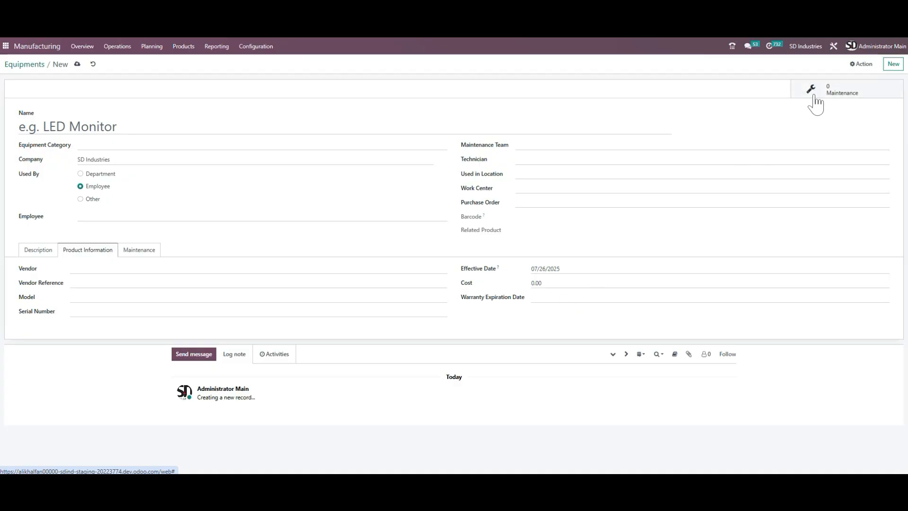
pyautogui.click(93, 65)
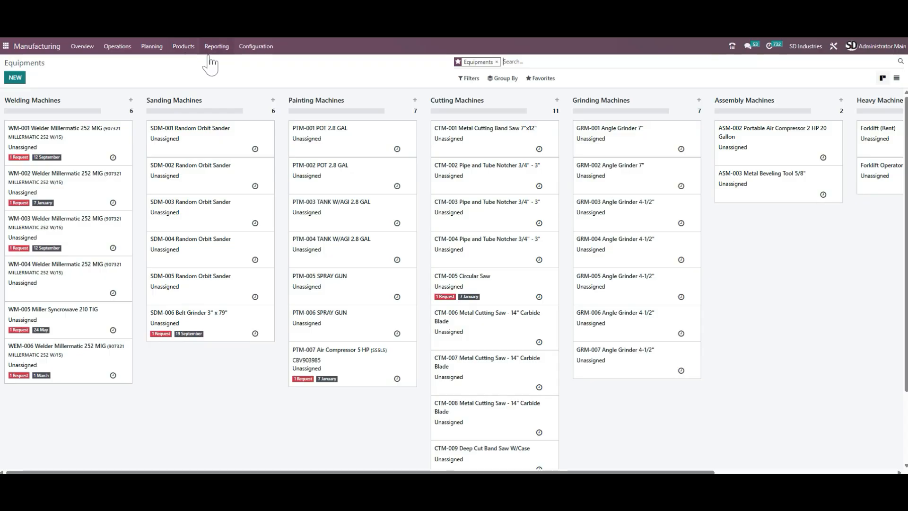
# Step: View the work orders report by work center and open the manufacturing orders report
pyautogui.click(191, 46)
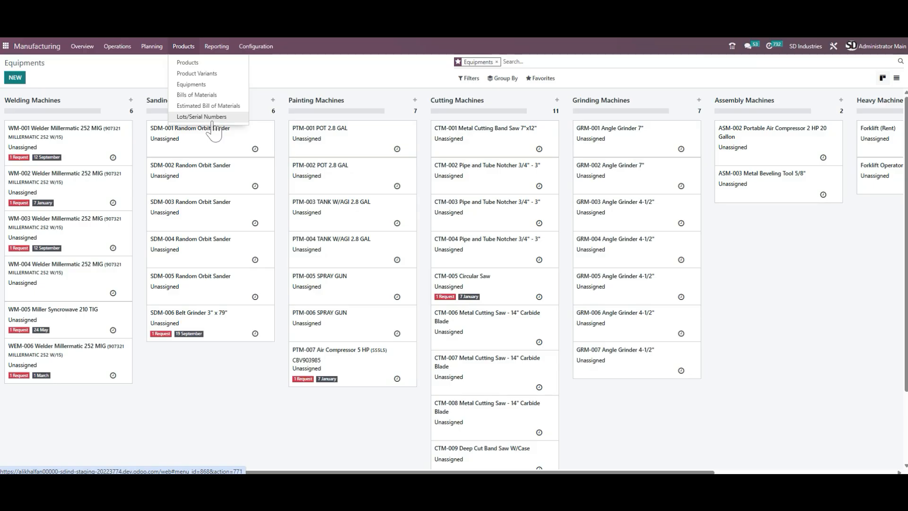
pyautogui.click(217, 46)
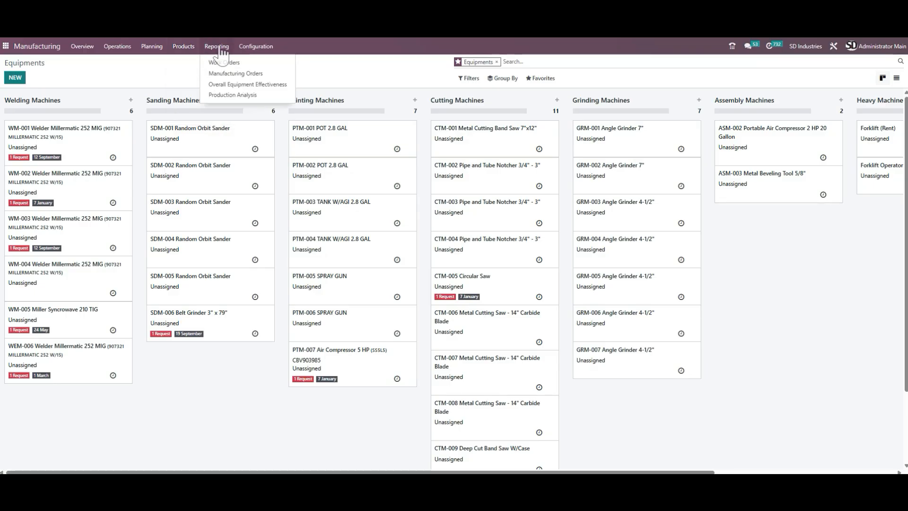
pyautogui.click(230, 74)
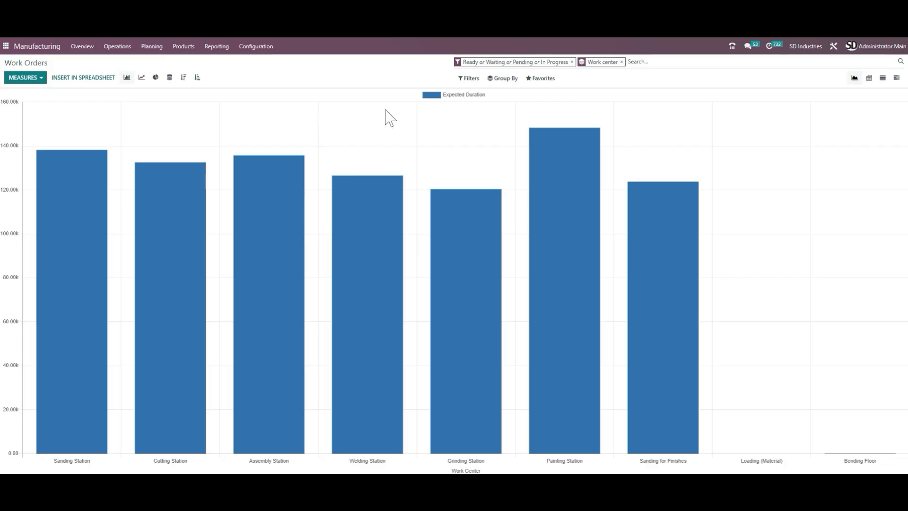
pyautogui.click(217, 46)
pyautogui.click(228, 74)
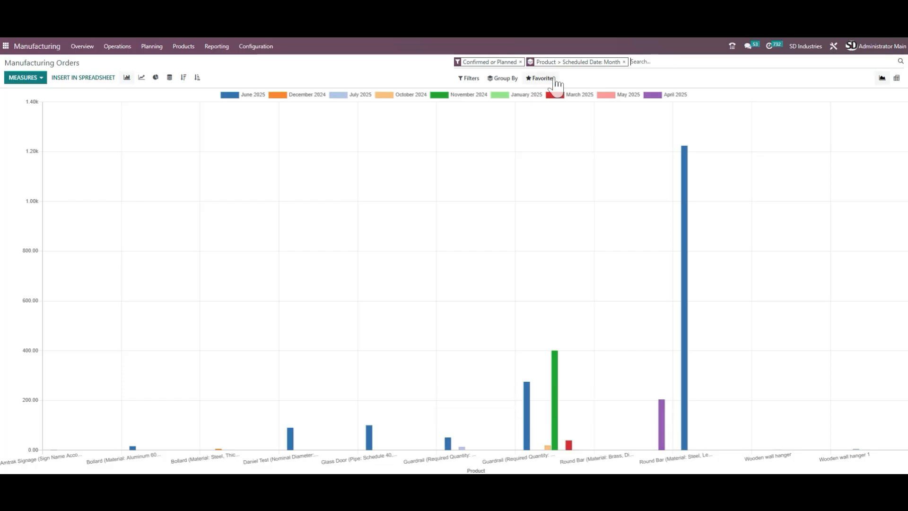
# Step: Add Project to the grouping of the manufacturing orders report and show it as a line chart
pyautogui.click(505, 79)
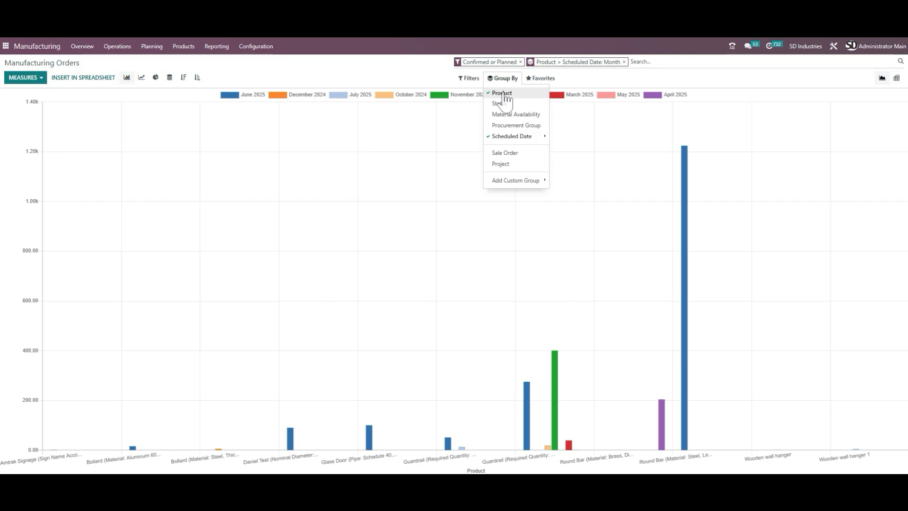
pyautogui.moveTo(535, 140)
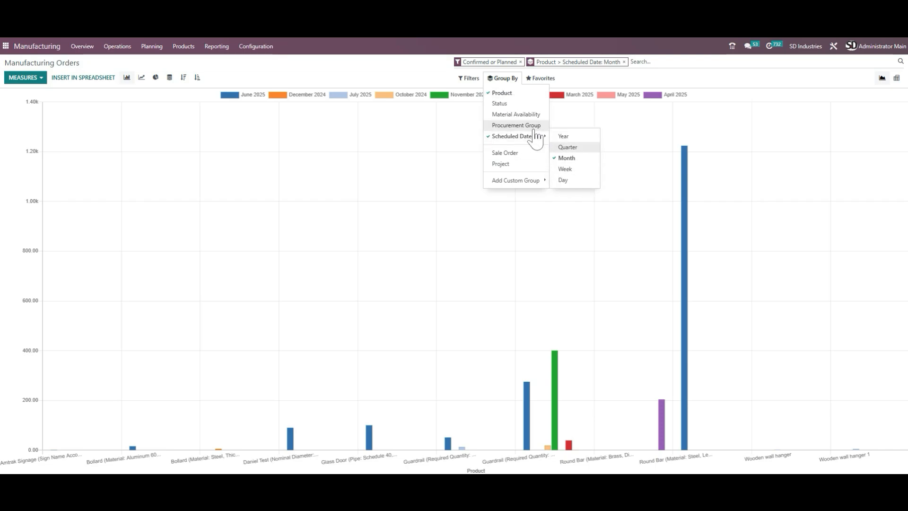
pyautogui.click(515, 166)
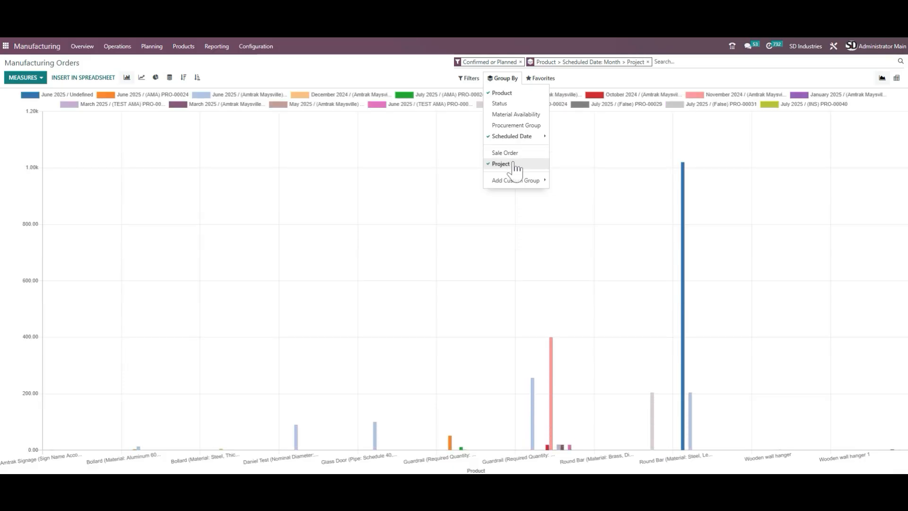
pyautogui.click(539, 78)
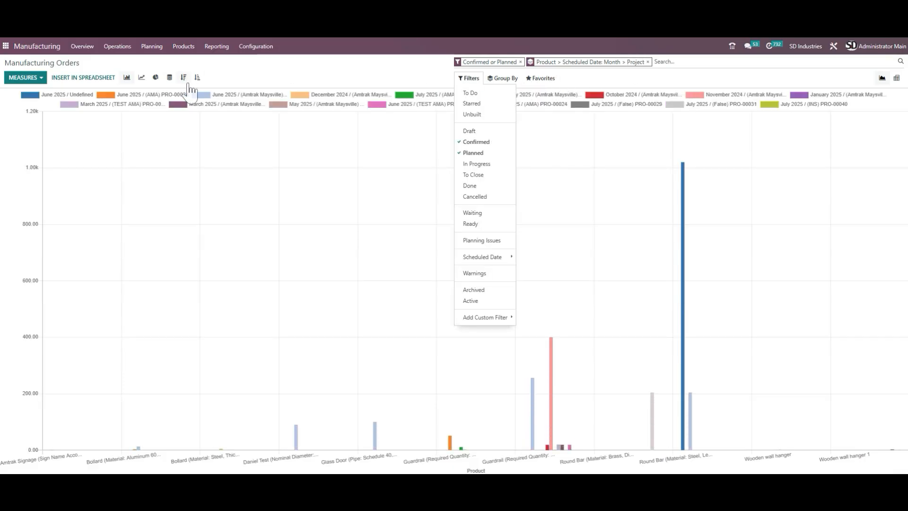
pyautogui.click(156, 78)
pyautogui.click(142, 77)
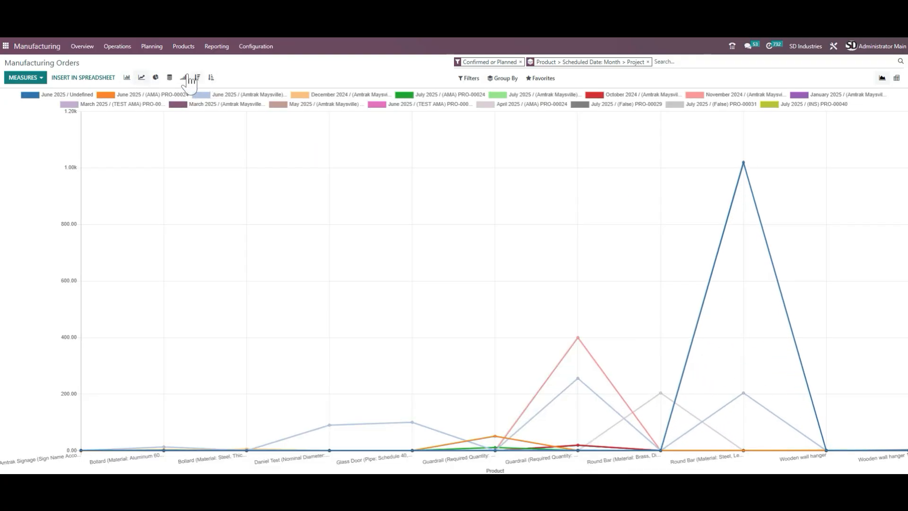
# Step: Open the Production Analysis report
pyautogui.click(215, 47)
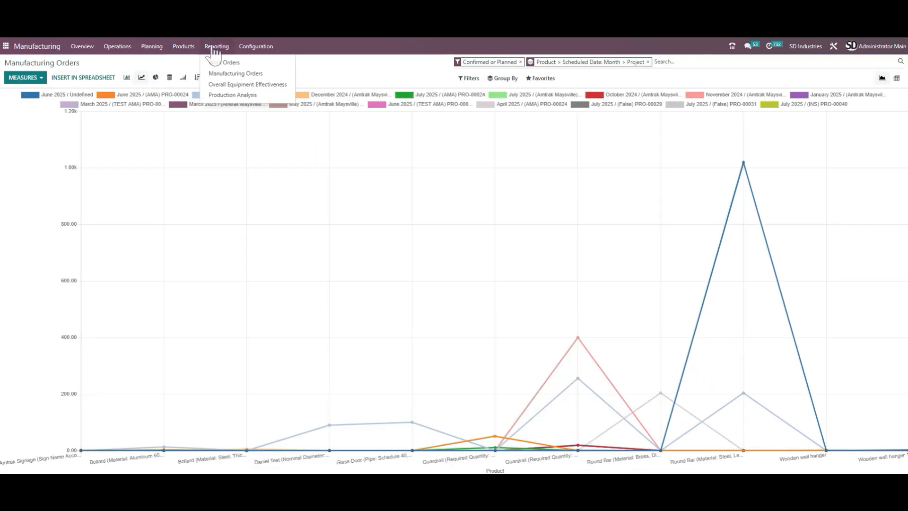
pyautogui.click(239, 95)
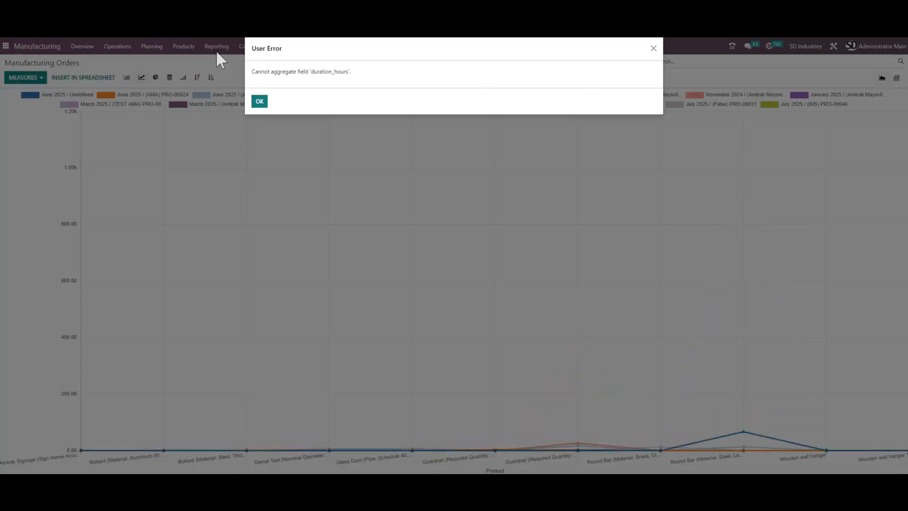
pyautogui.click(259, 101)
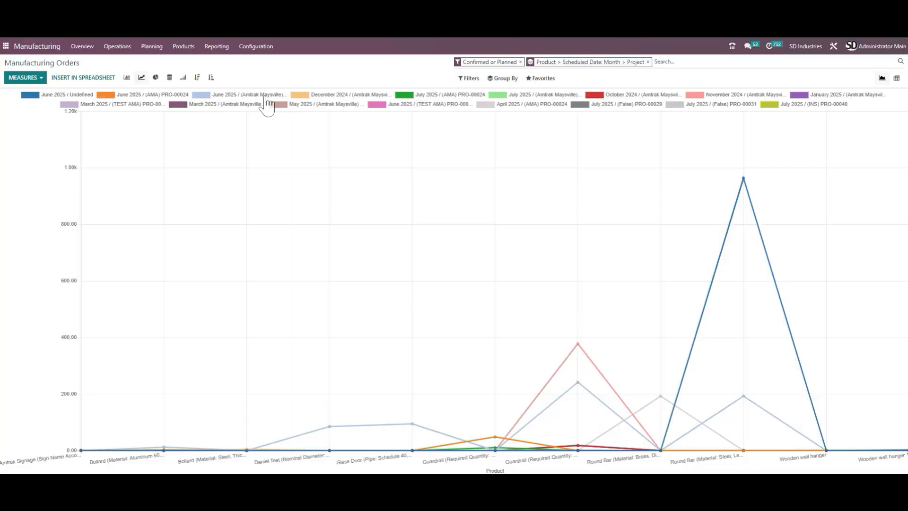
pyautogui.click(216, 46)
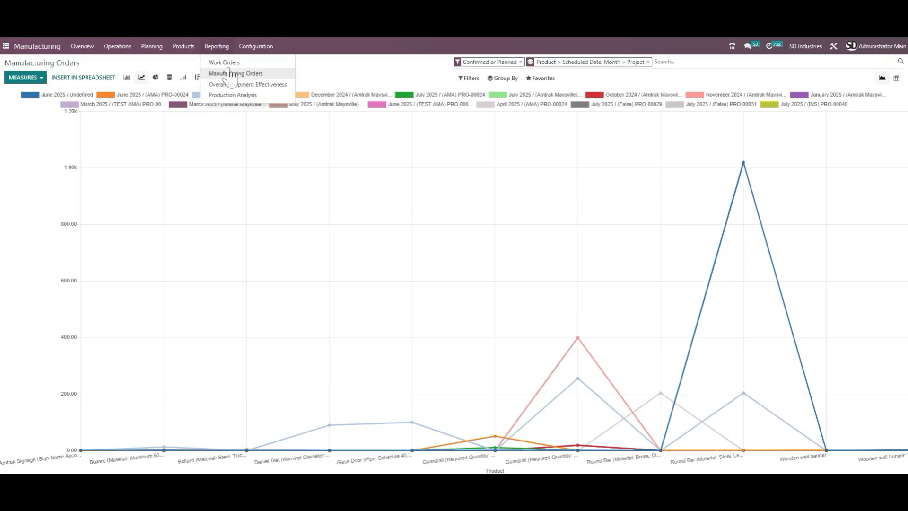
pyautogui.click(268, 95)
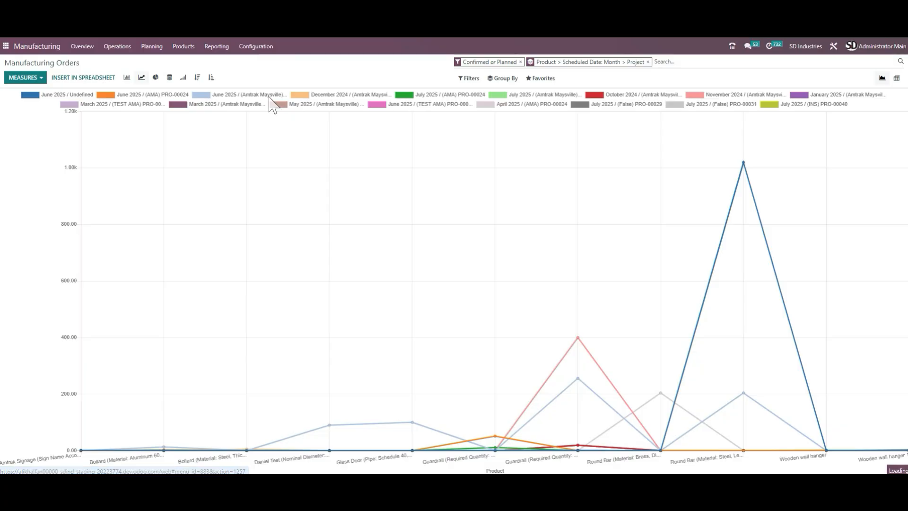
# Step: Review the work centers list and the manufacturing statuses in the configuration, and return to the Work Centers Overview
pyautogui.click(252, 49)
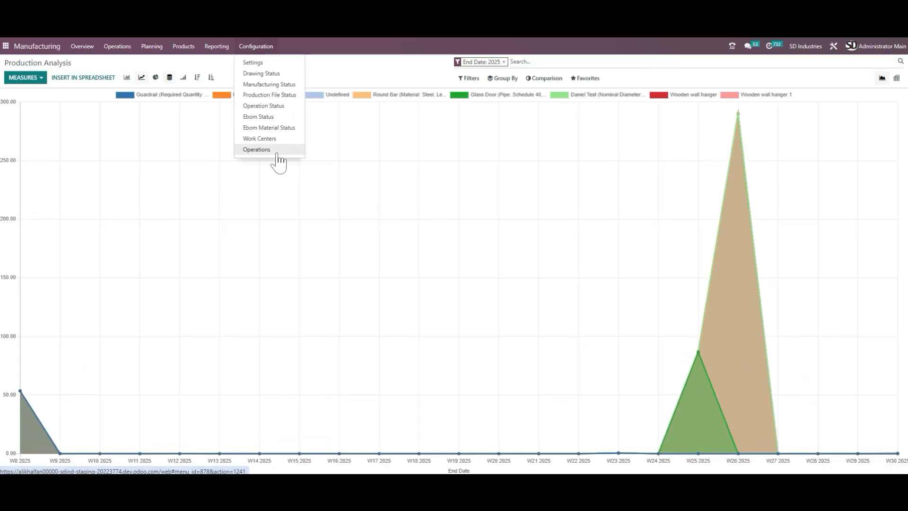
pyautogui.click(282, 138)
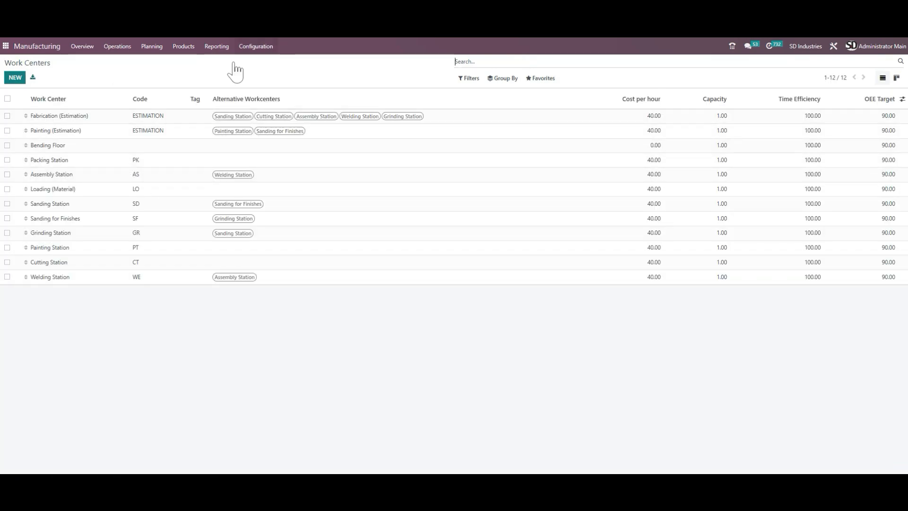
pyautogui.click(260, 46)
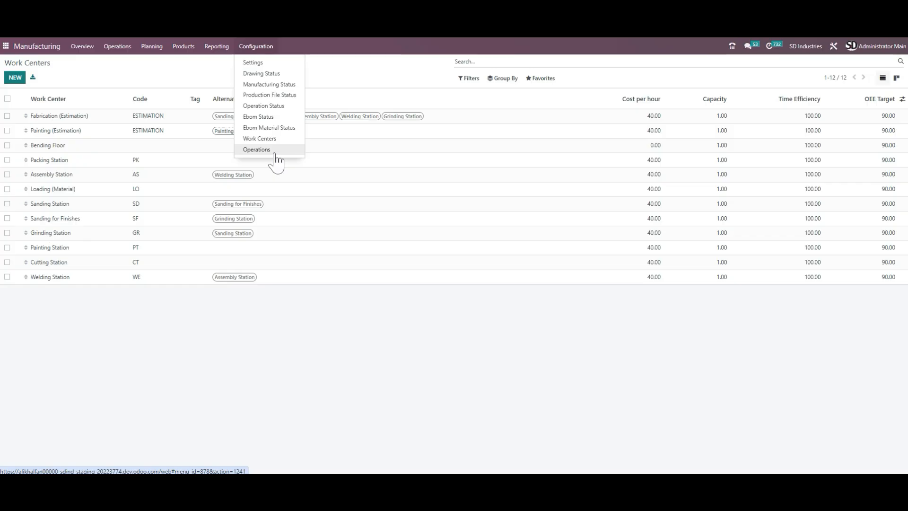
pyautogui.click(286, 88)
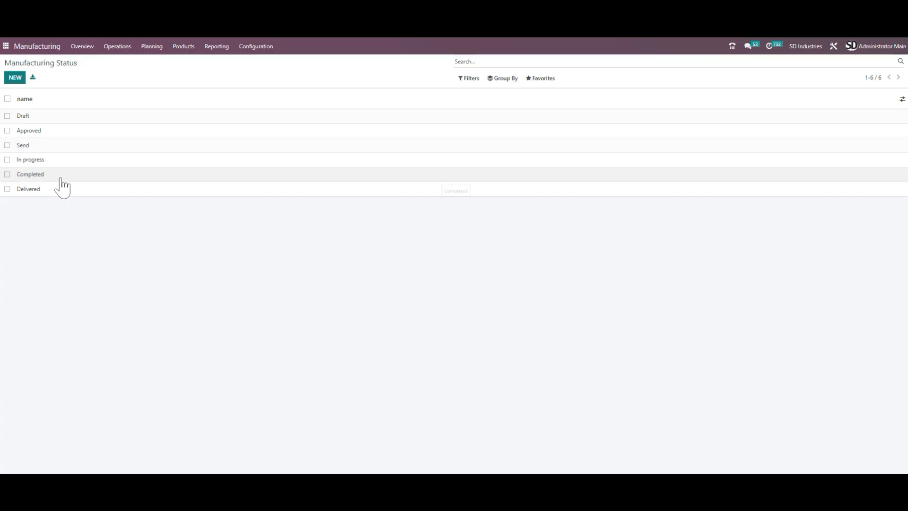
pyautogui.click(256, 46)
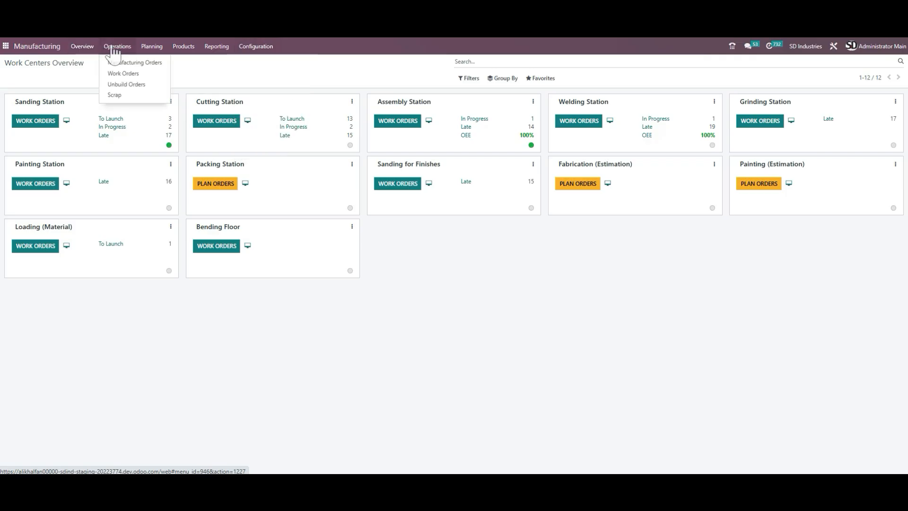
pyautogui.click(112, 49)
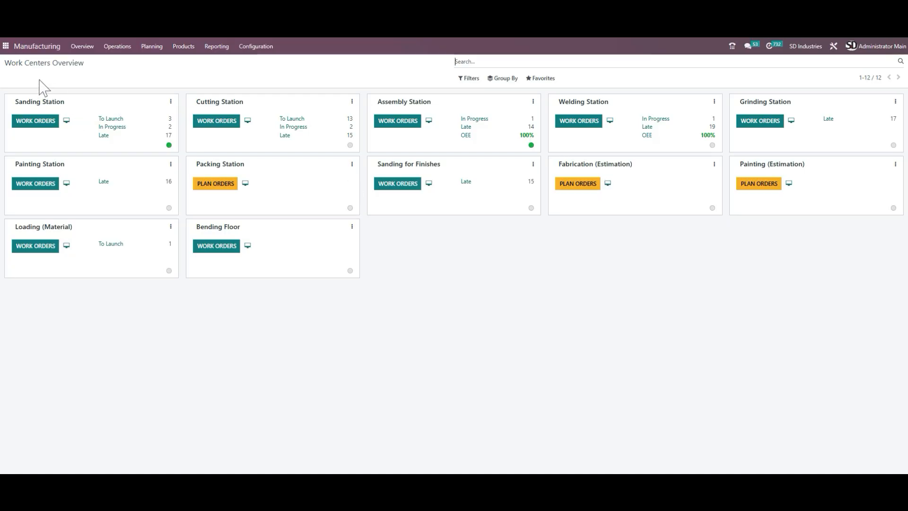
# Step: Switch to the Sales app and start a new sales order
pyautogui.click(6, 45)
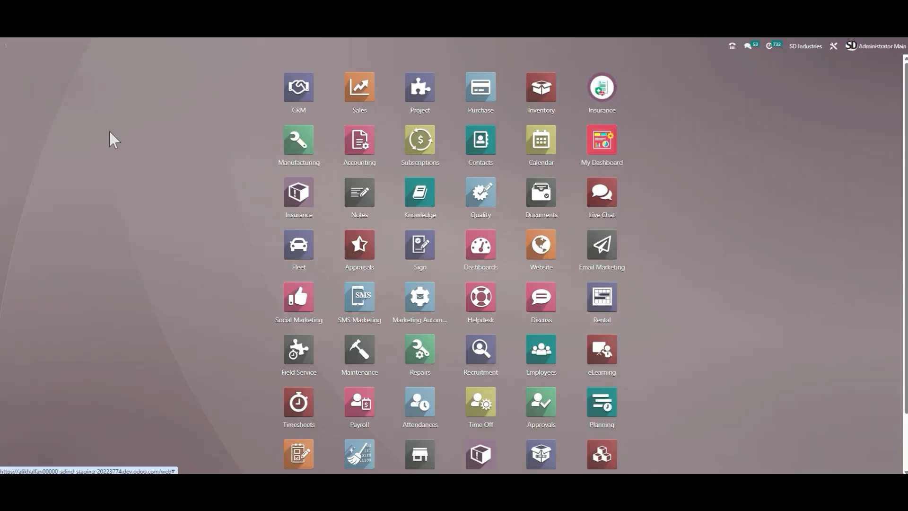
pyautogui.click(364, 104)
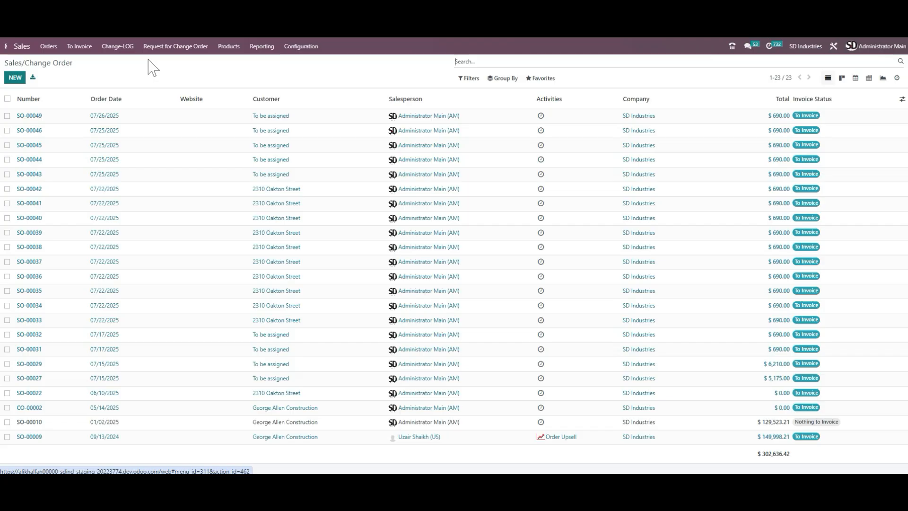
pyautogui.click(15, 78)
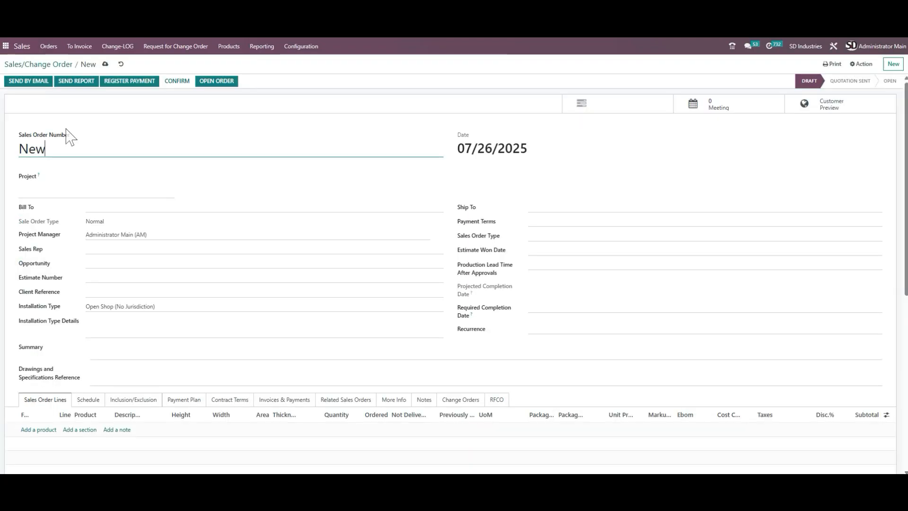
# Step: Assign project (False) PRO-00029 to the new sales order and set Bill To to "To be assigned"
pyautogui.click(115, 189)
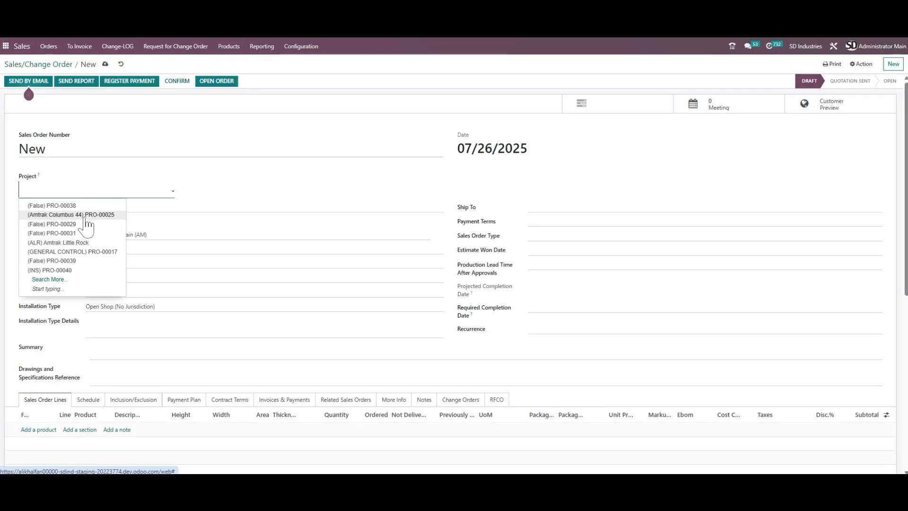
pyautogui.click(85, 233)
pyautogui.click(108, 190)
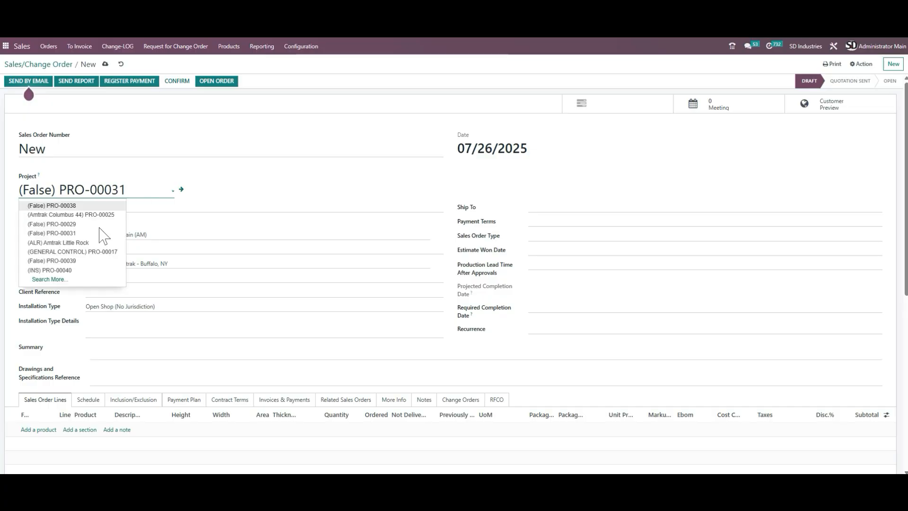
pyautogui.click(73, 225)
pyautogui.click(92, 209)
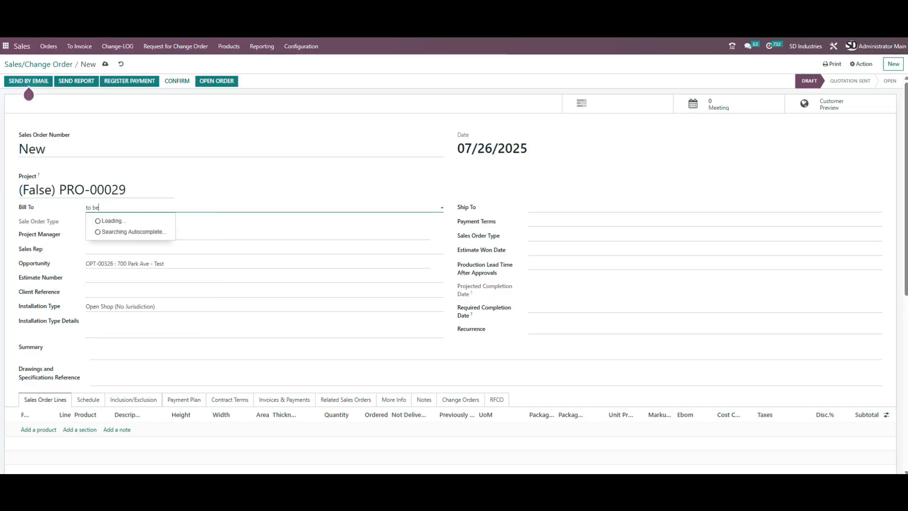
pyautogui.press('Return')
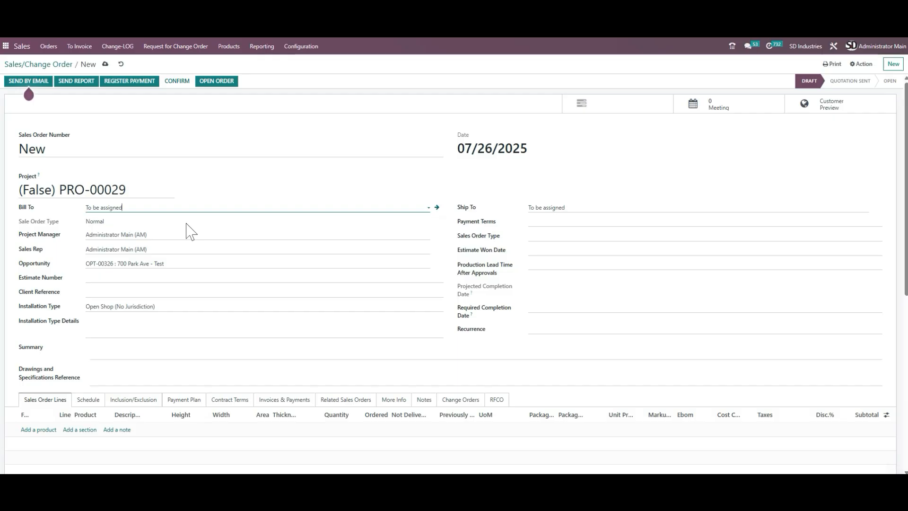
# Step: Add the product Wooden wall hanger 1 as an order line and assign EBOM-00069 to it
pyautogui.scroll(-3, 193, 243)
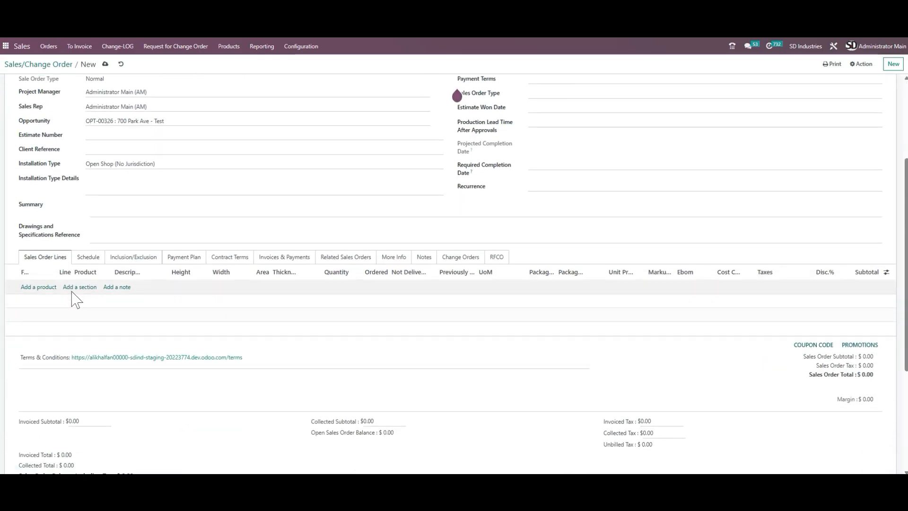
pyautogui.click(30, 288)
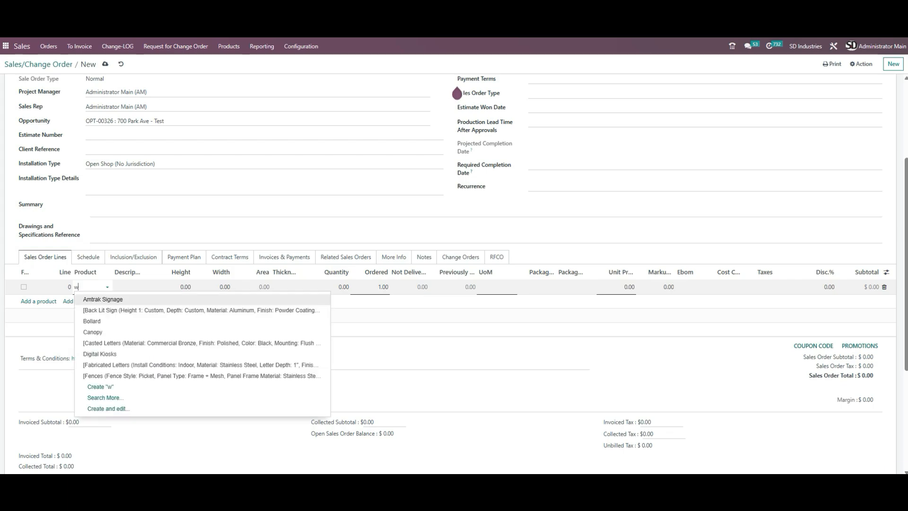
pyautogui.write('wooden')
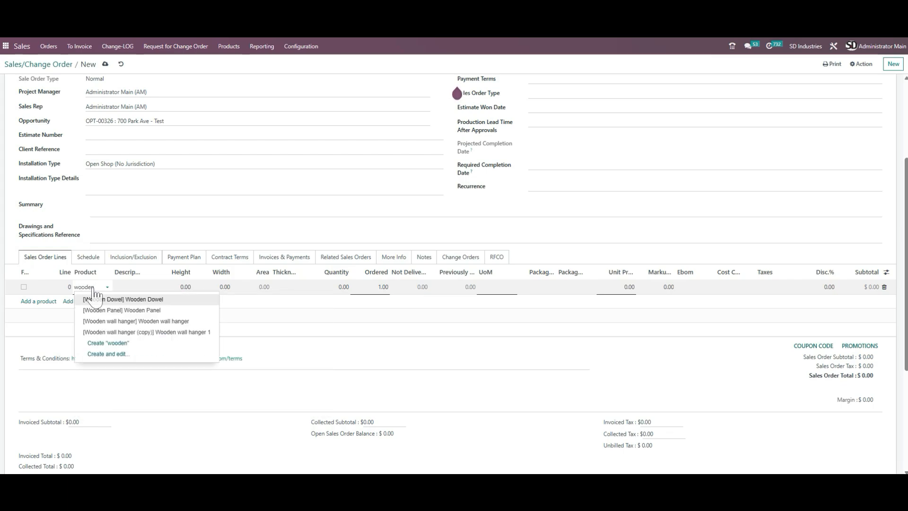
pyautogui.click(172, 333)
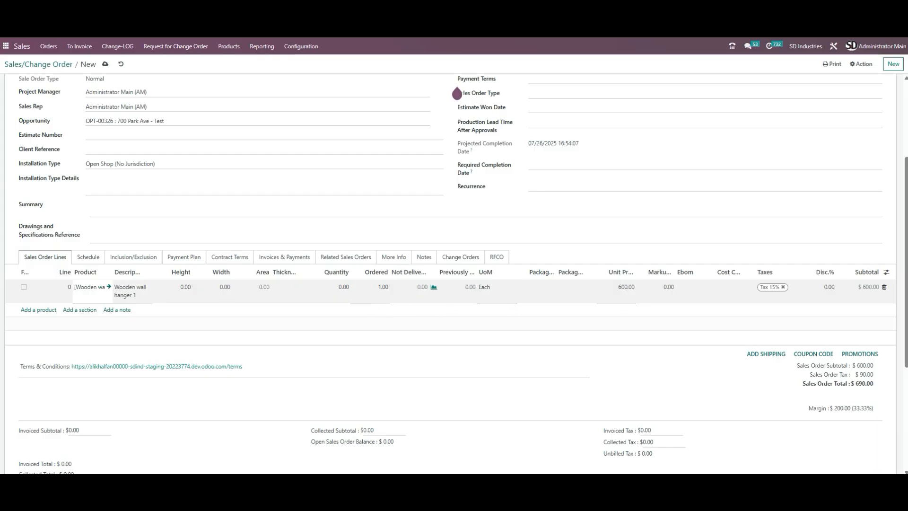
pyautogui.click(712, 292)
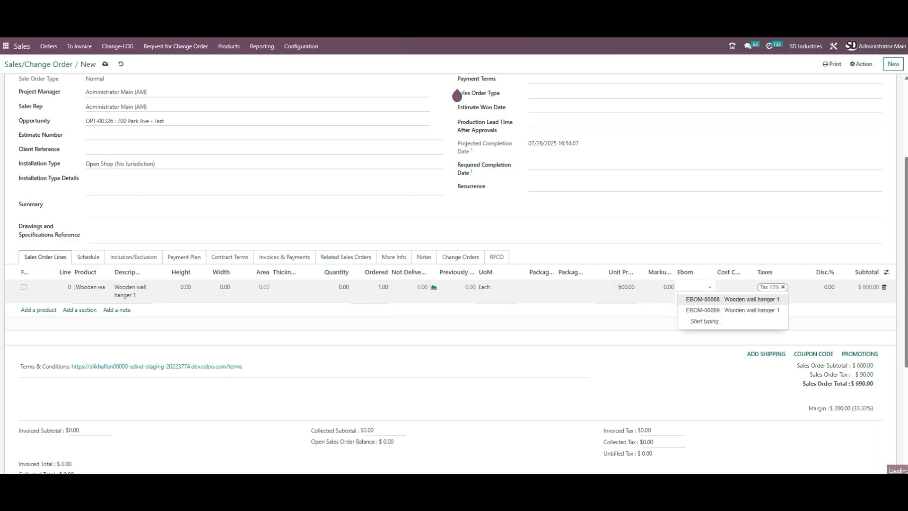
pyautogui.click(734, 313)
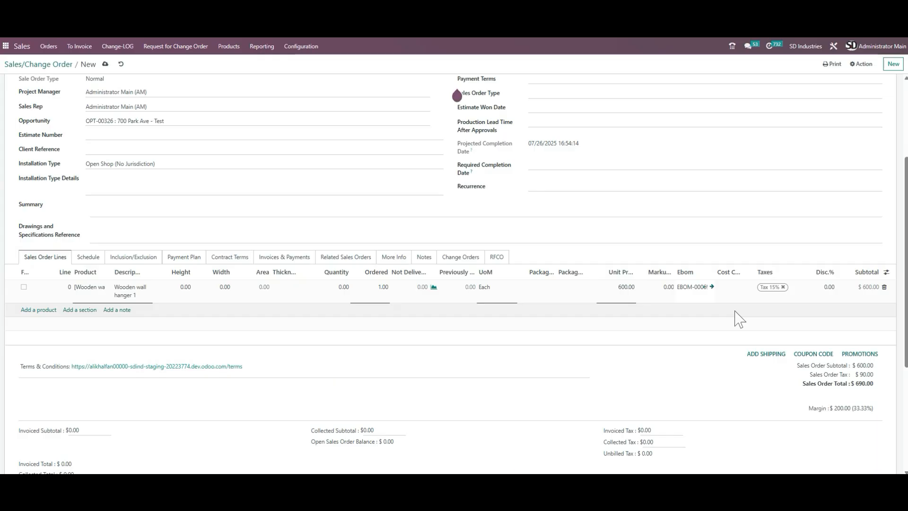
# Step: Save the new sales order, review its details and totals, and confirm it
pyautogui.scroll(3, 700, 294)
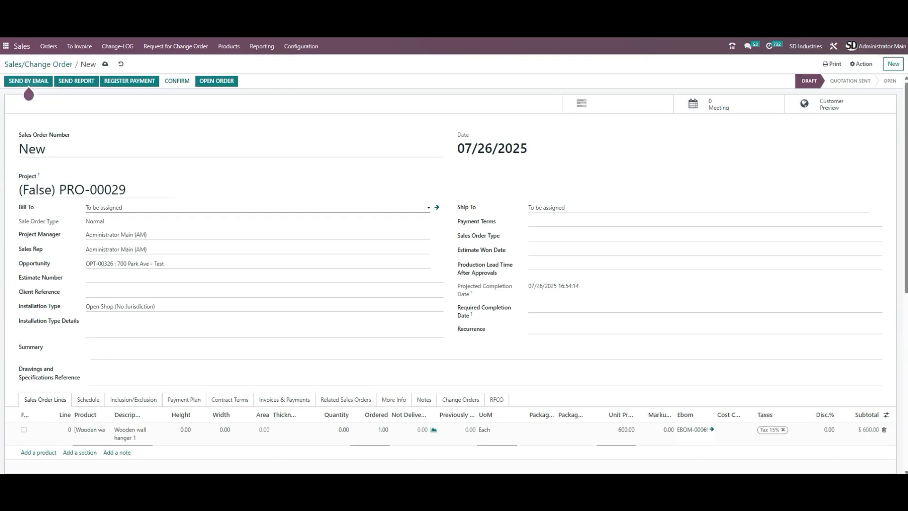
pyautogui.click(105, 64)
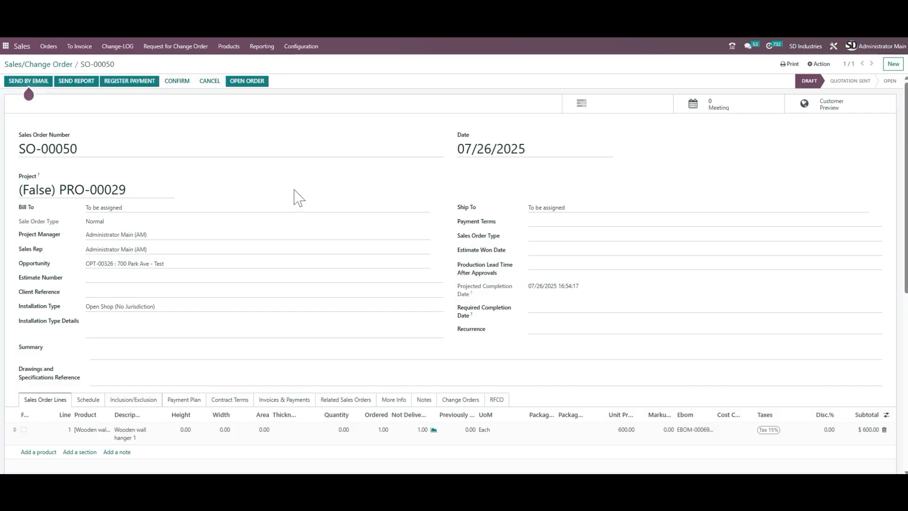
pyautogui.scroll(-3, 294, 199)
pyautogui.scroll(3, 191, 146)
pyautogui.scroll(-2, 340, 199)
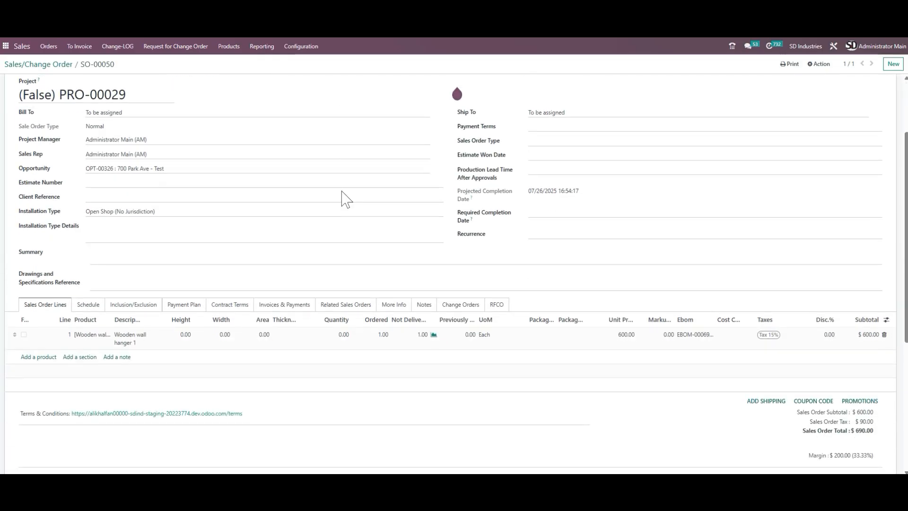
pyautogui.scroll(2, 201, 234)
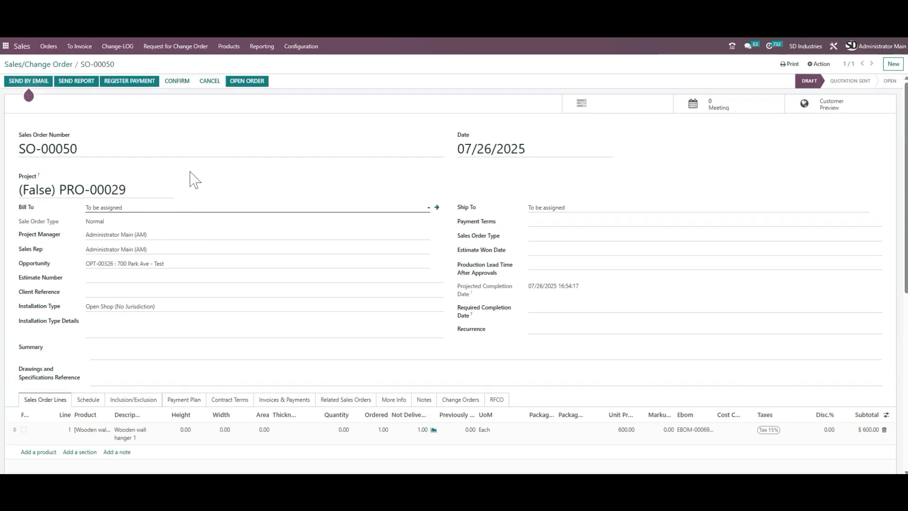
pyautogui.click(183, 84)
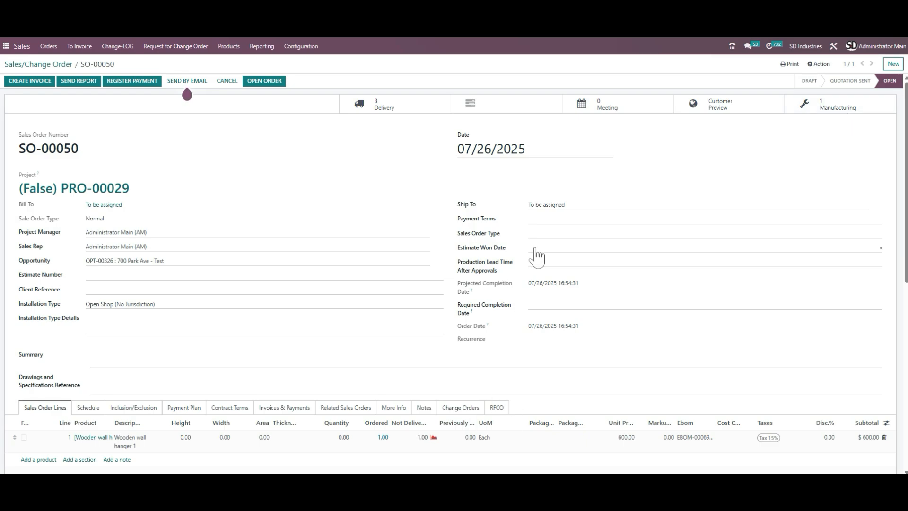
# Step: Open the manufacturing order generated from the sales order and review its materials and work orders
pyautogui.click(858, 106)
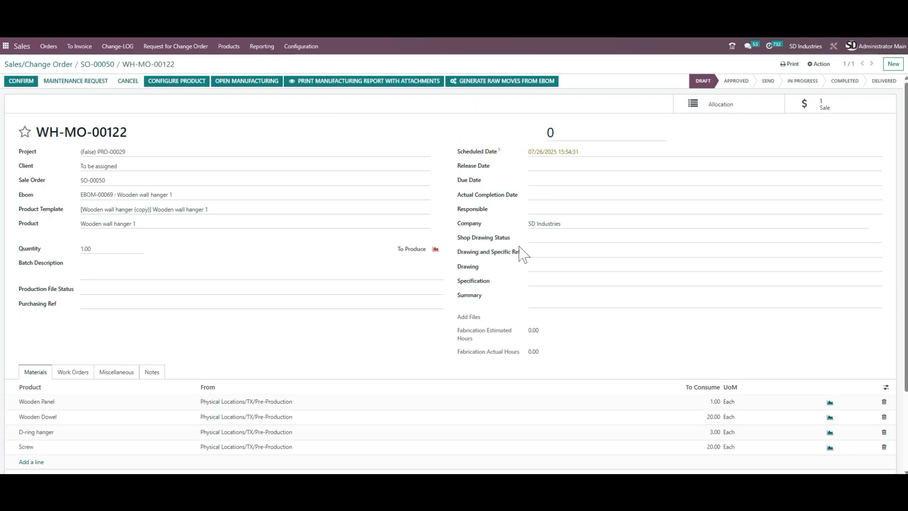
pyautogui.scroll(-5, 523, 254)
pyautogui.scroll(5, 381, 227)
pyautogui.click(73, 372)
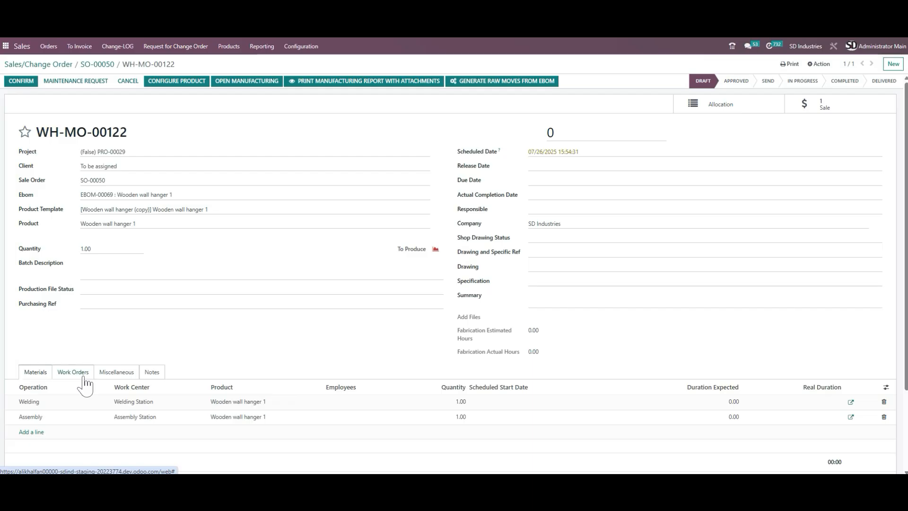
pyautogui.click(36, 372)
pyautogui.scroll(-3, 624, 197)
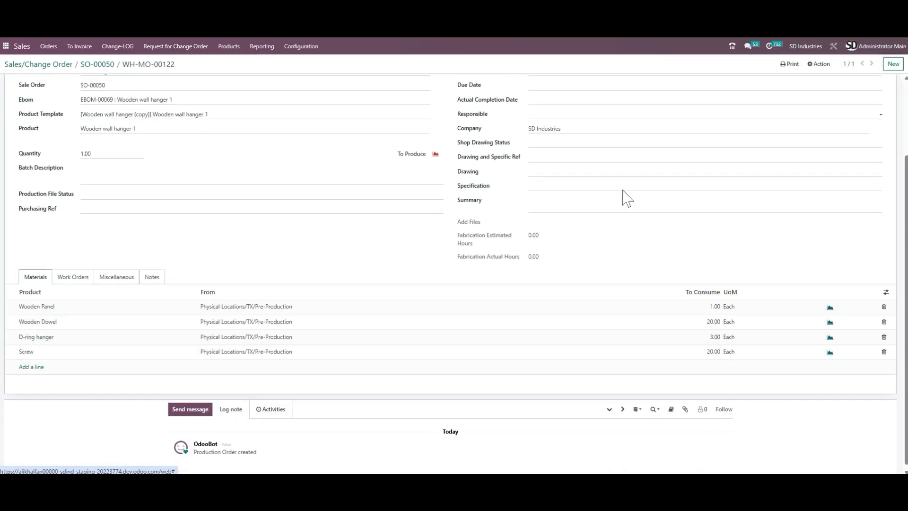
pyautogui.scroll(3, 623, 196)
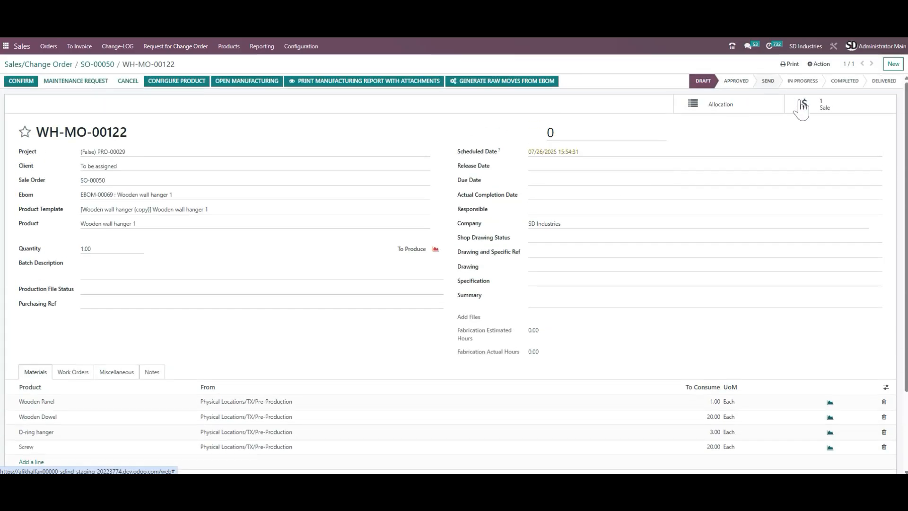
# Step: Check the linked sales order's lines, return to its manufacturing order and review the details there
pyautogui.click(834, 114)
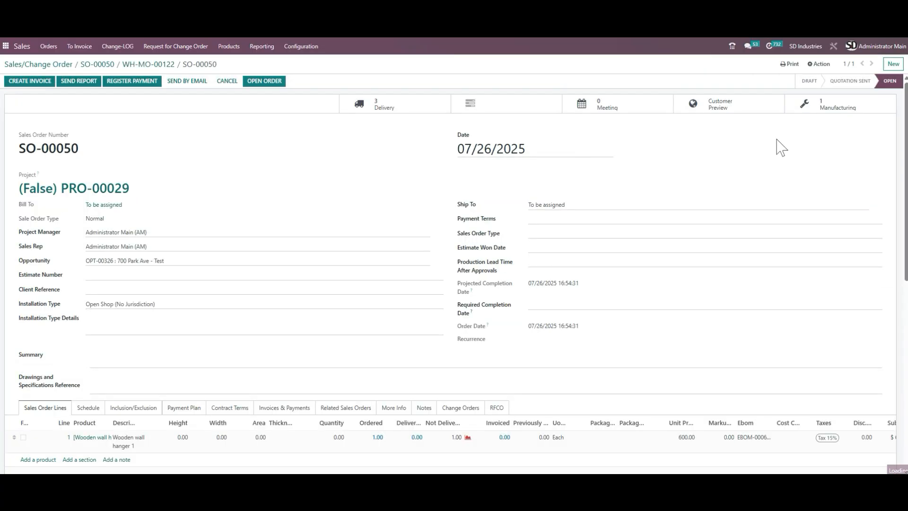
pyautogui.scroll(-3, 253, 308)
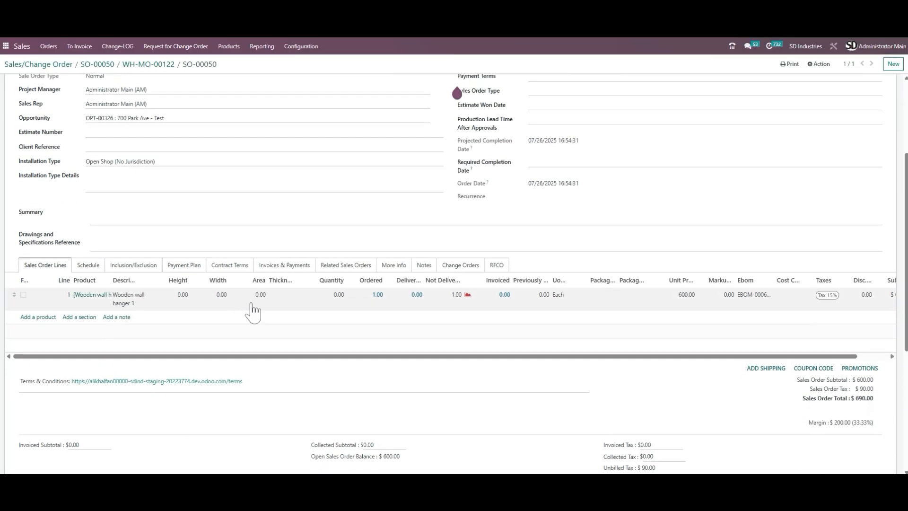
pyautogui.scroll(3, 755, 157)
pyautogui.click(821, 107)
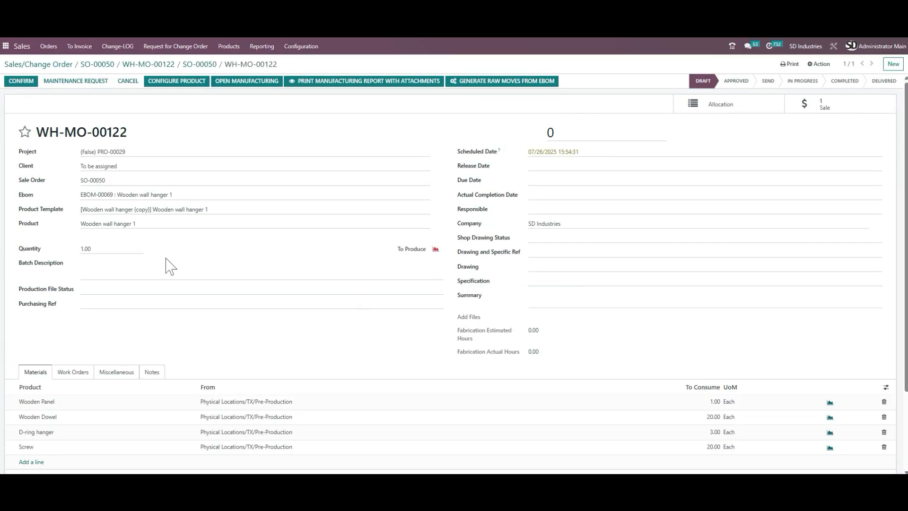
pyautogui.scroll(-2, 175, 251)
pyautogui.scroll(2, 183, 240)
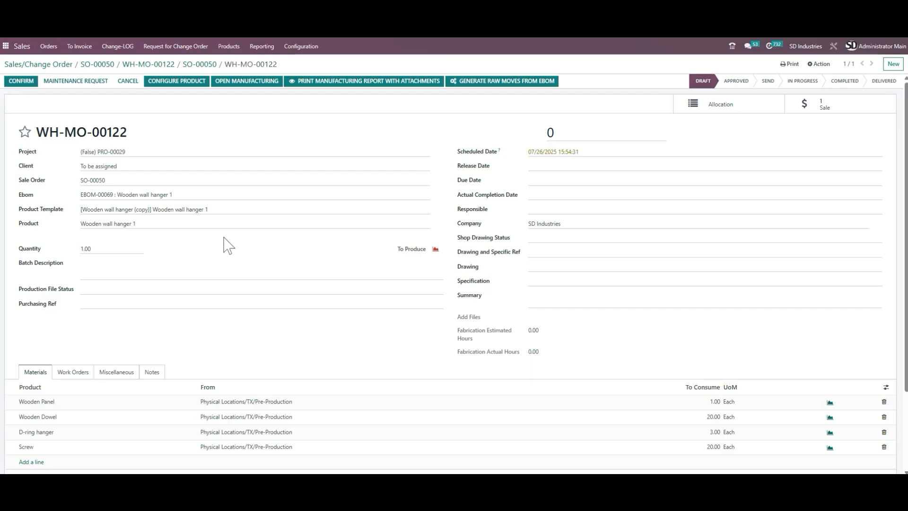
# Step: Open the production split for the manufacturing order and divide it into 5 parts
pyautogui.click(819, 64)
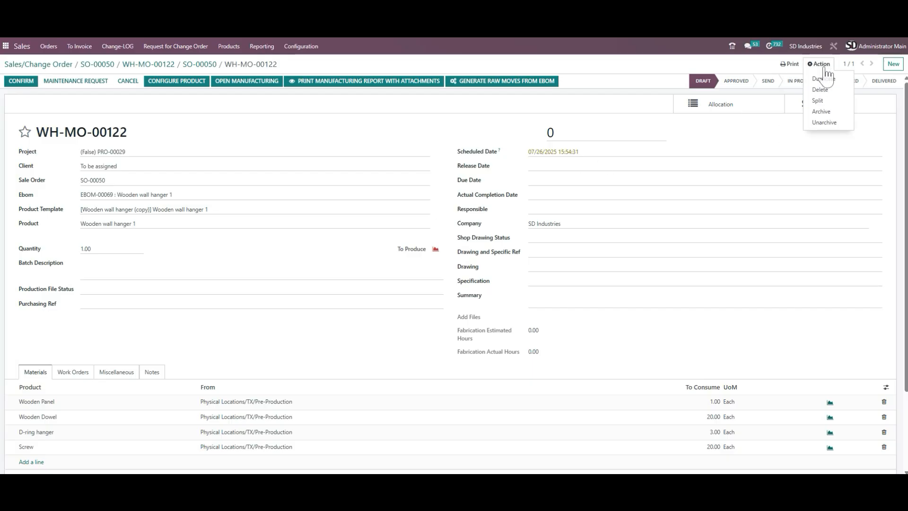
pyautogui.click(826, 102)
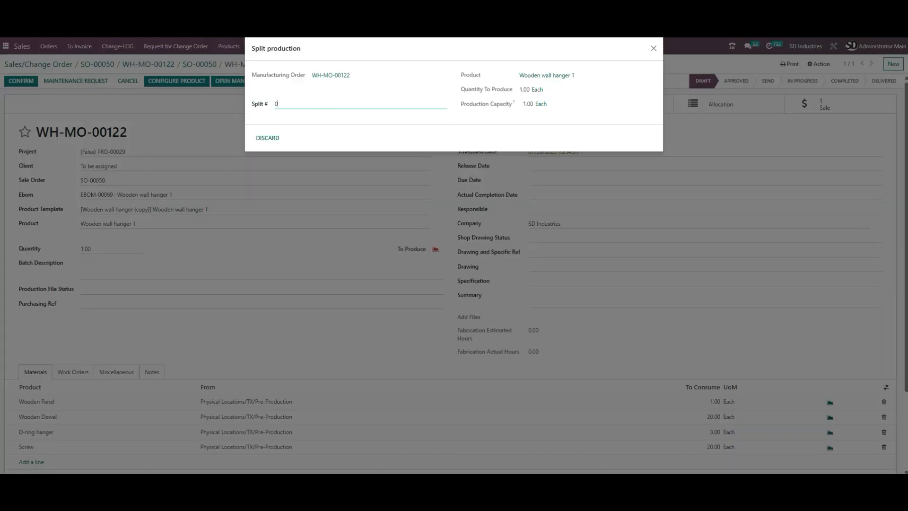
pyautogui.doubleClick(277, 104)
pyautogui.click(372, 134)
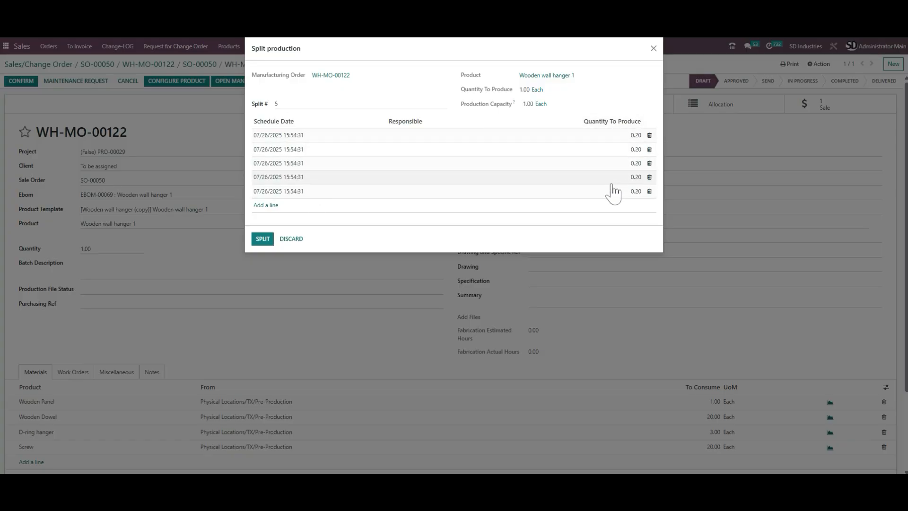
# Step: Set the quantity to produce to 0.30 for the second split part and 0.10 for the third
pyautogui.click(621, 152)
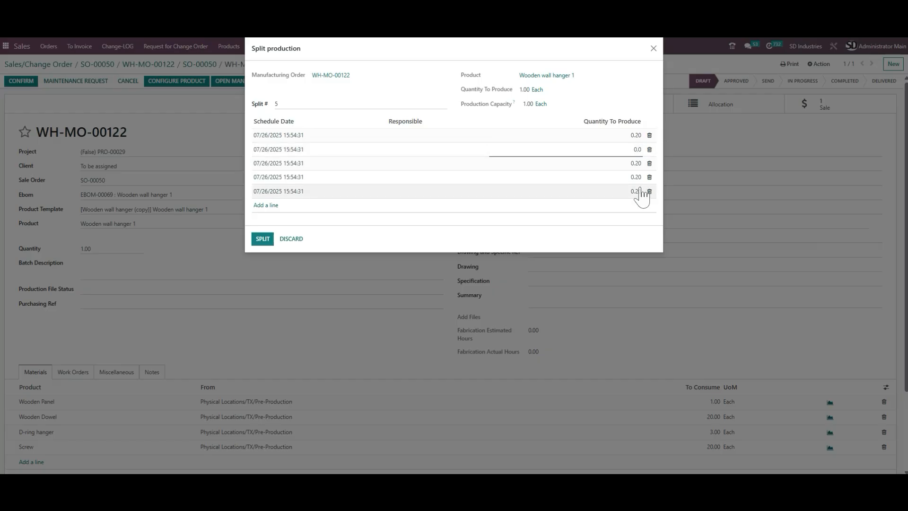
pyautogui.write('3')
pyautogui.press('Return')
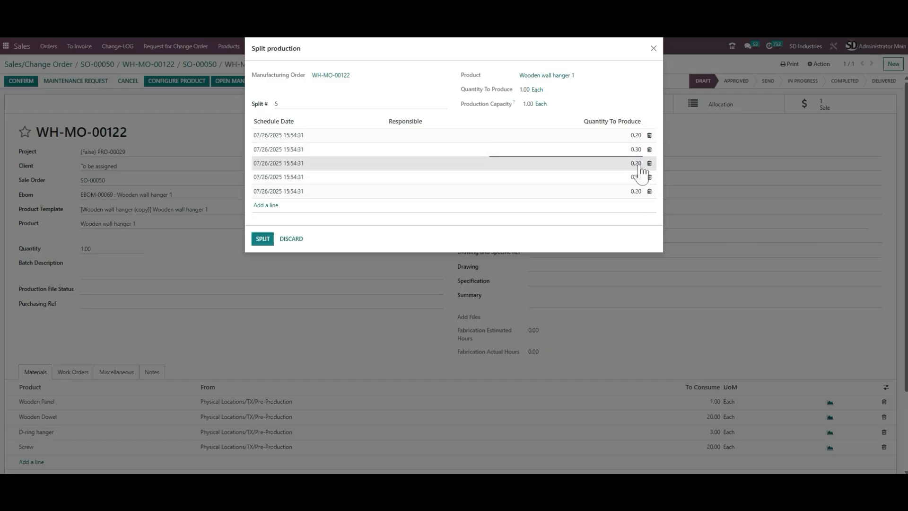
pyautogui.click(637, 164)
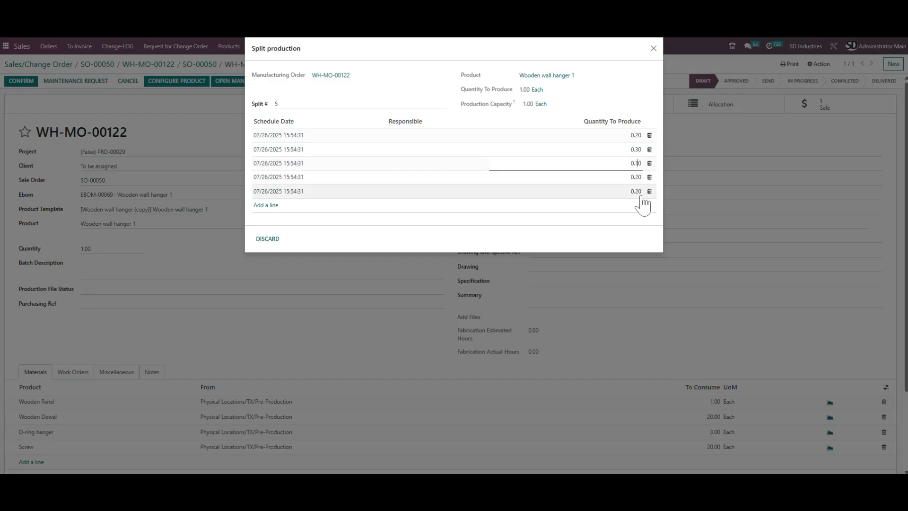
pyautogui.click(563, 237)
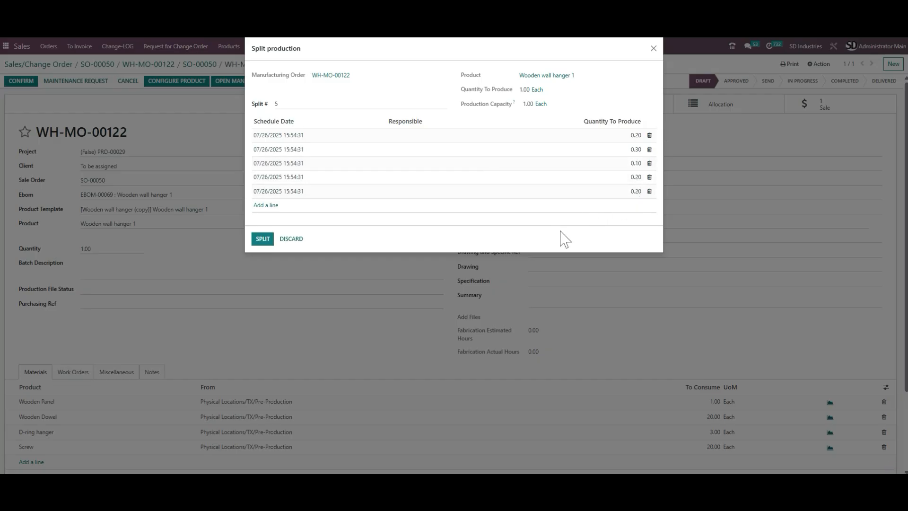
# Step: Try to split the draft manufacturing order with the entered quantities, and discard the split dialog
pyautogui.click(262, 240)
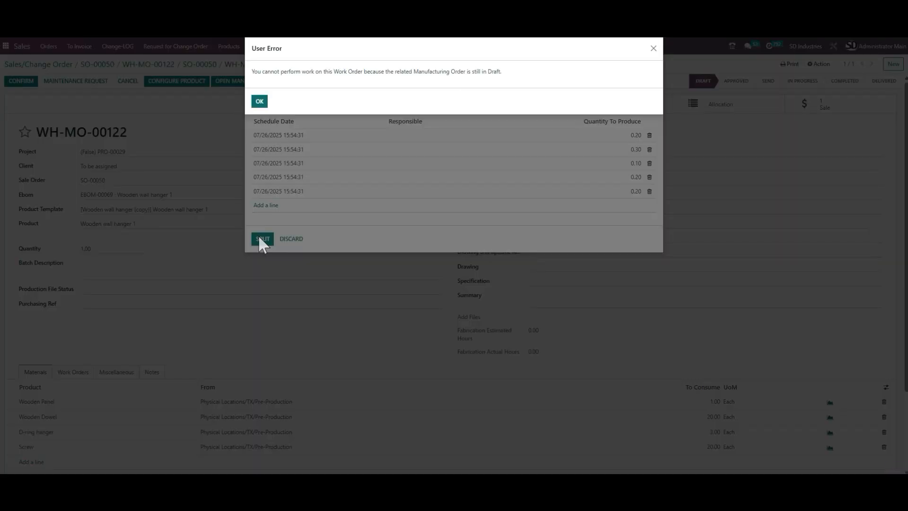
pyautogui.click(259, 102)
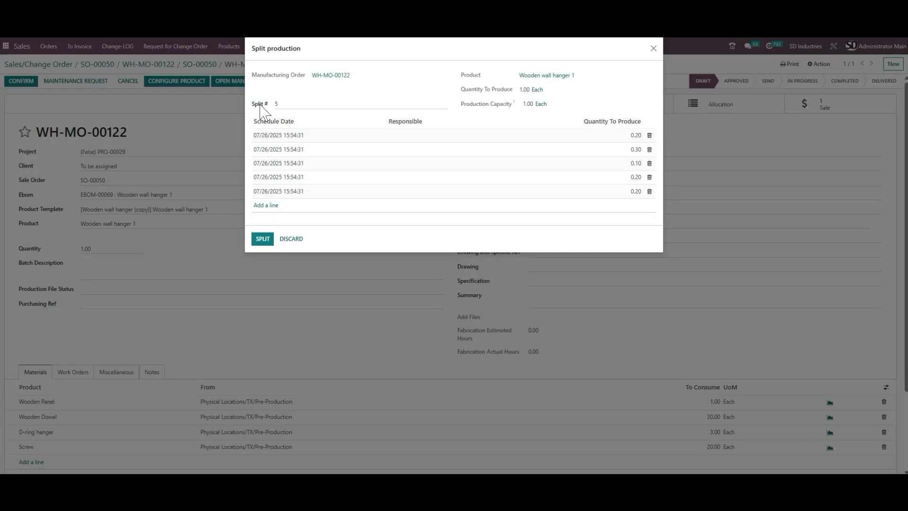
pyautogui.click(292, 239)
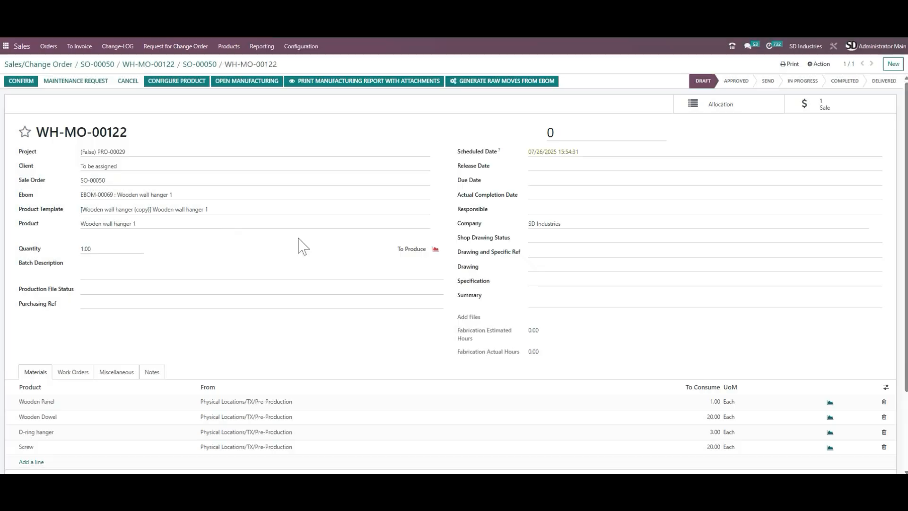
# Step: Move the manufacturing order to In Progress and open its list of backorders
pyautogui.click(802, 81)
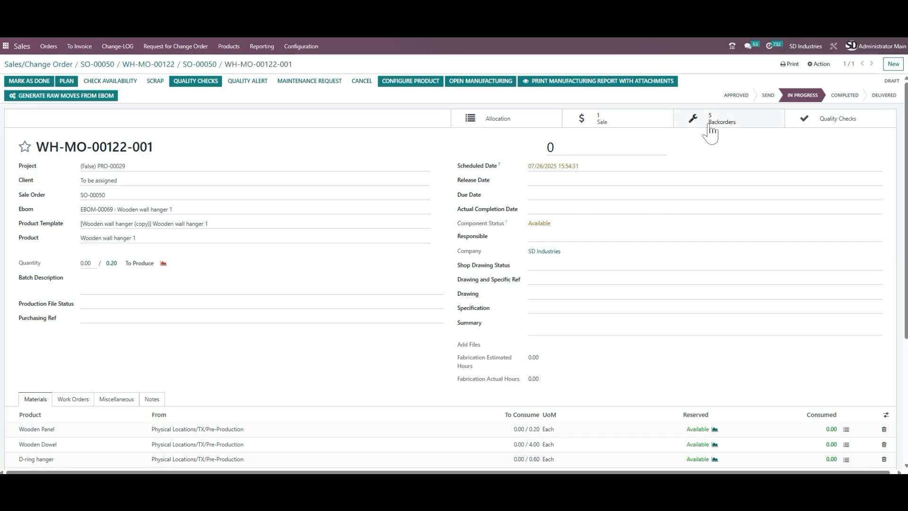
pyautogui.click(709, 124)
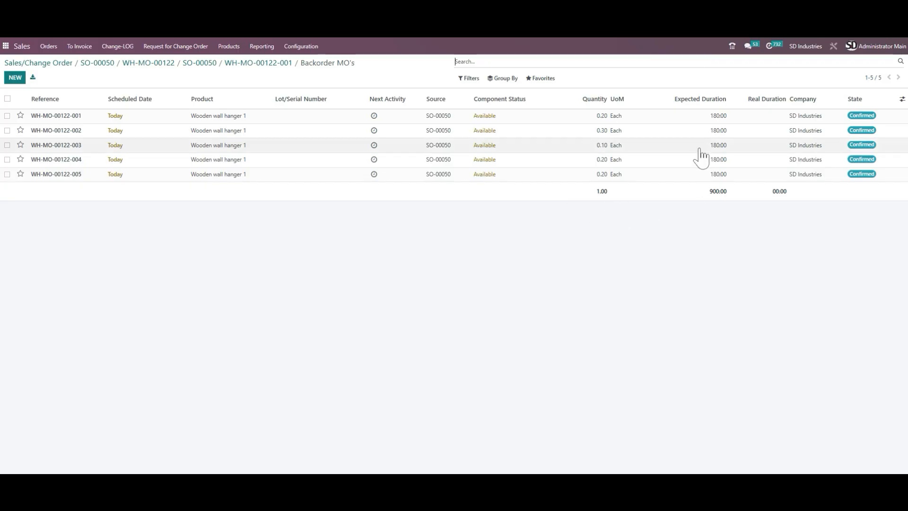
# Step: Review the materials and work orders of the first backorder, and return to the backorder list
pyautogui.click(159, 118)
pyautogui.scroll(-2, 297, 218)
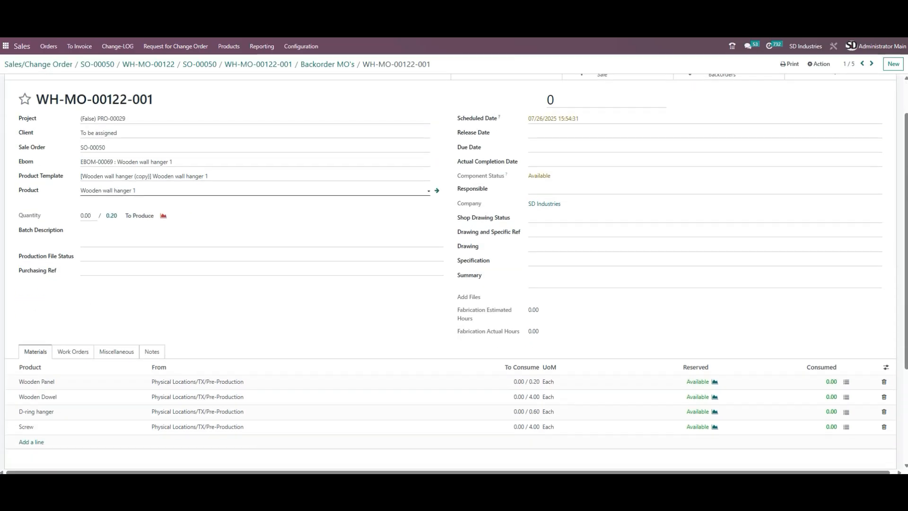
pyautogui.scroll(-2, 314, 219)
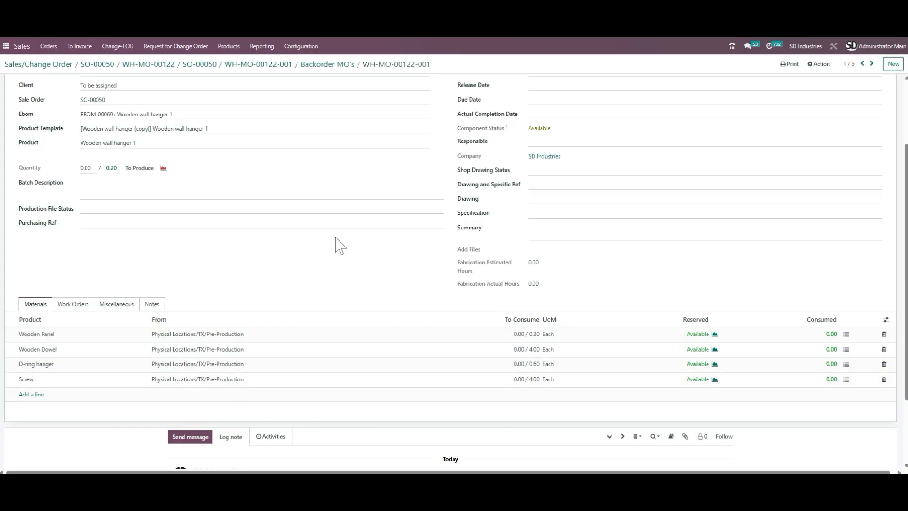
pyautogui.scroll(2, 335, 237)
pyautogui.scroll(-2, 335, 236)
pyautogui.scroll(2, 536, 279)
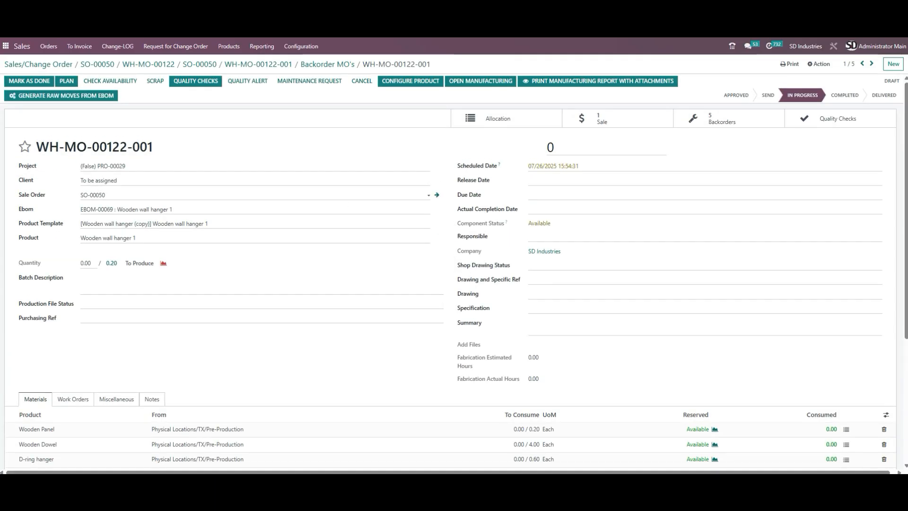
pyautogui.scroll(-3, 486, 284)
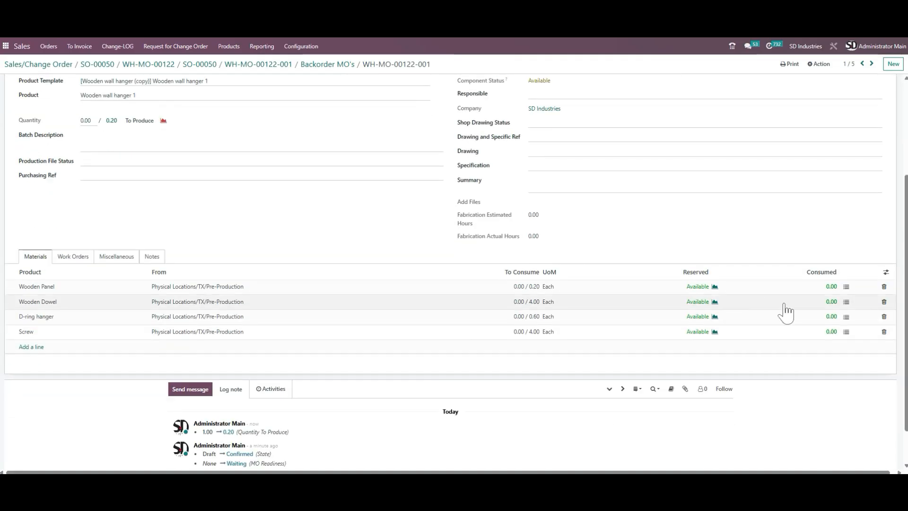
pyautogui.click(82, 259)
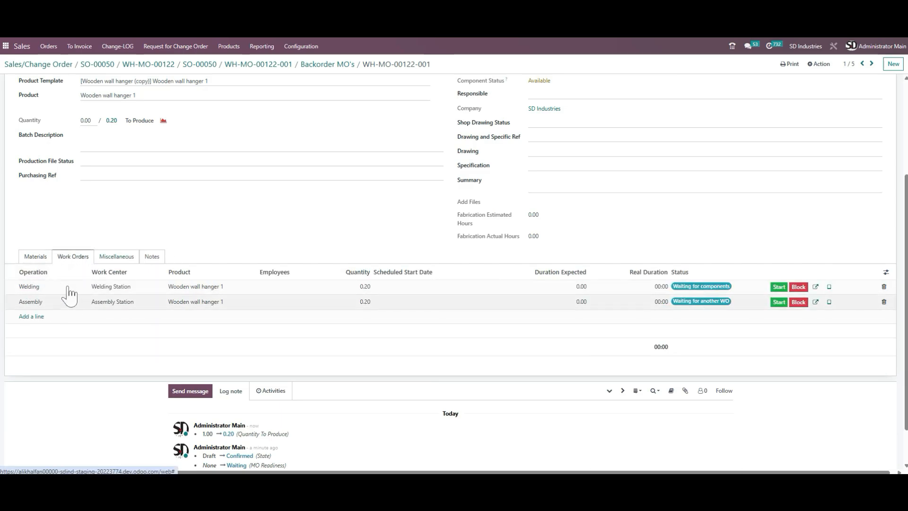
pyautogui.scroll(3, 595, 226)
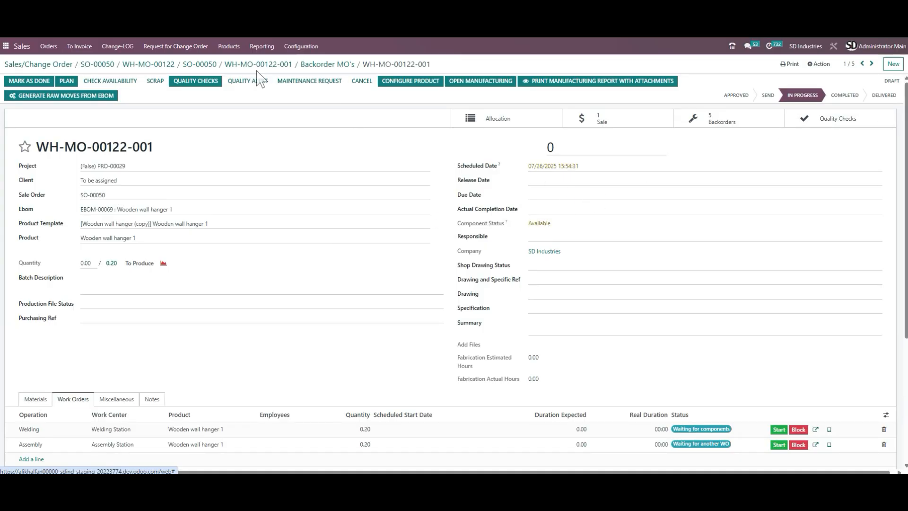
pyautogui.click(329, 65)
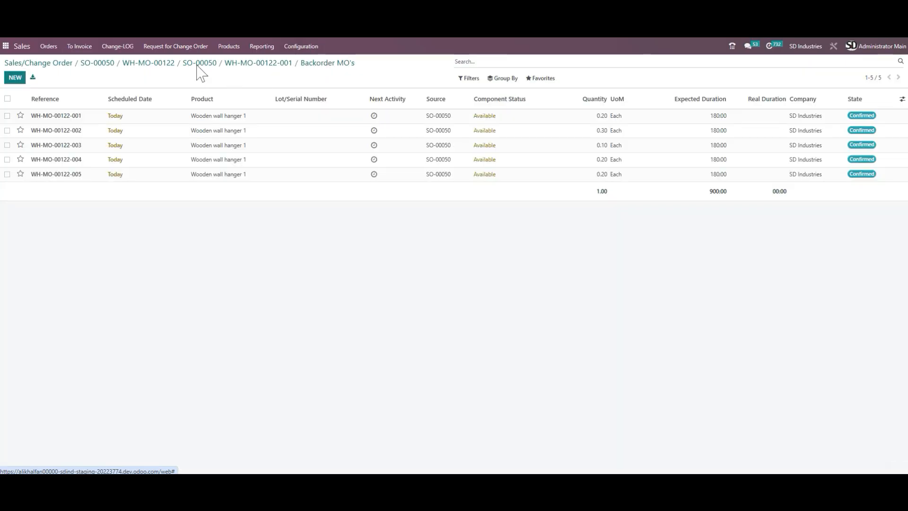
# Step: Review the delivery transfers and the generated manufacturing orders of the wooden wall hanger sales order
pyautogui.click(100, 63)
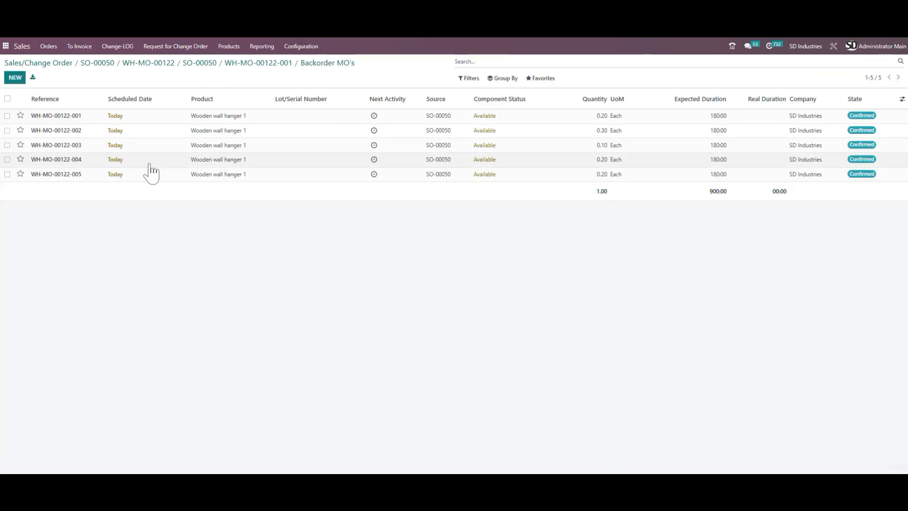
pyautogui.click(396, 108)
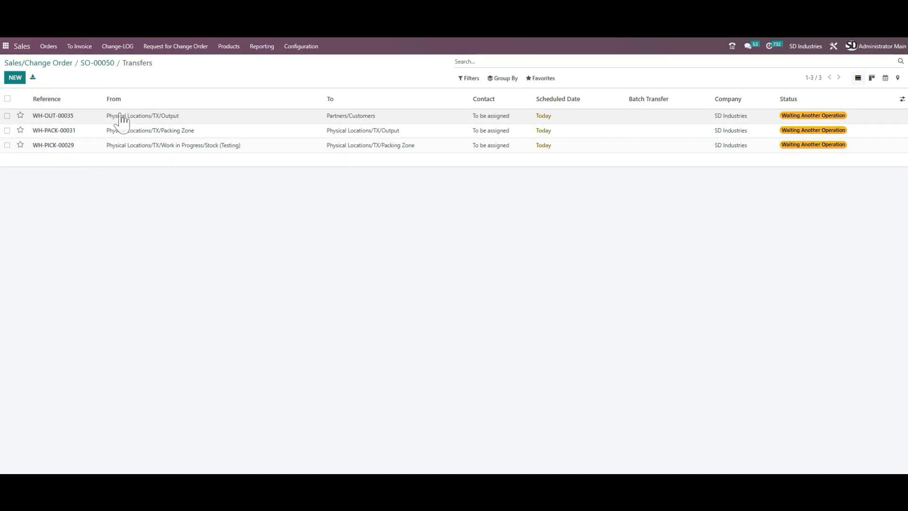
pyautogui.click(107, 71)
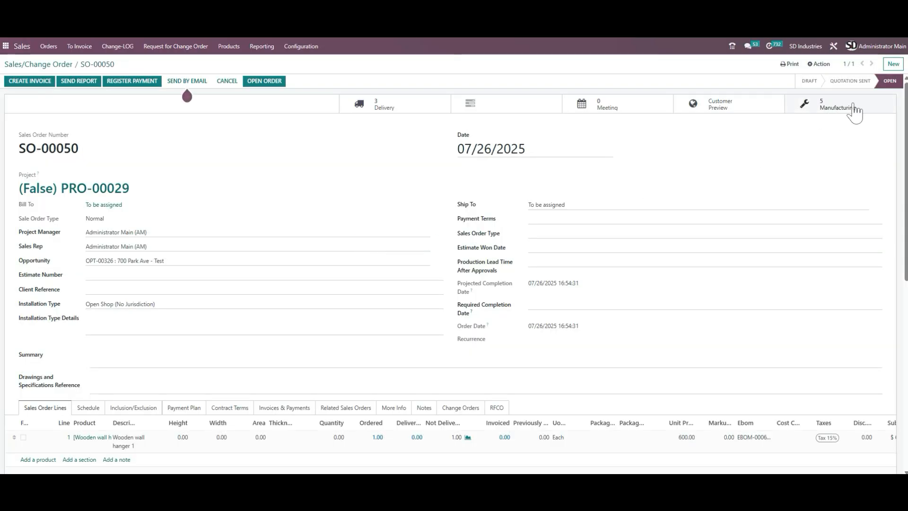
pyautogui.click(828, 107)
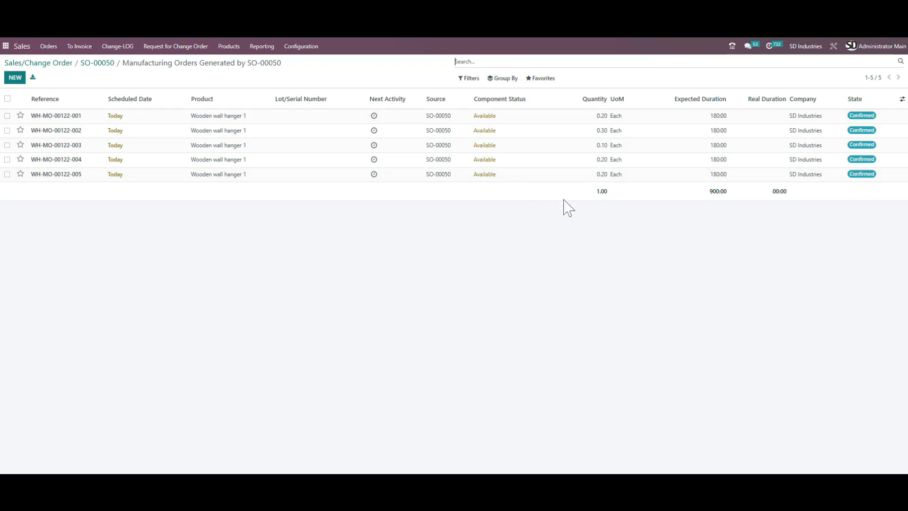
pyautogui.click(94, 66)
# Step: Open the second generated manufacturing order and generate a new lot/serial number for it
pyautogui.click(257, 134)
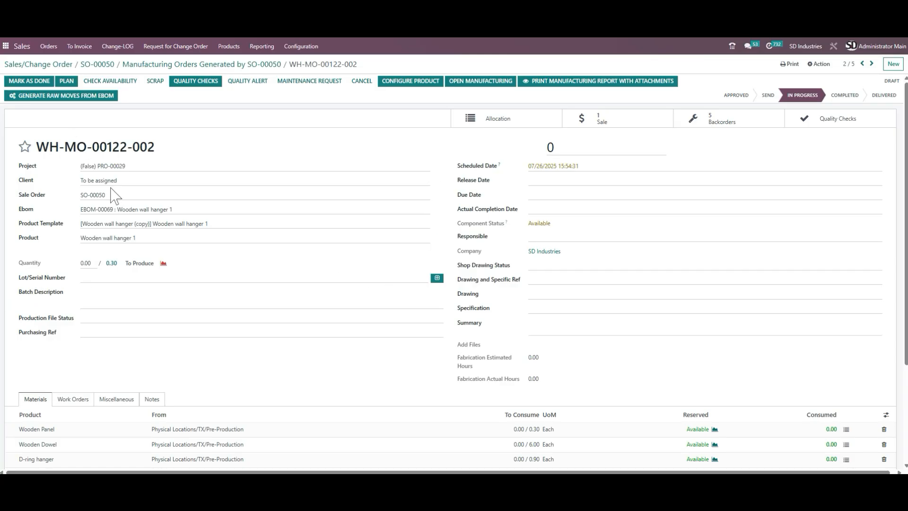
pyautogui.click(436, 279)
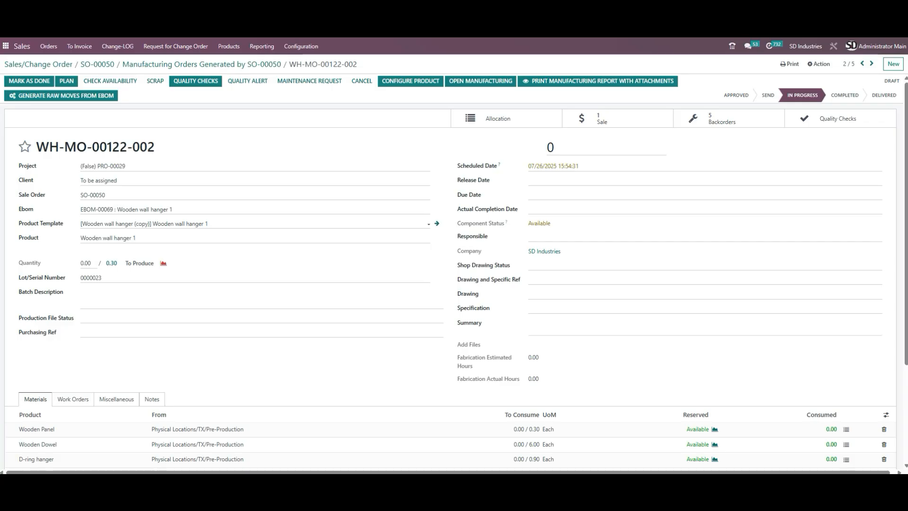
pyautogui.click(113, 278)
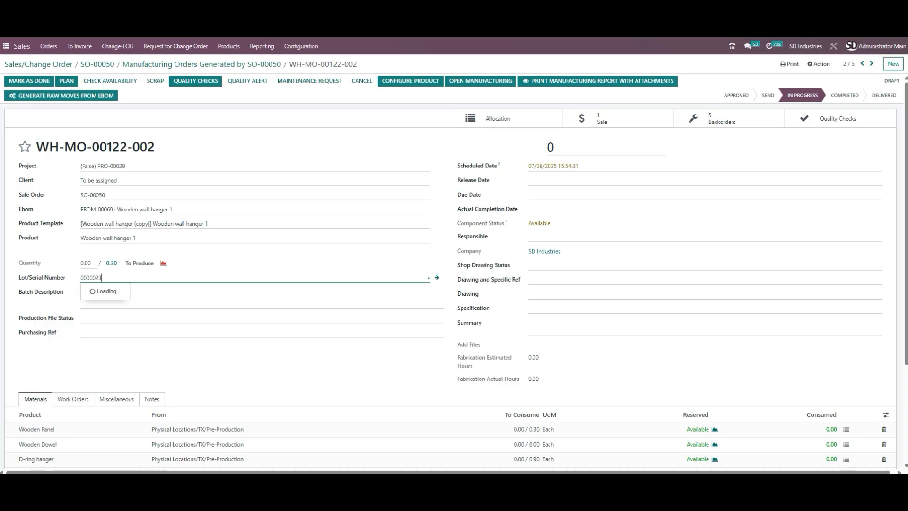
pyautogui.write('4')
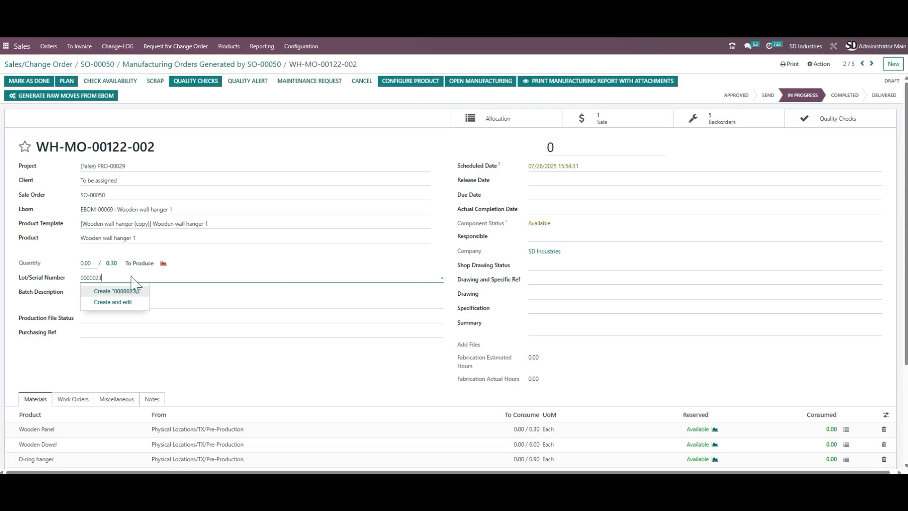
pyautogui.click(261, 266)
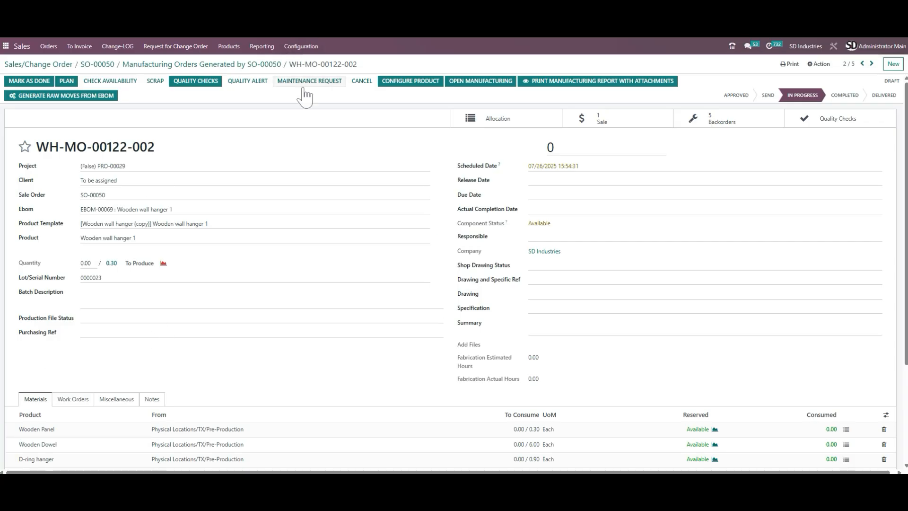
# Step: Check the lot/serial numbers and the optional columns in the sales order's list of manufacturing orders
pyautogui.click(260, 66)
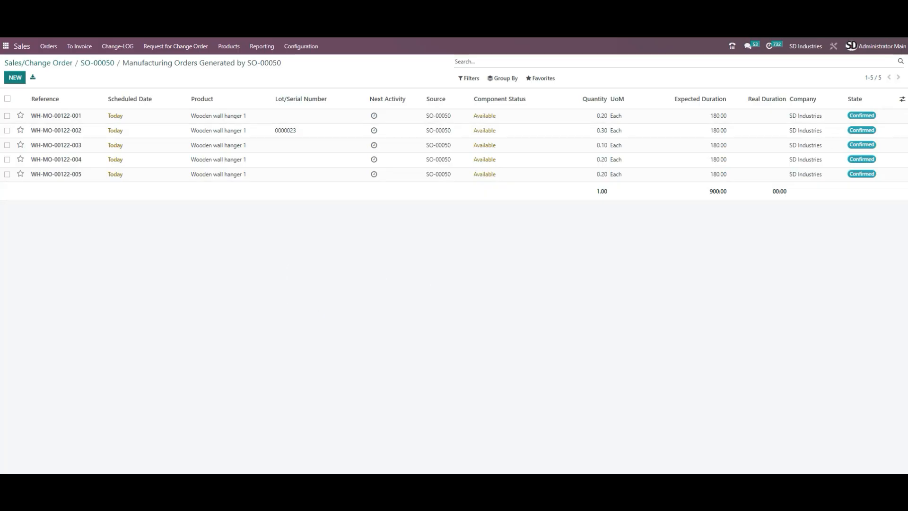
pyautogui.click(903, 99)
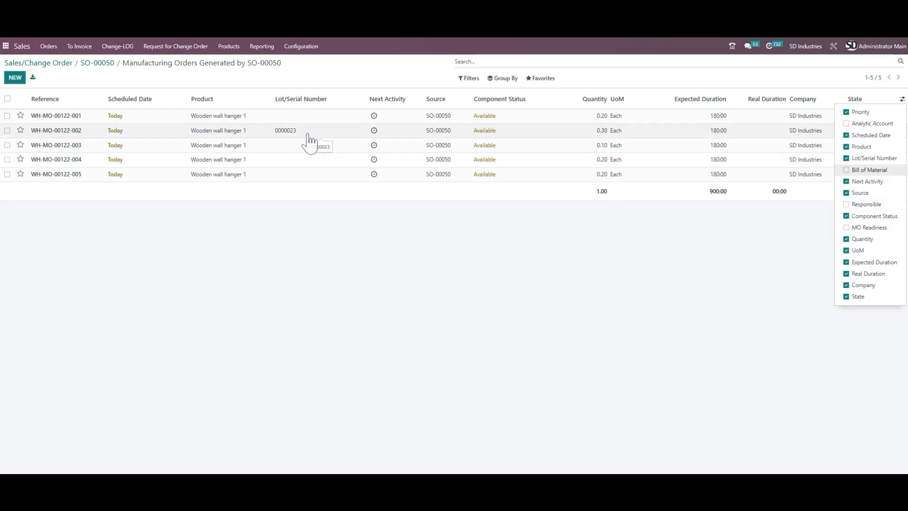
pyautogui.click(341, 278)
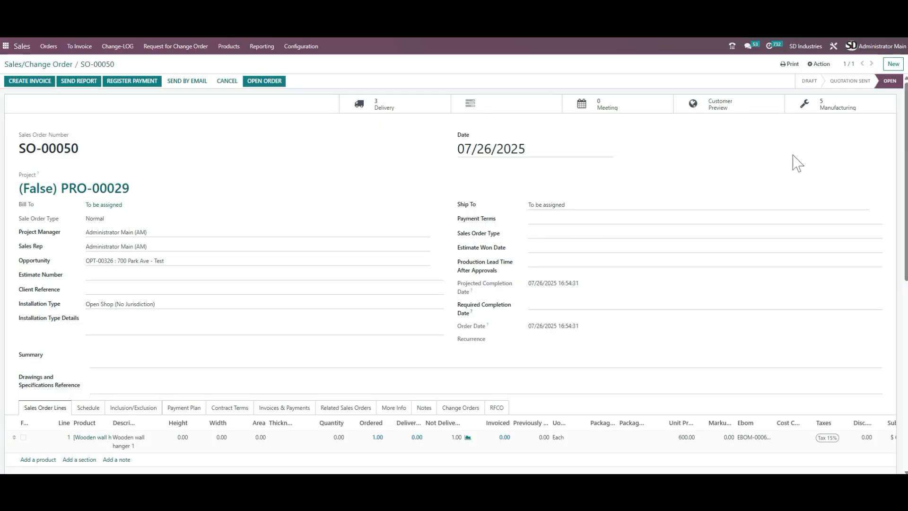
pyautogui.click(818, 113)
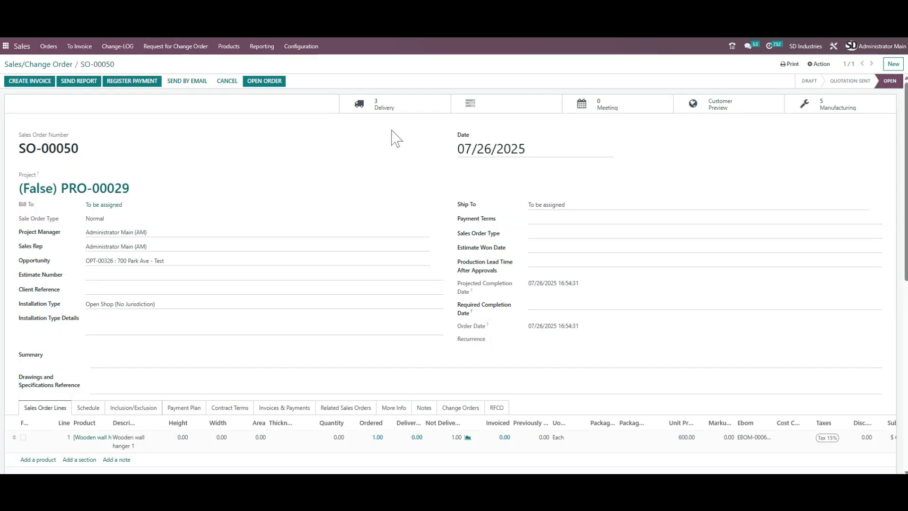
# Step: Examine the detailed operations of the pick transfer from Stock (Testing) to the Packing Zone, and return to the sales order
pyautogui.click(406, 106)
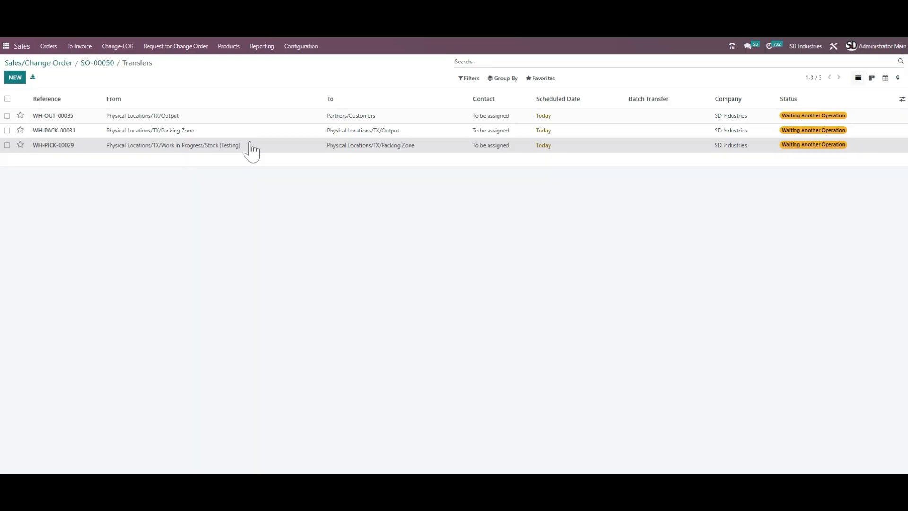
pyautogui.click(251, 147)
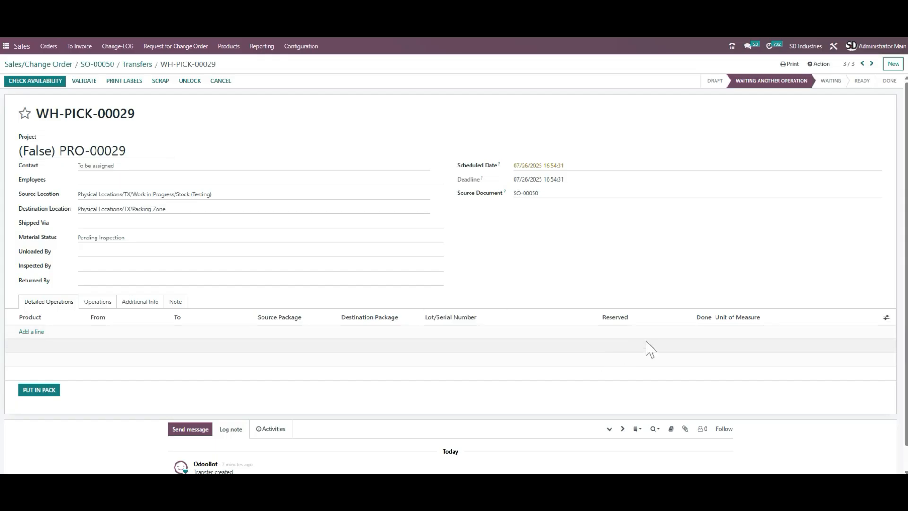
pyautogui.click(137, 64)
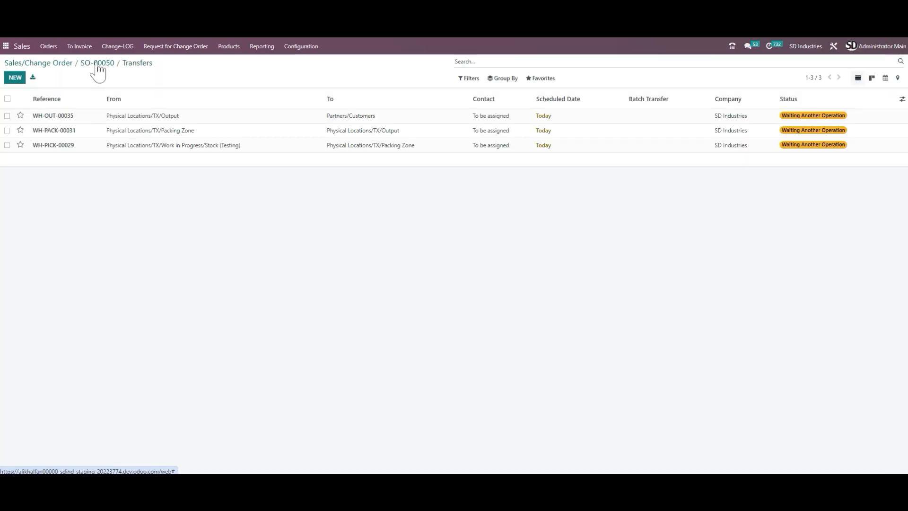
pyautogui.click(97, 63)
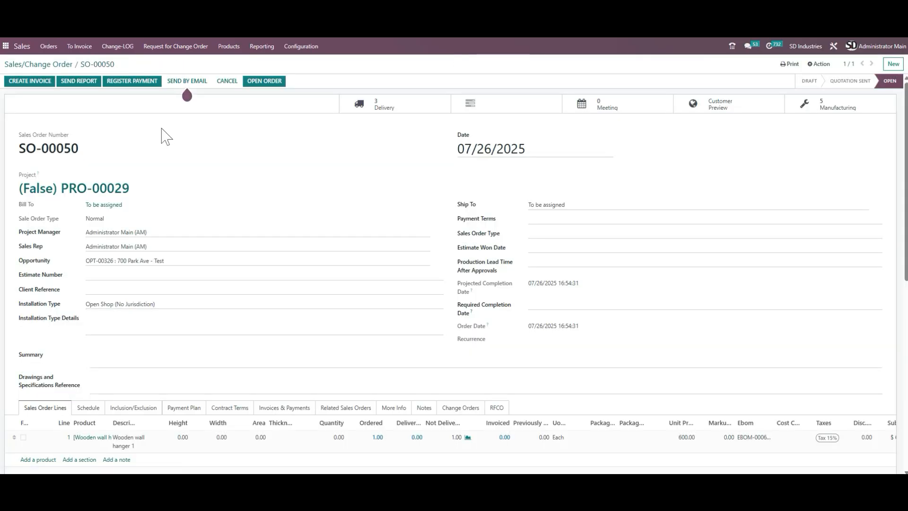